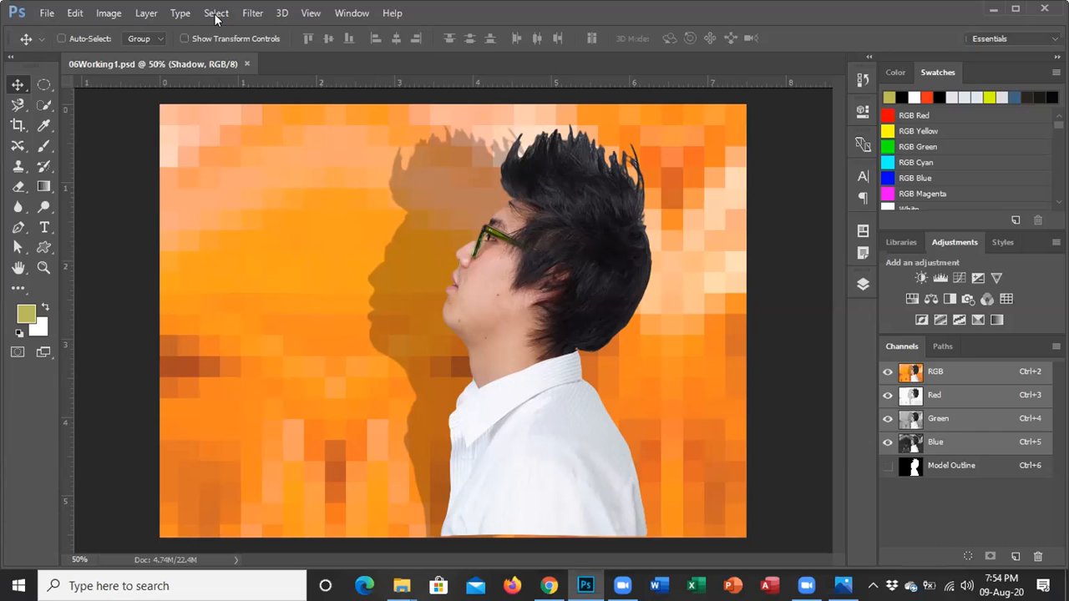
Step: Convert the document's colour mode to CMYK Color without merging the layers, accepting the U.S. Web Coated (SWOP) v2 profile
click(109, 13)
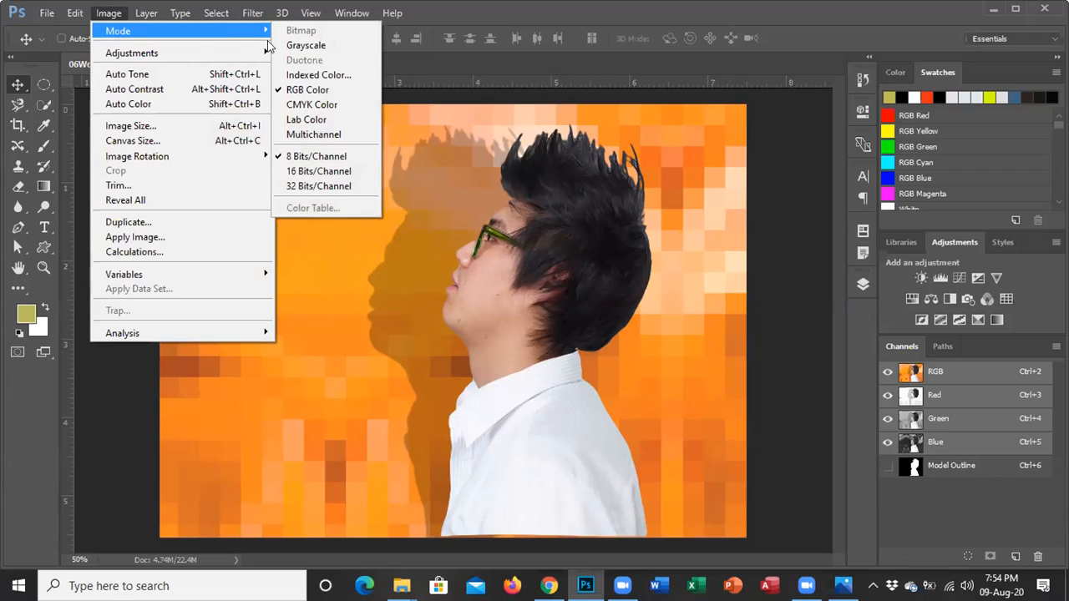
mouse_move(263, 31)
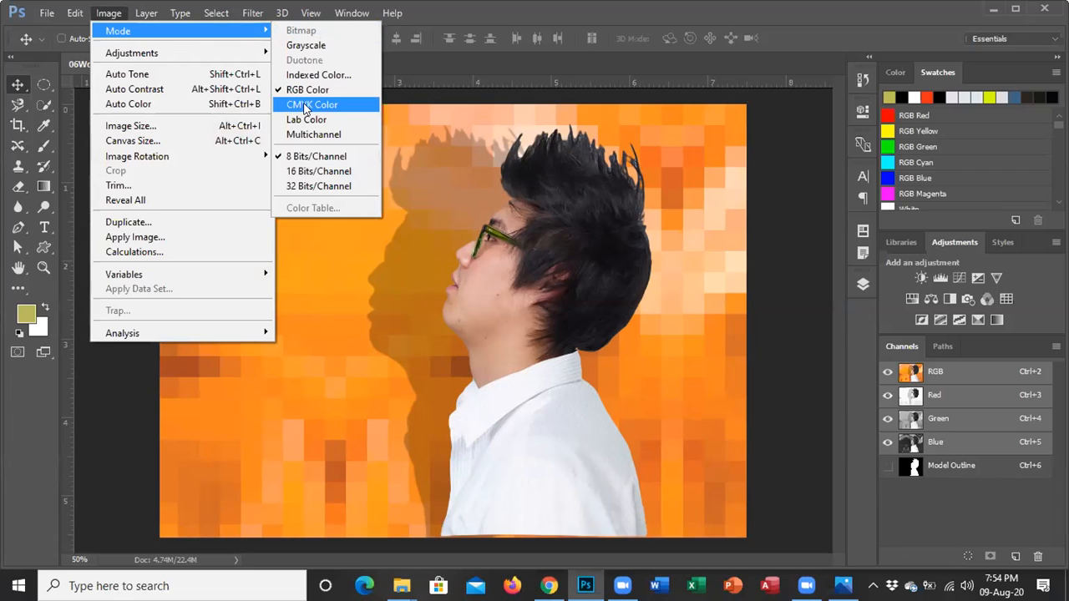
click(306, 107)
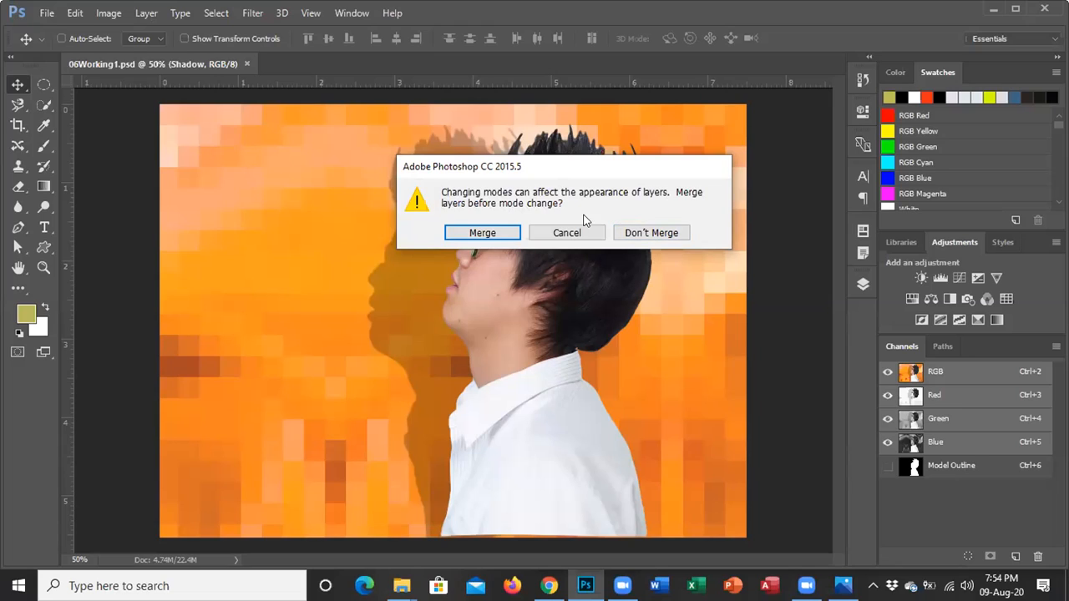
click(655, 234)
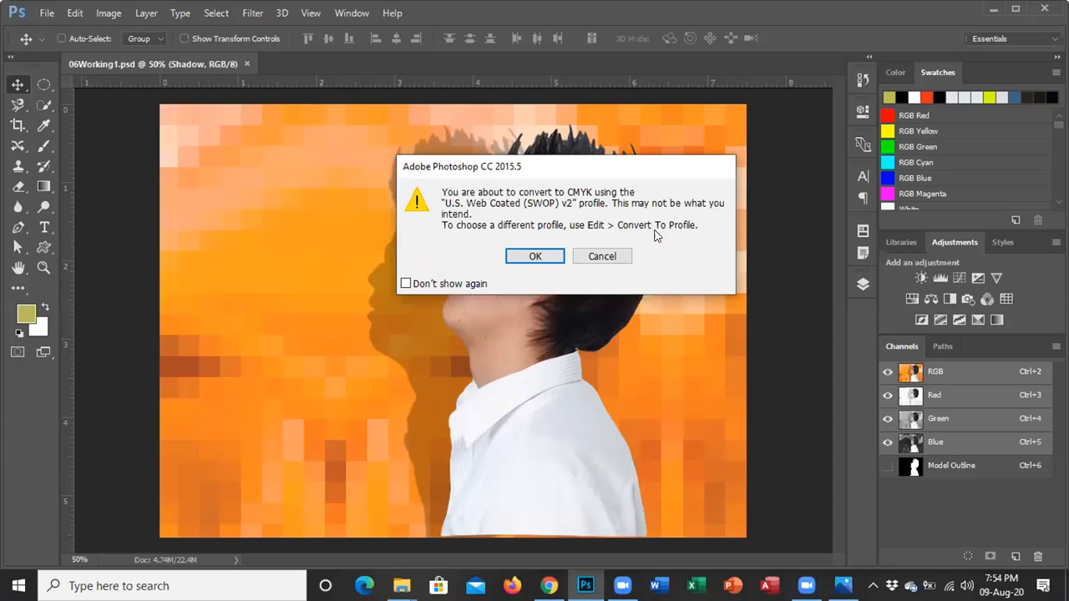
click(519, 260)
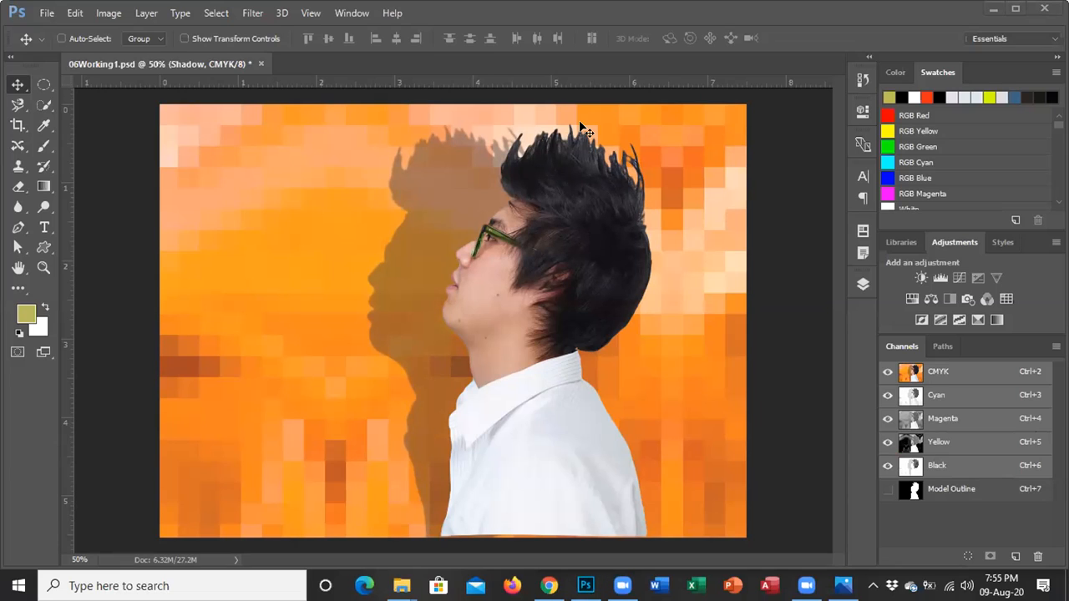
click(107, 13)
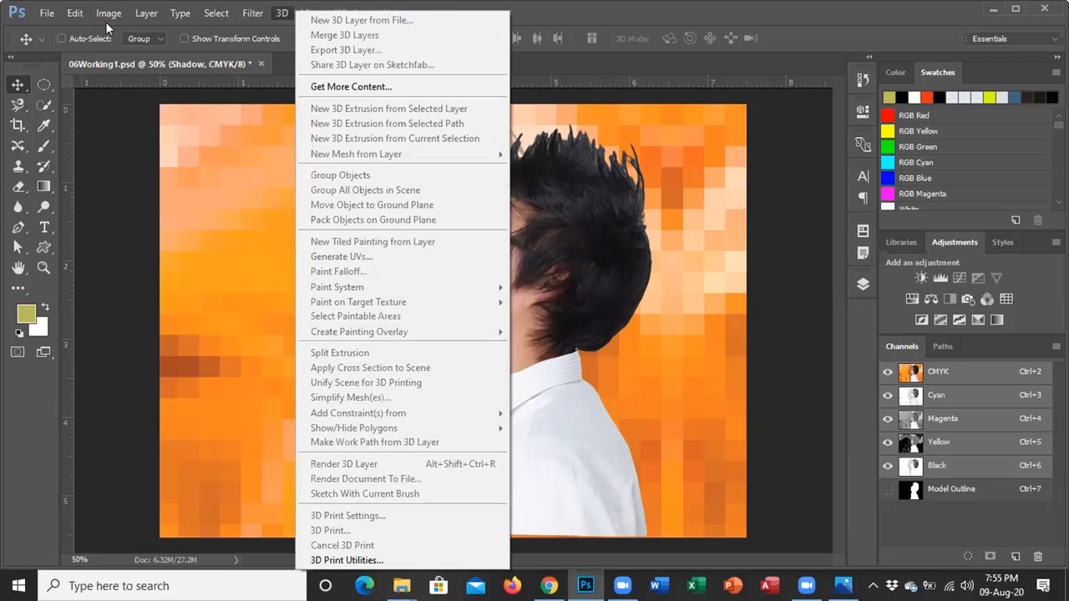
mouse_move(108, 12)
mouse_move(236, 35)
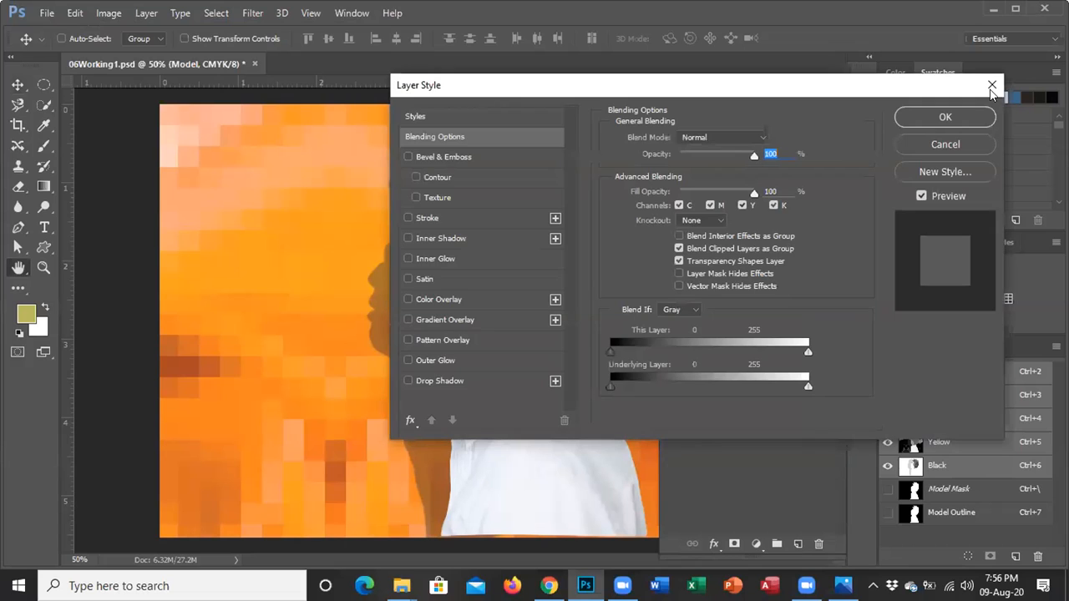
Step: Hide every layer except the Model layer, and select the Black channel
click(990, 87)
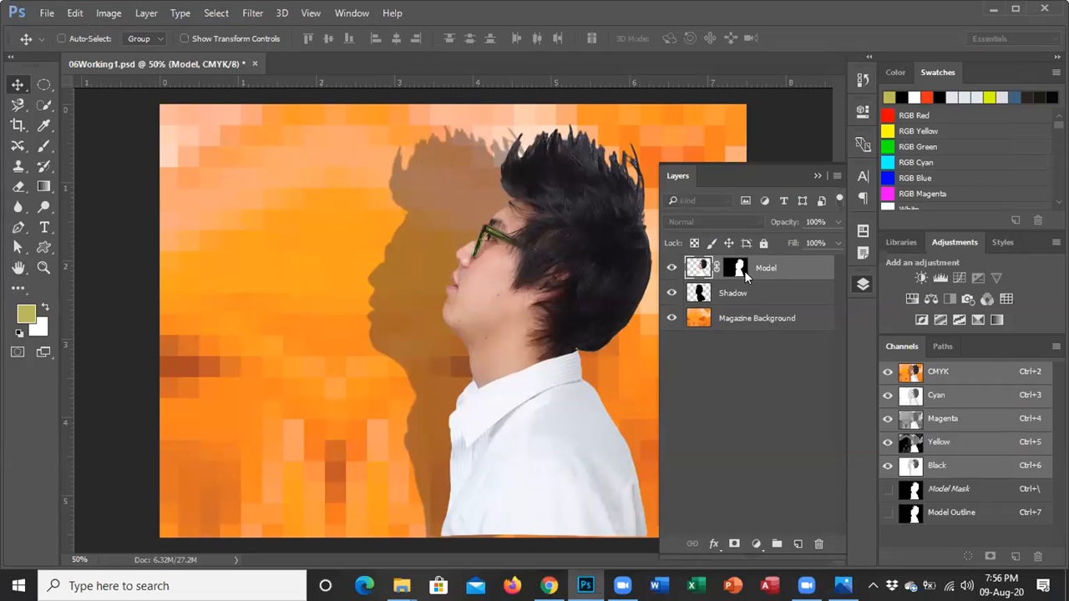
click(672, 293)
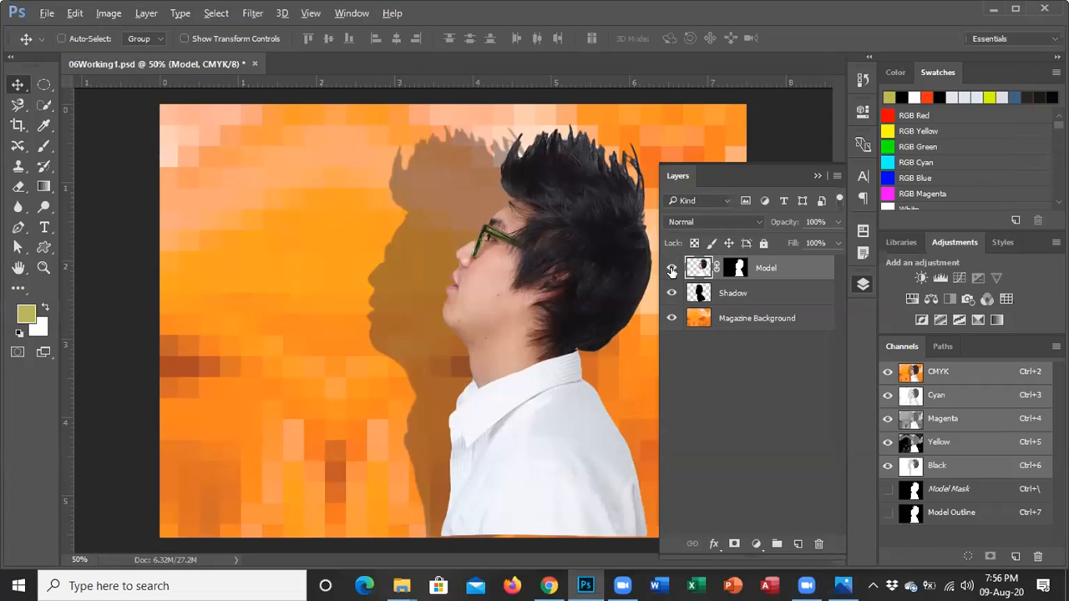
alt+click(671, 268)
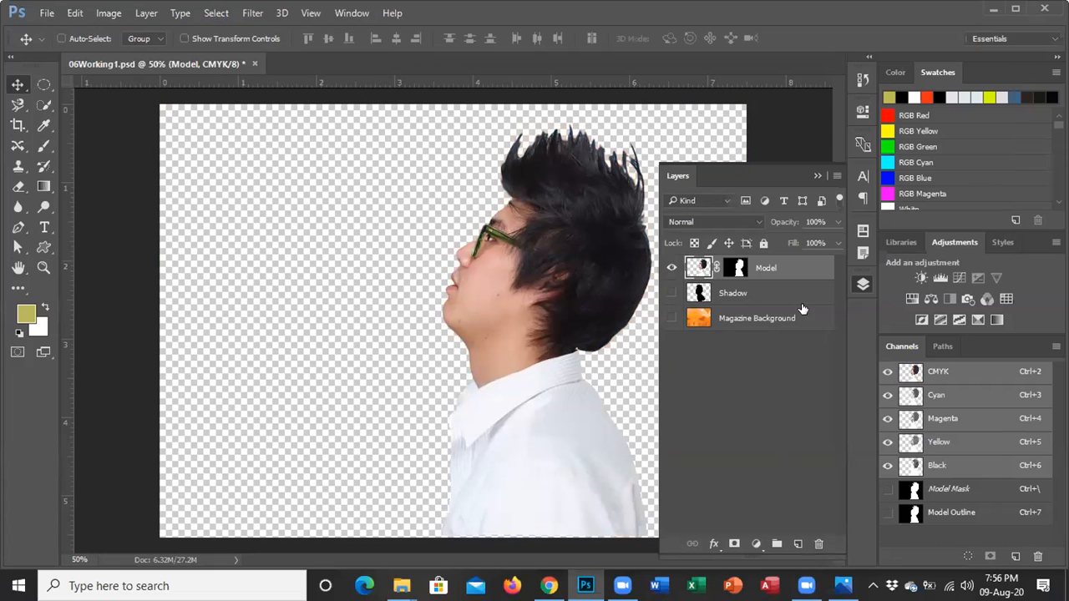
click(818, 175)
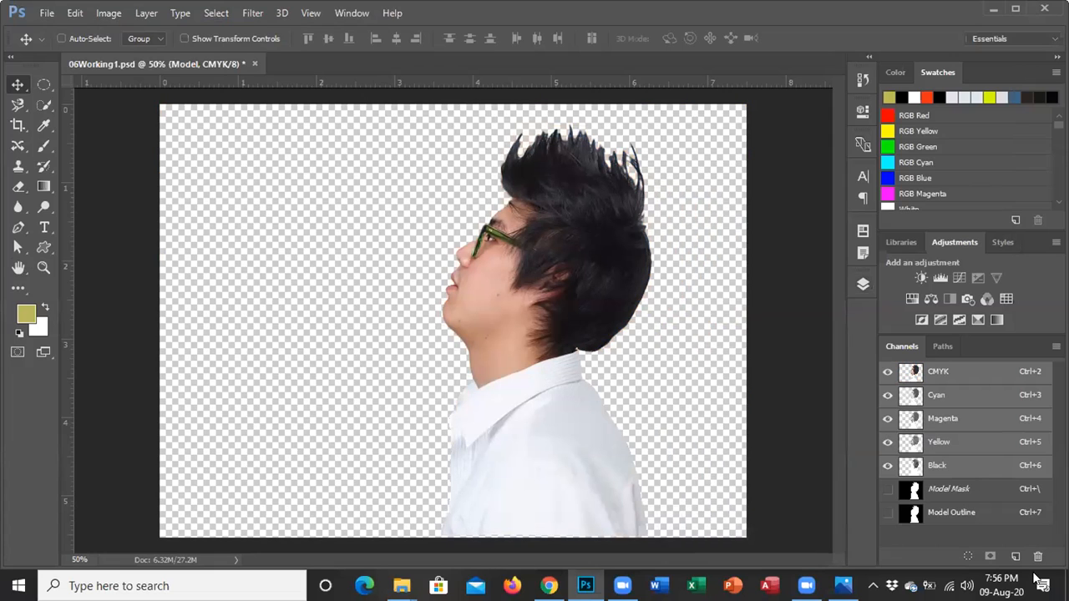
click(946, 470)
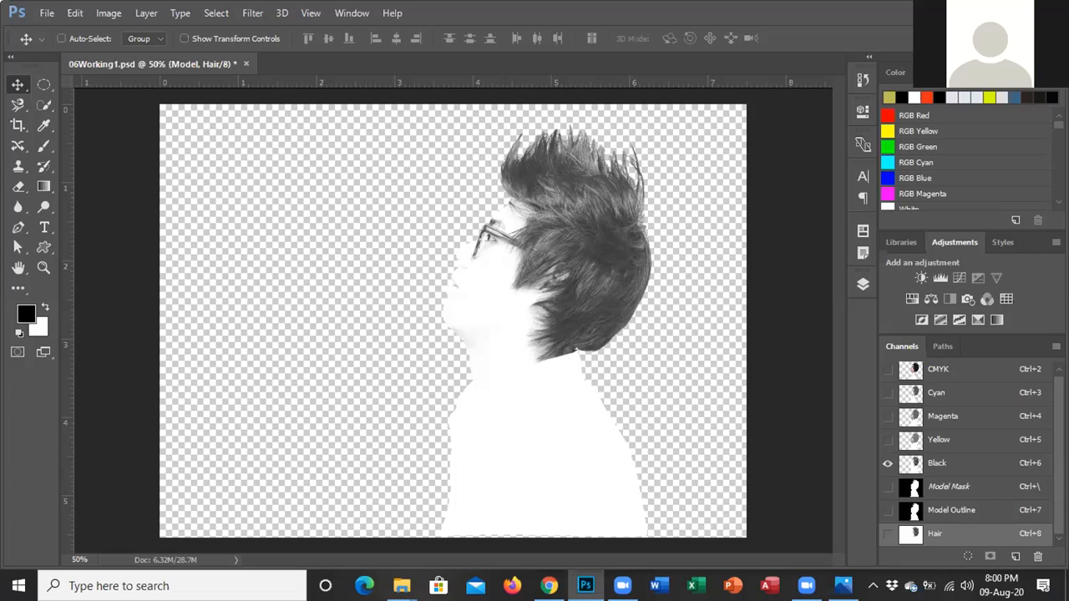
double_click(954, 539)
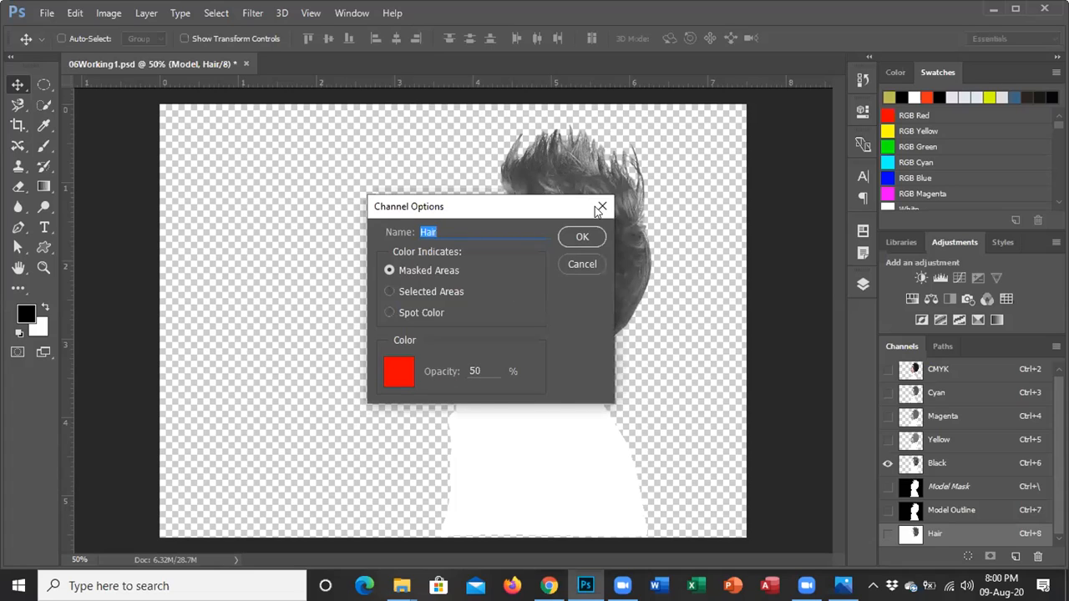
click(603, 206)
double_click(955, 539)
key(Escape)
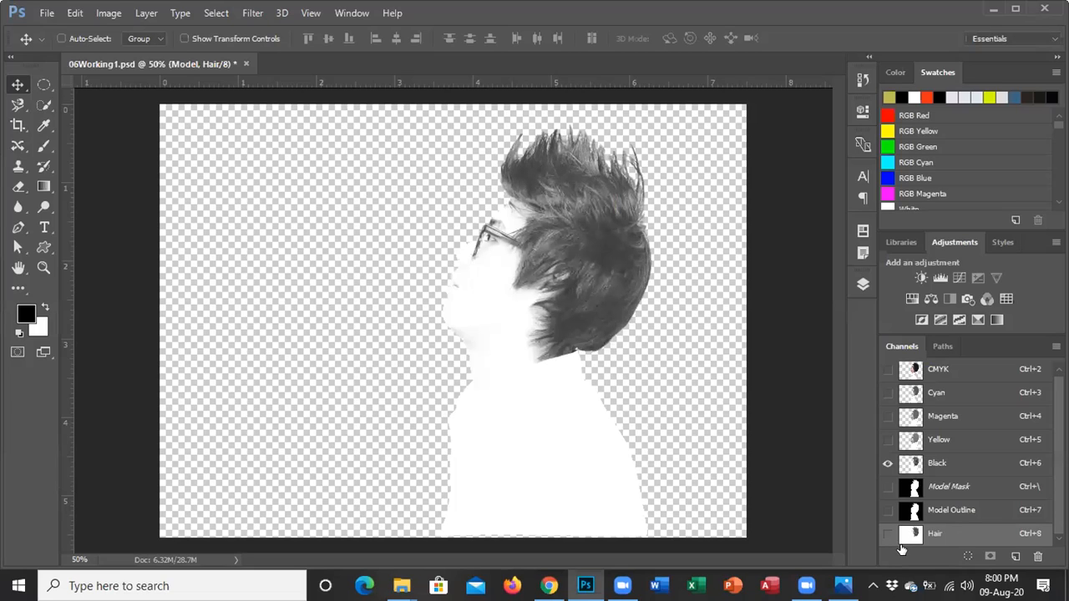
Step: Show the Hair channel on its own with the Black channel hidden
click(887, 536)
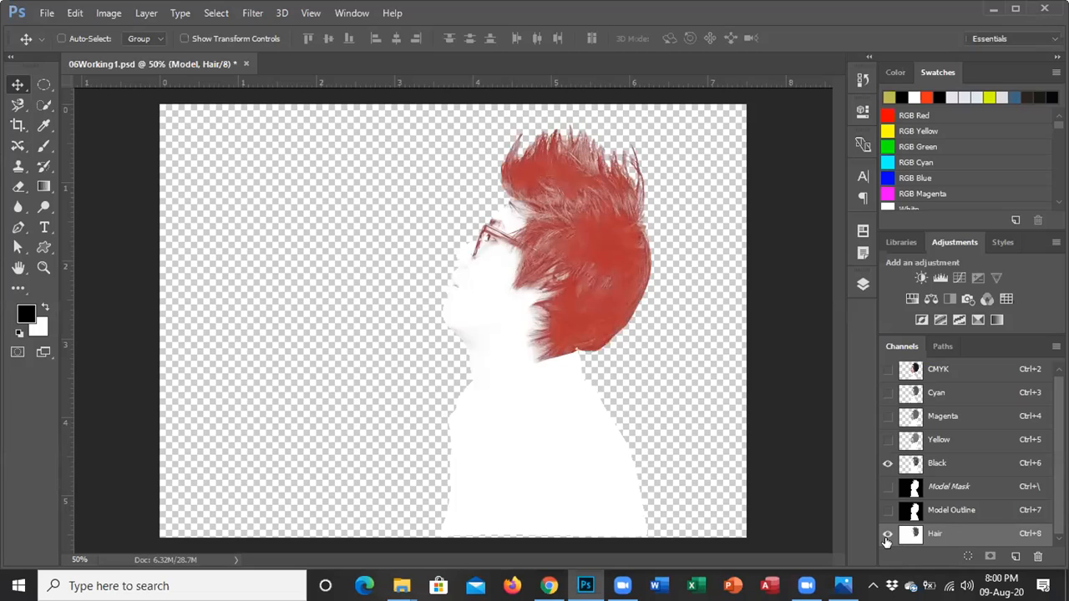
click(887, 464)
click(911, 536)
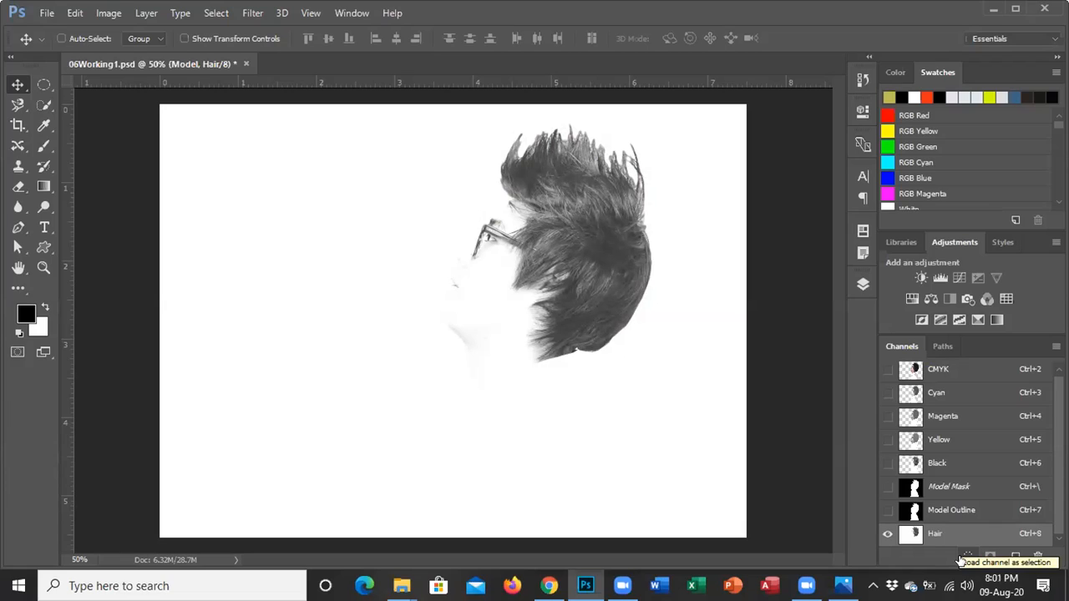
Step: Apply a Levels adjustment to the Hair channel with a black input level of 85 and a white input level of 165
click(110, 13)
mouse_move(242, 53)
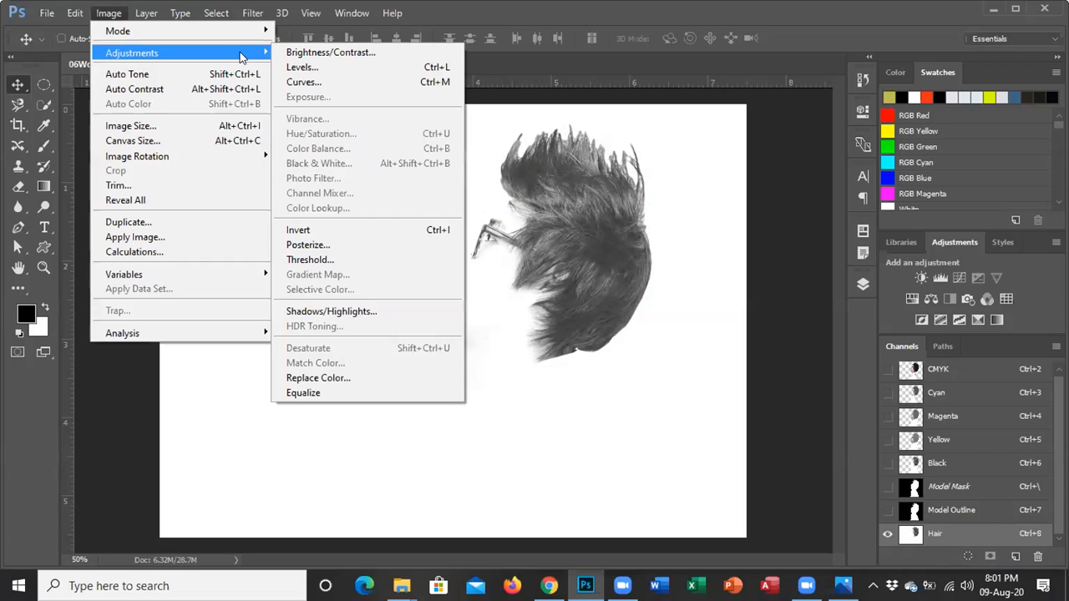
click(313, 69)
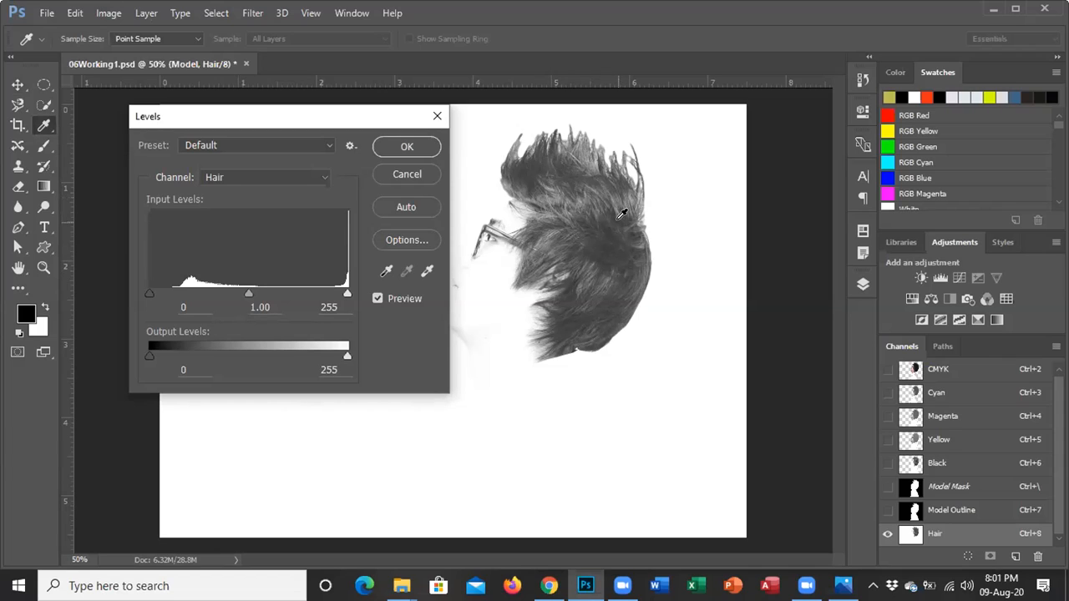
double_click(193, 301)
text(85)
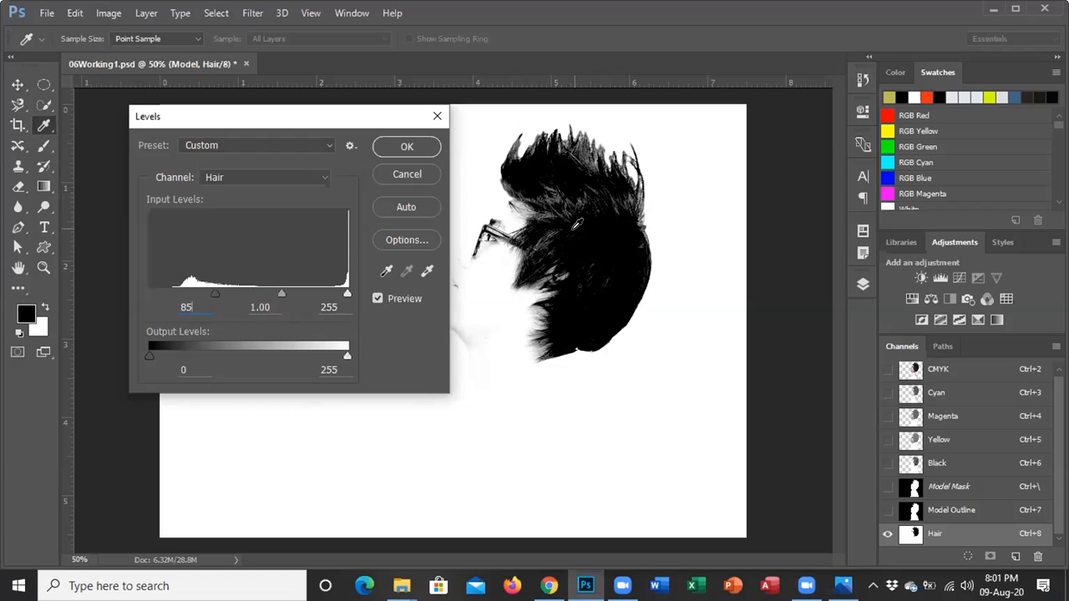
click(333, 307)
text(165)
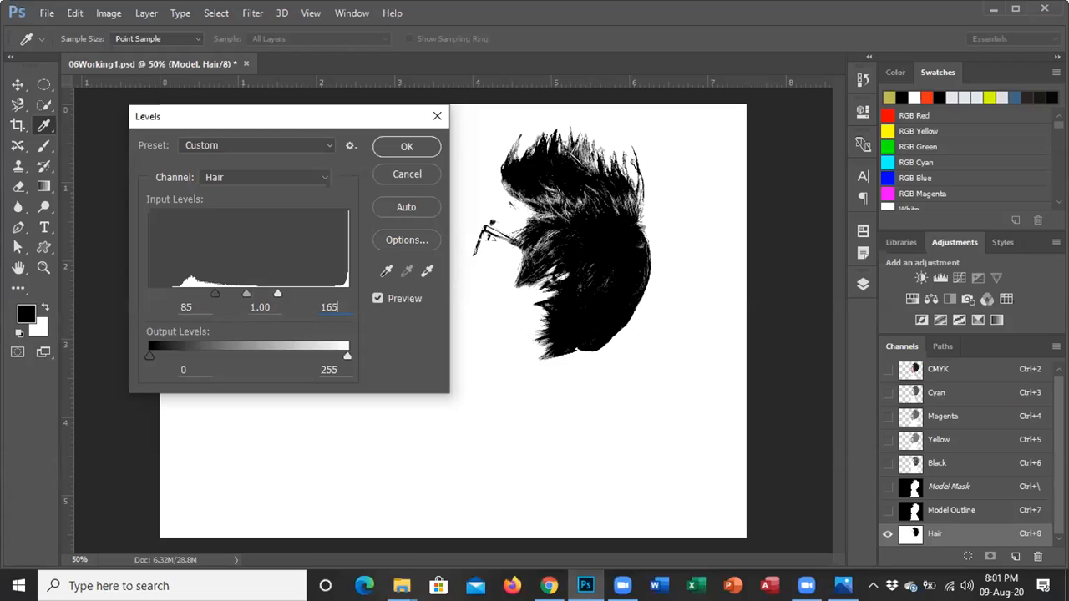
click(405, 148)
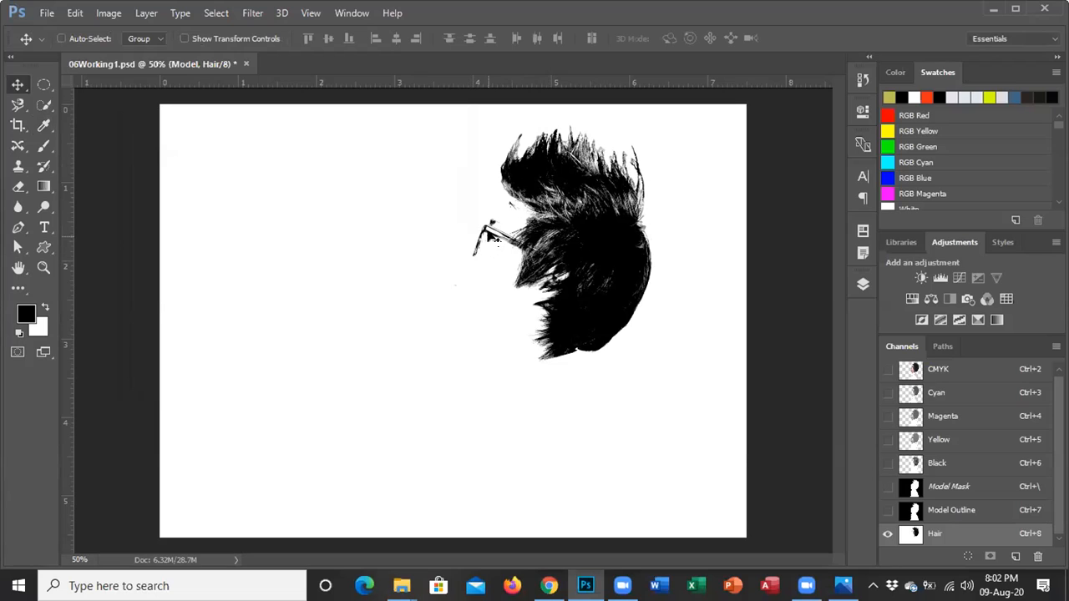
Step: Invert the Hair channel so the hair is white on a black background
click(108, 14)
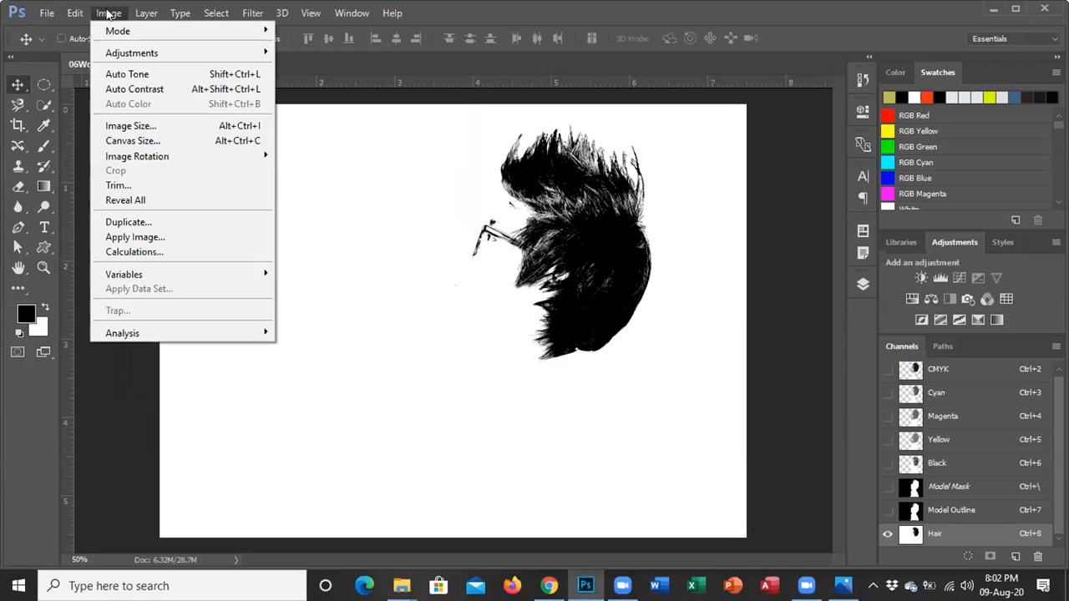
click(468, 55)
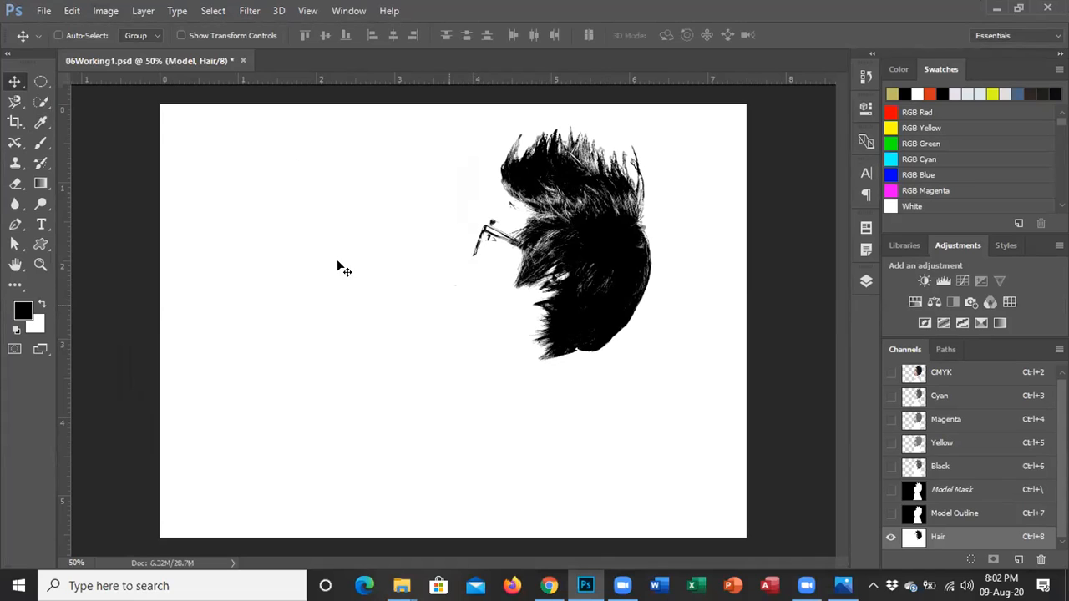
click(97, 11)
mouse_move(115, 50)
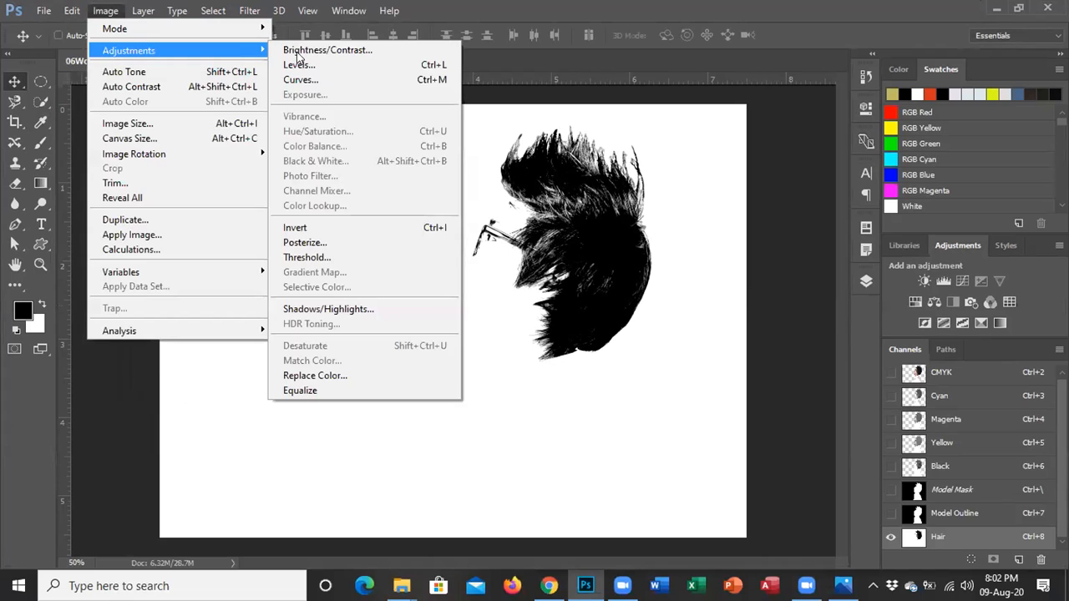
click(310, 234)
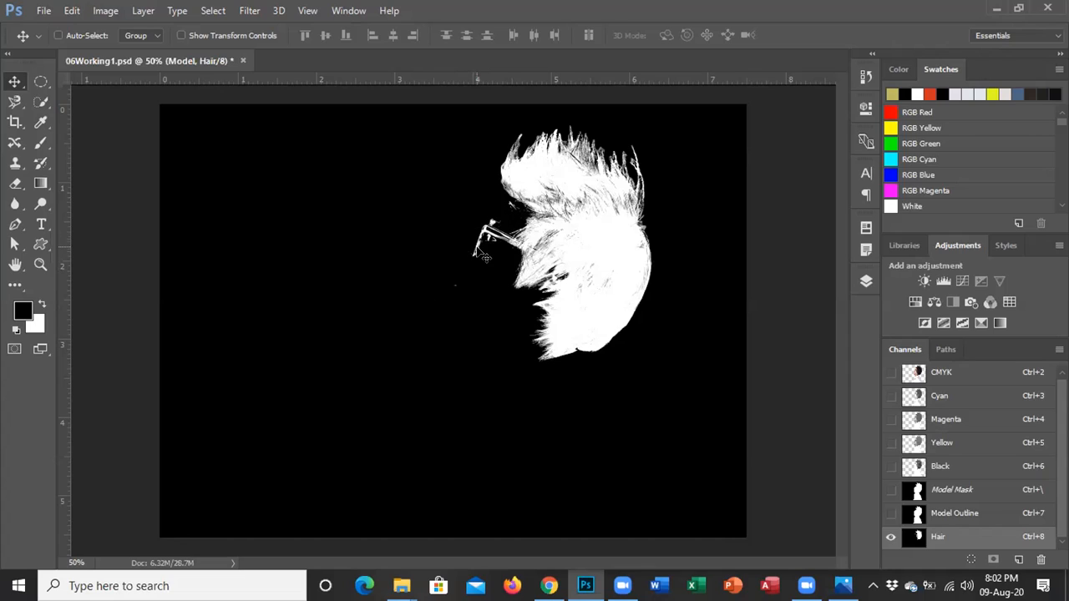
Step: Paint over the glasses and stray face marks with a black brush in the Hair channel
click(39, 145)
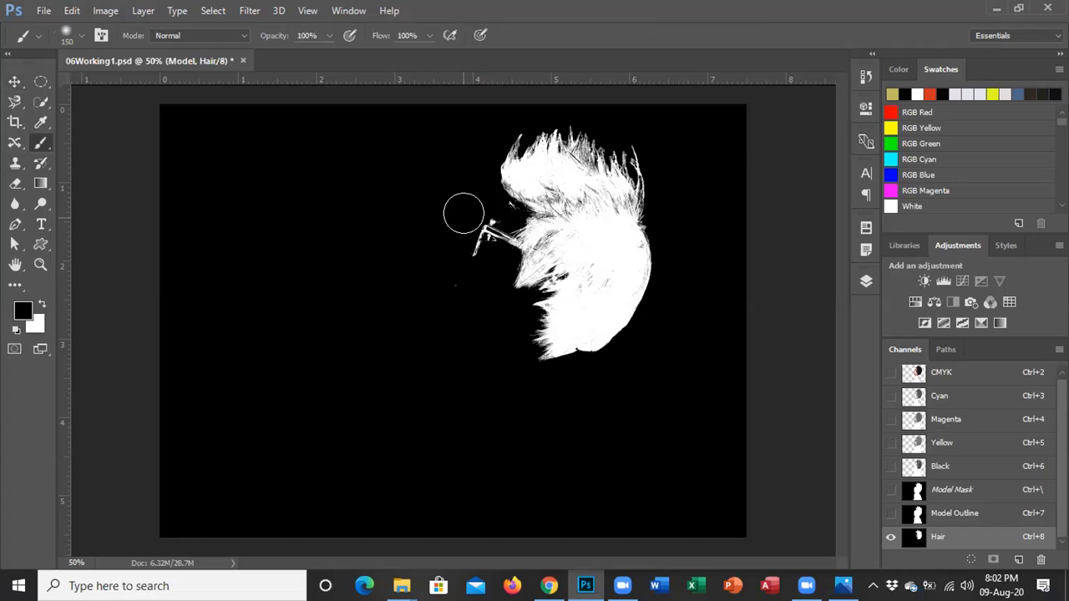
mouse_move(464, 213)
mouse_down()
mouse_move(463, 252)
mouse_move(476, 215)
mouse_up()
mouse_move(467, 253)
mouse_down()
mouse_move(480, 225)
mouse_move(513, 251)
mouse_move(384, 288)
mouse_move(379, 275)
mouse_up()
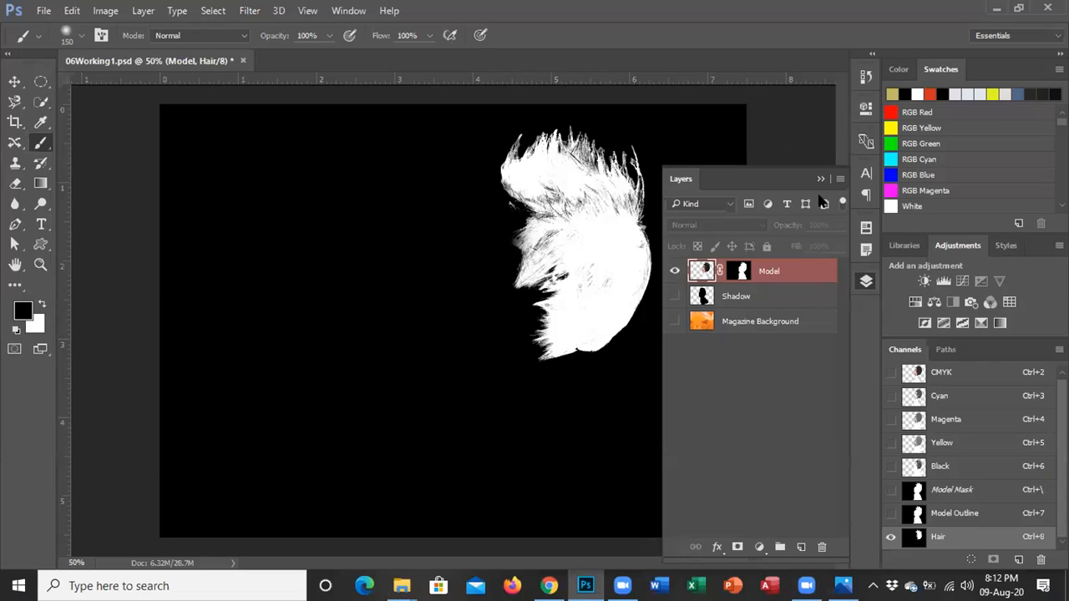
click(821, 180)
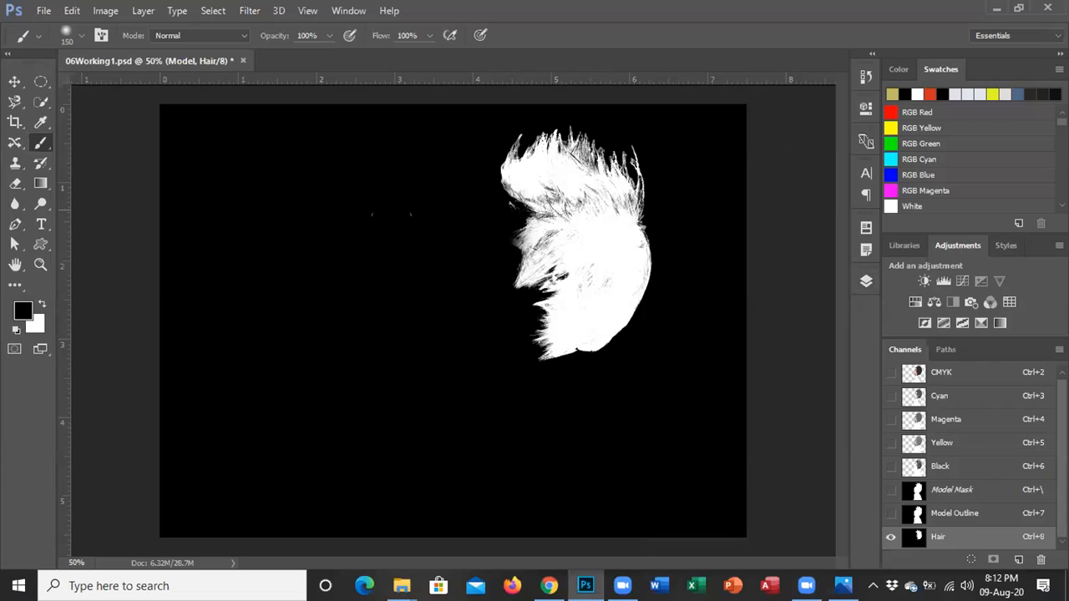
click(101, 10)
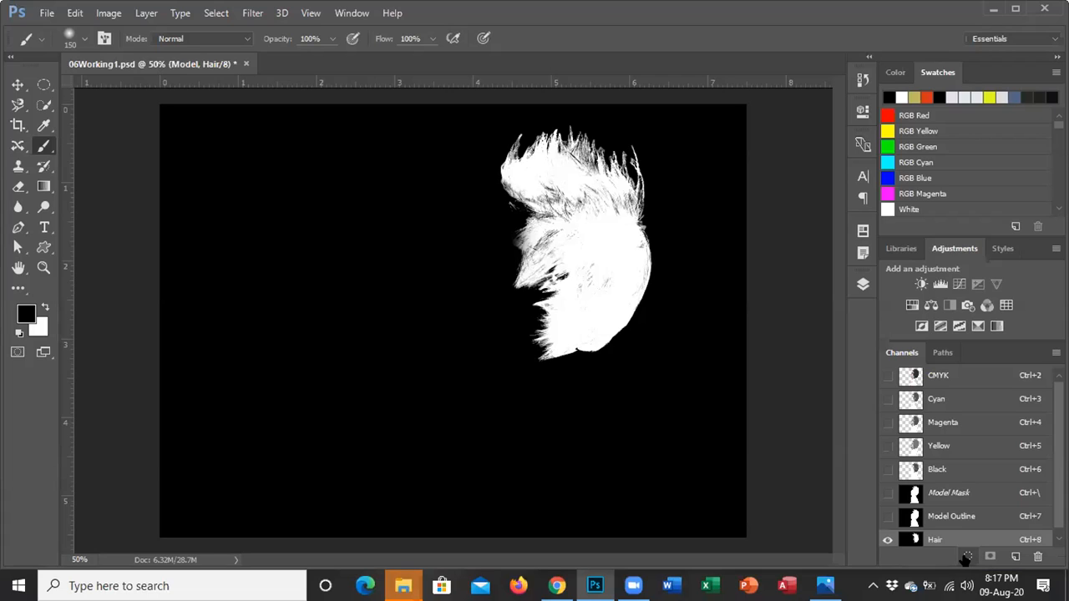
Step: Load the Hair channel as a selection and make the Model layer active in the full-colour view
mouse_move(635, 155)
mouse_down()
mouse_move(513, 217)
mouse_move(545, 262)
mouse_move(580, 248)
mouse_up()
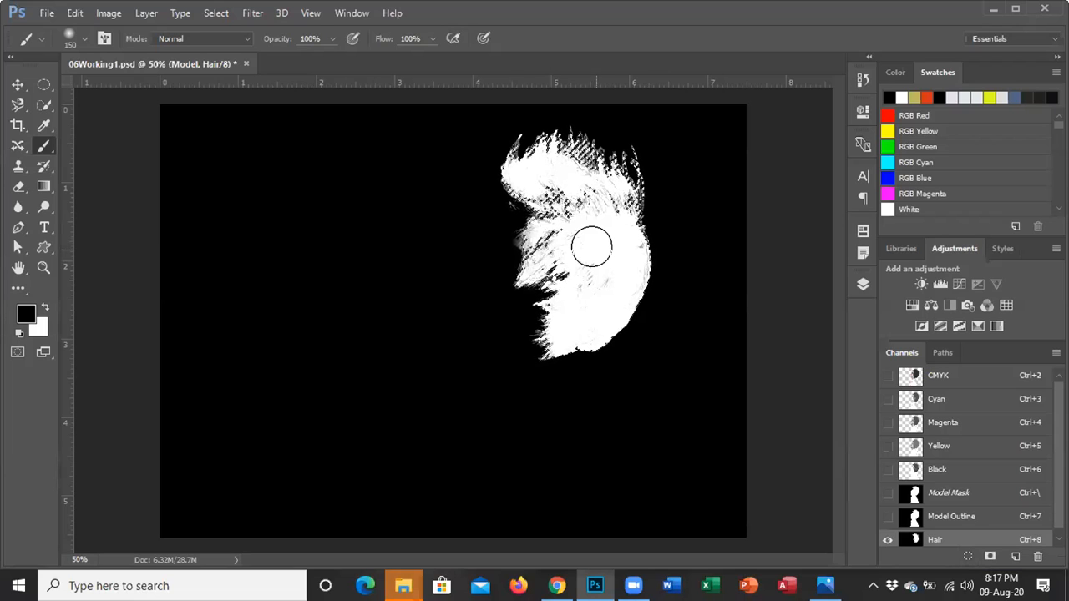
click(863, 284)
click(863, 284)
click(863, 284)
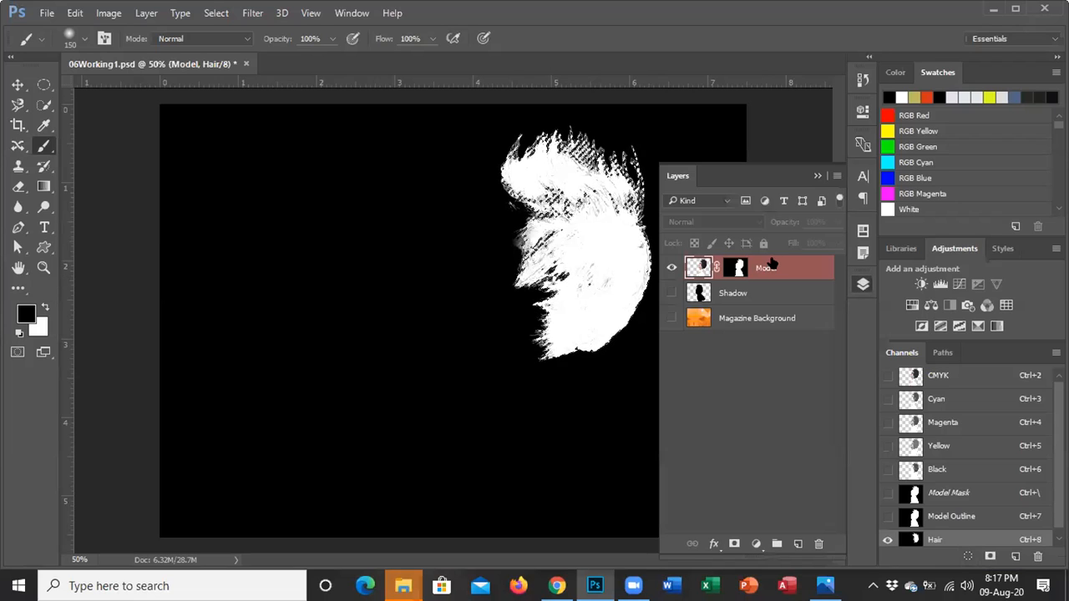
click(777, 268)
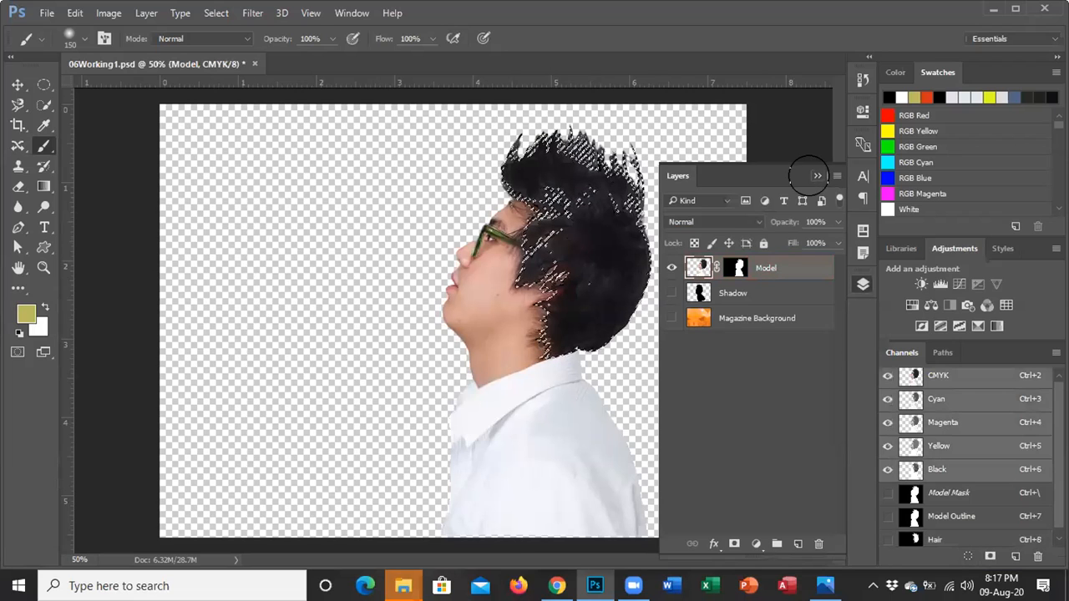
click(818, 176)
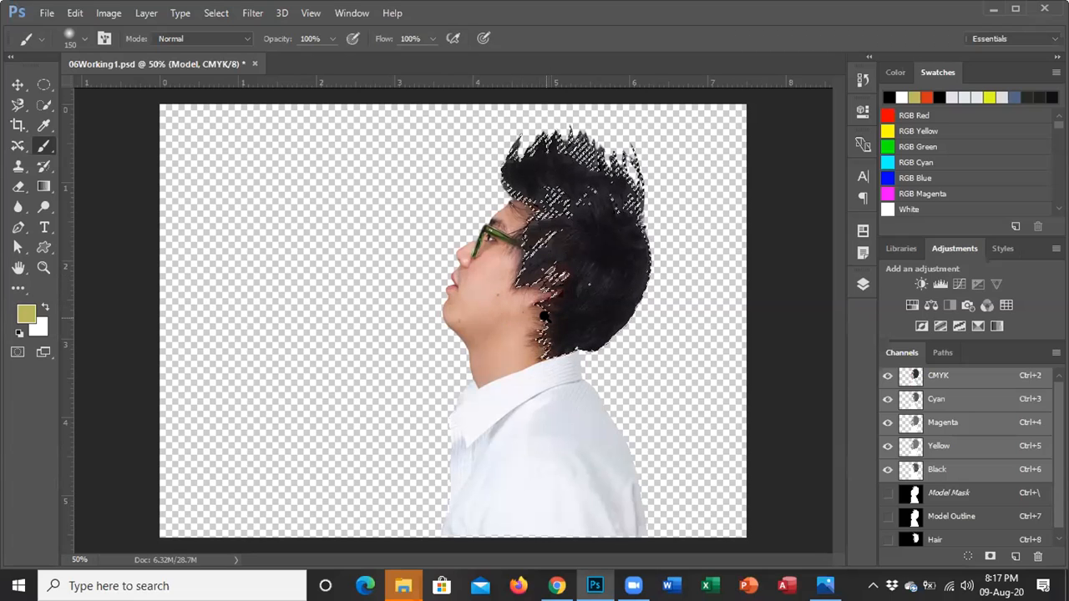
Step: Inspect the edge of the hair selection around the ear and neck at 200% zoom
scroll(543, 316, up, 1)
scroll(544, 316, up, 2)
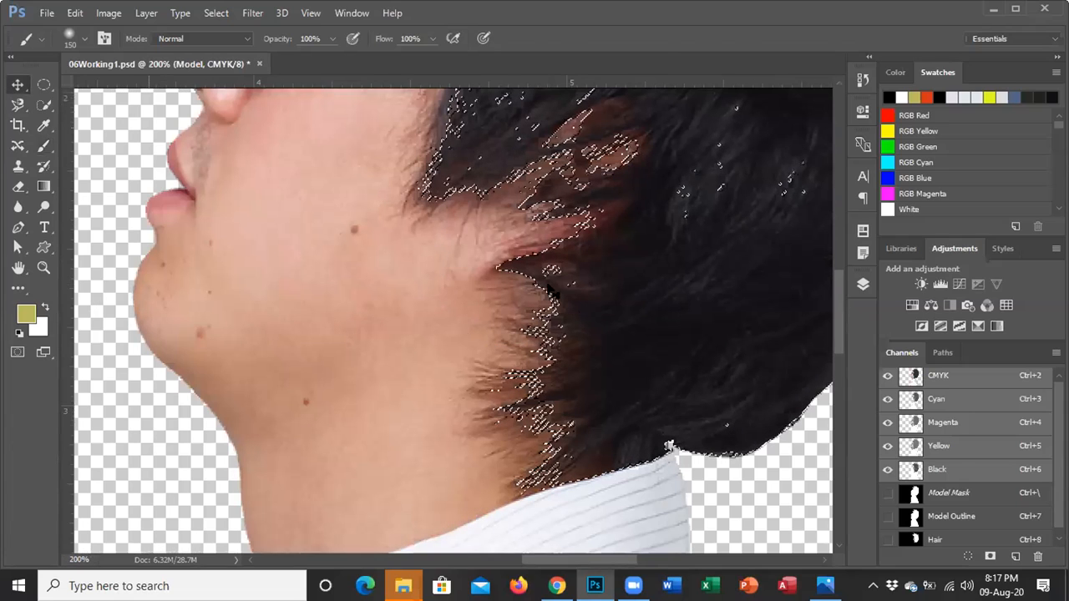
key(v)
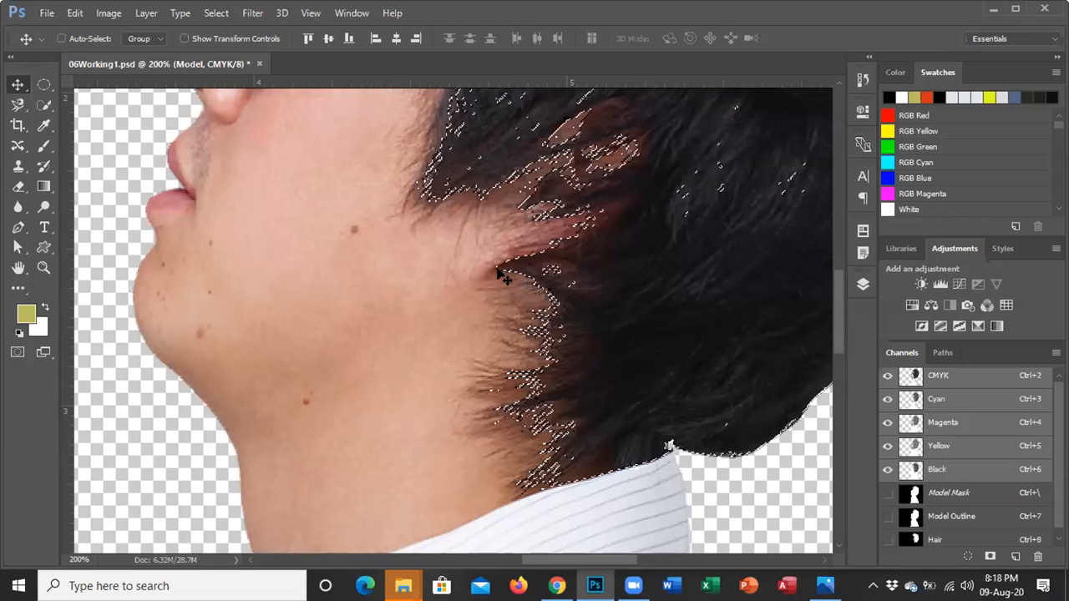
Step: Feather the hair selection by 1.2 px with Select and Mask and apply the refinement
key(ctrl+d)
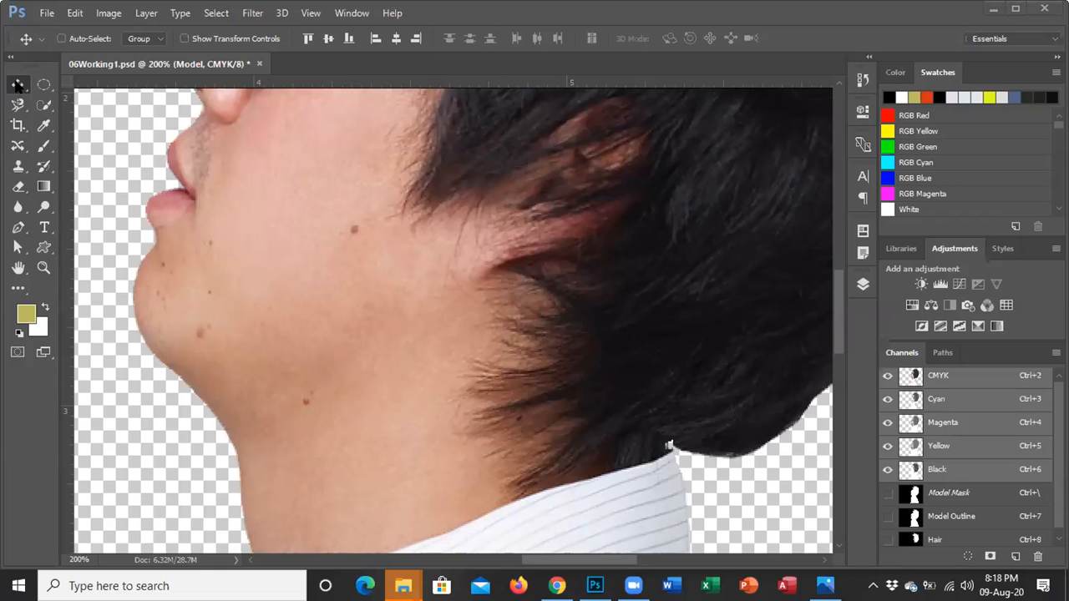
click(107, 143)
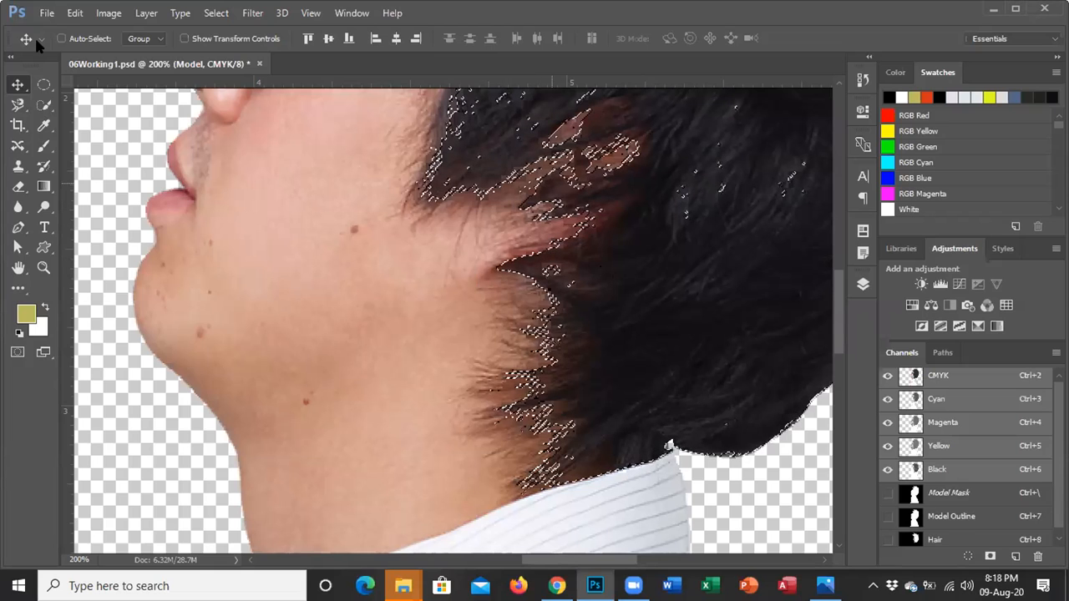
click(43, 105)
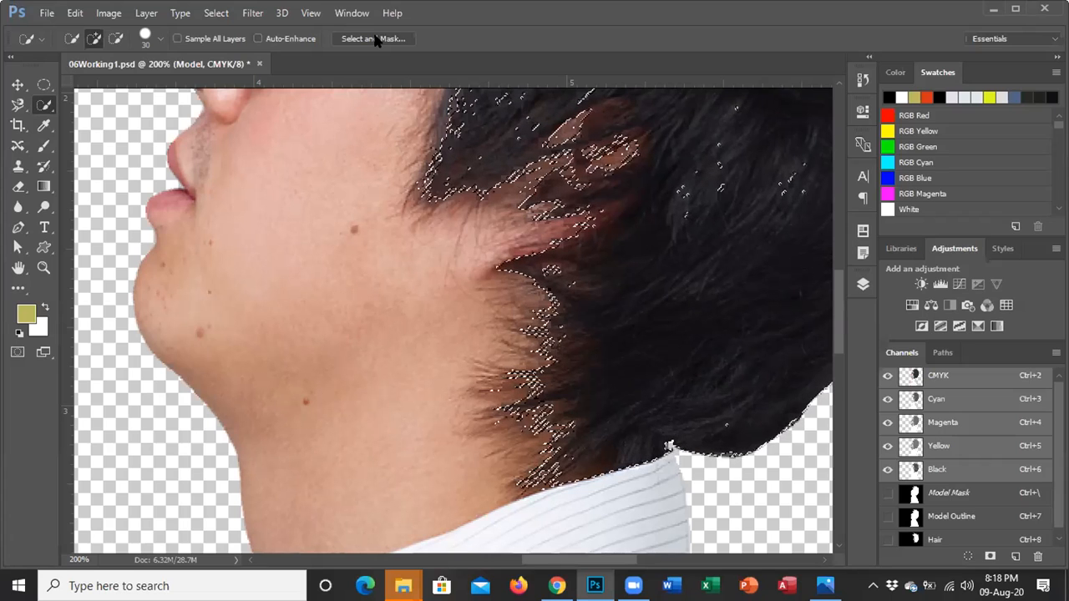
click(376, 40)
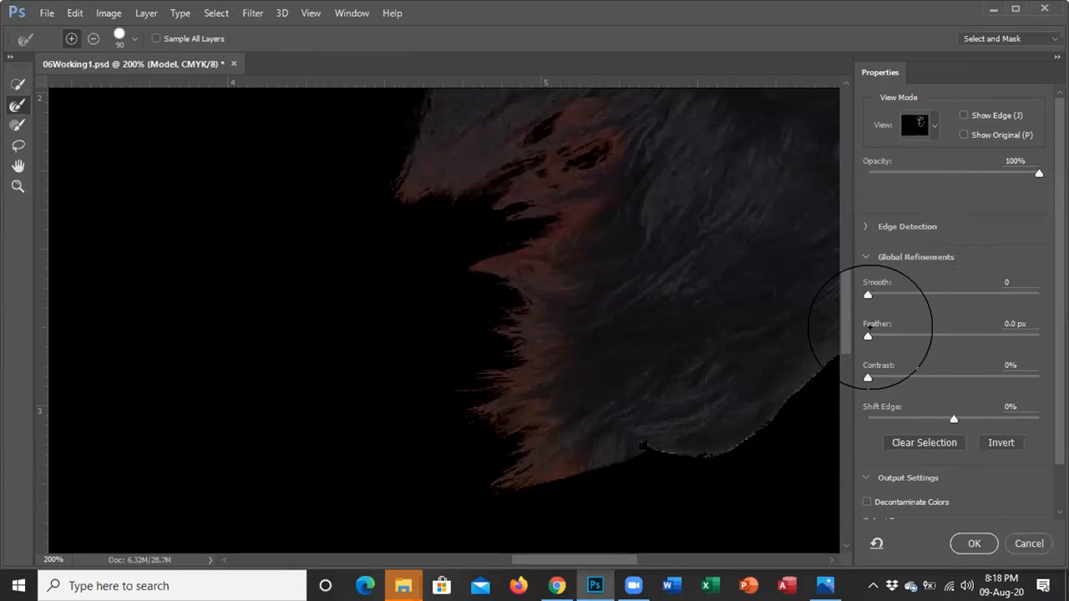
click(1014, 325)
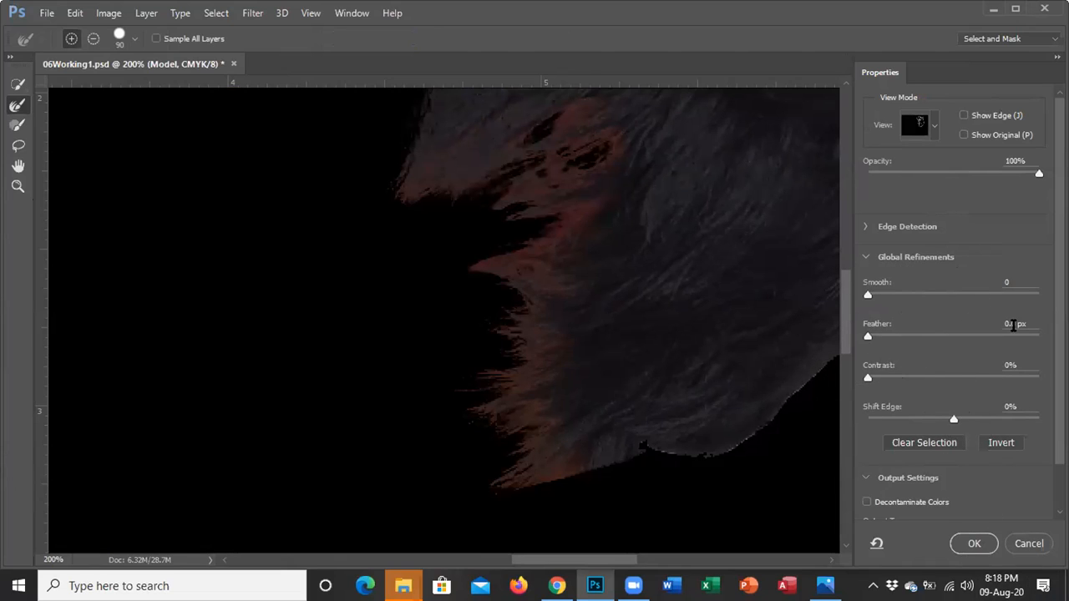
key(BackSpace)
key(BackSpace)
key(BackSpace)
text(1.2)
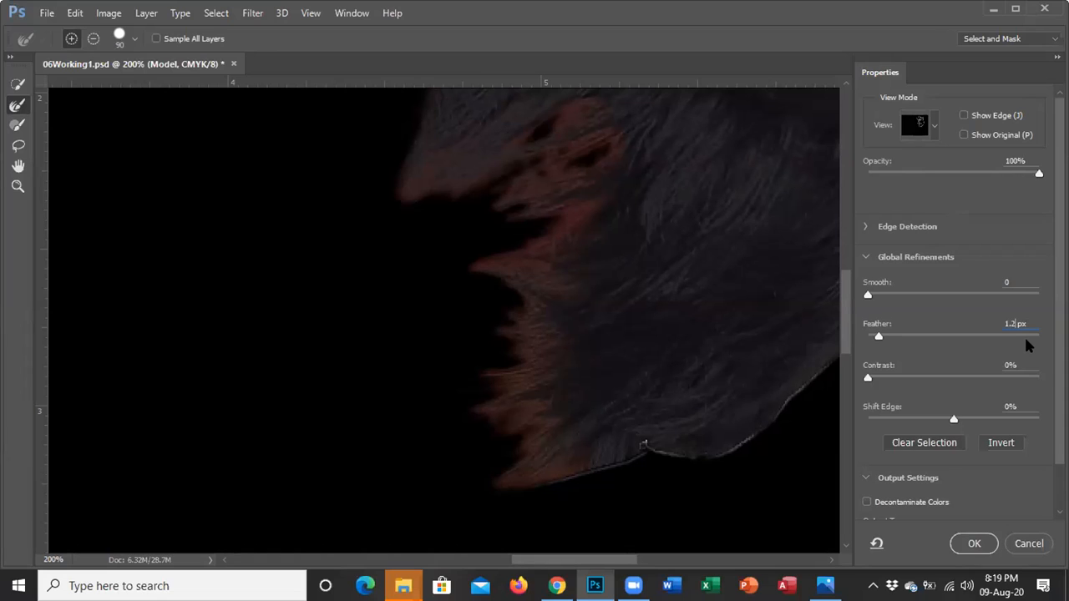
click(974, 545)
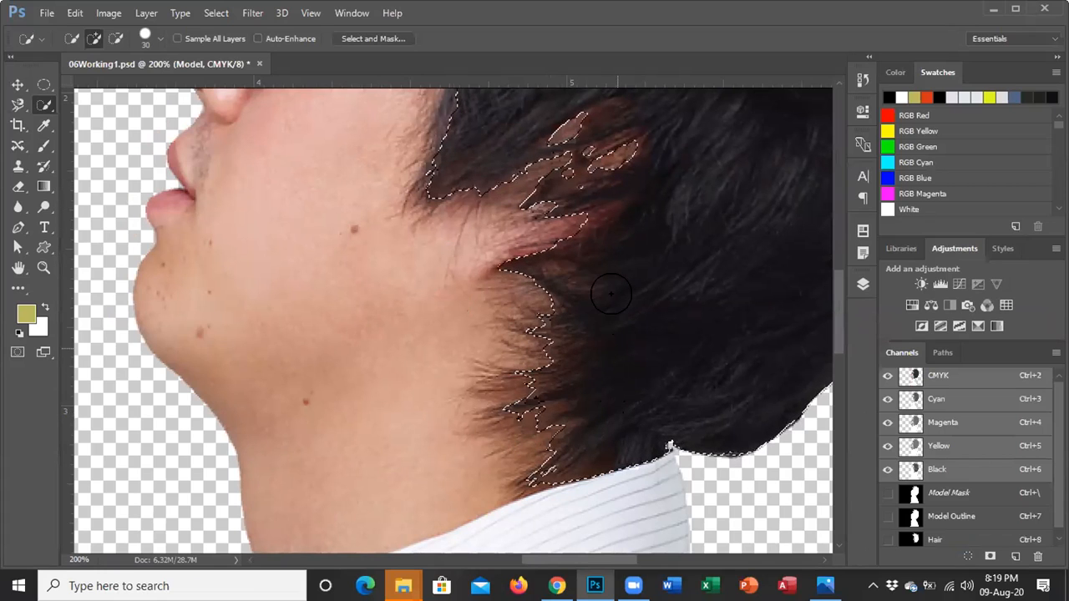
Step: Start a Hue/Saturation adjustment on the selected hair with Colorize enabled and the hue set to 230
scroll(572, 327, up, 1)
scroll(572, 328, up, 3)
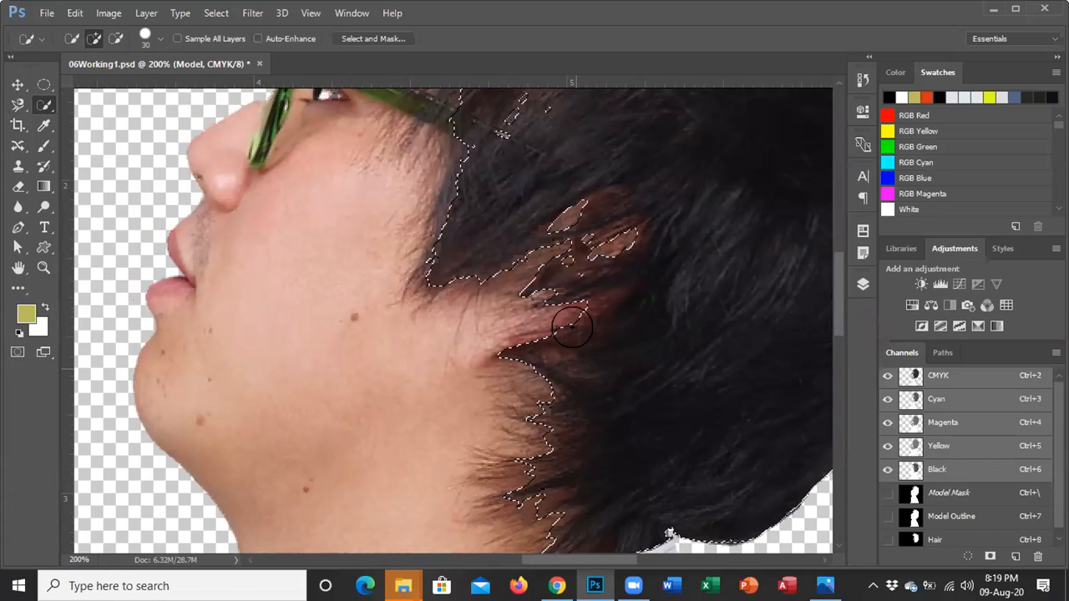
scroll(572, 327, up, 7)
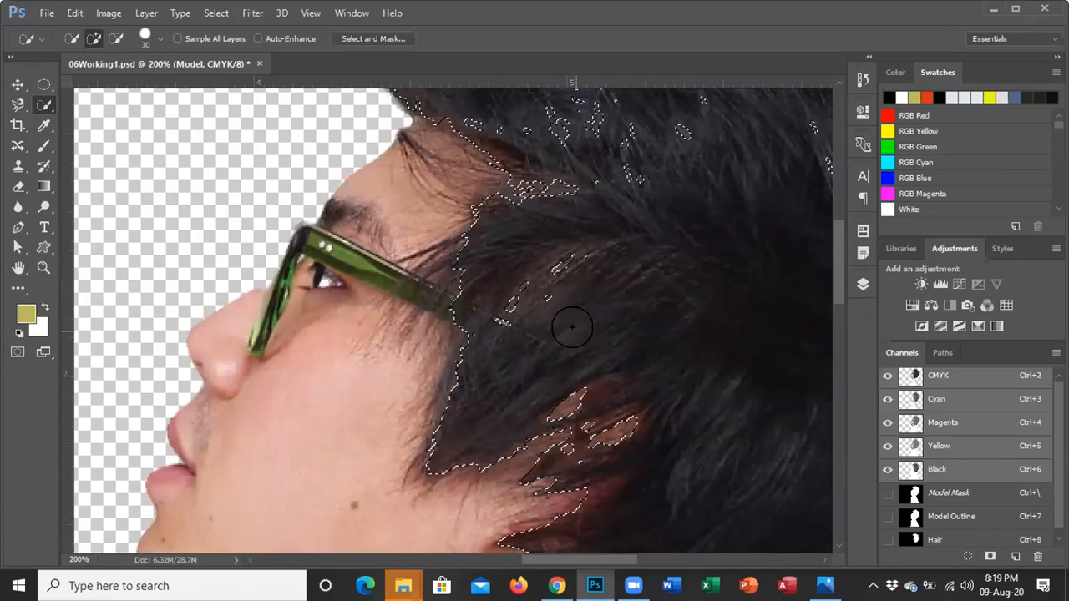
scroll(572, 327, down, 2)
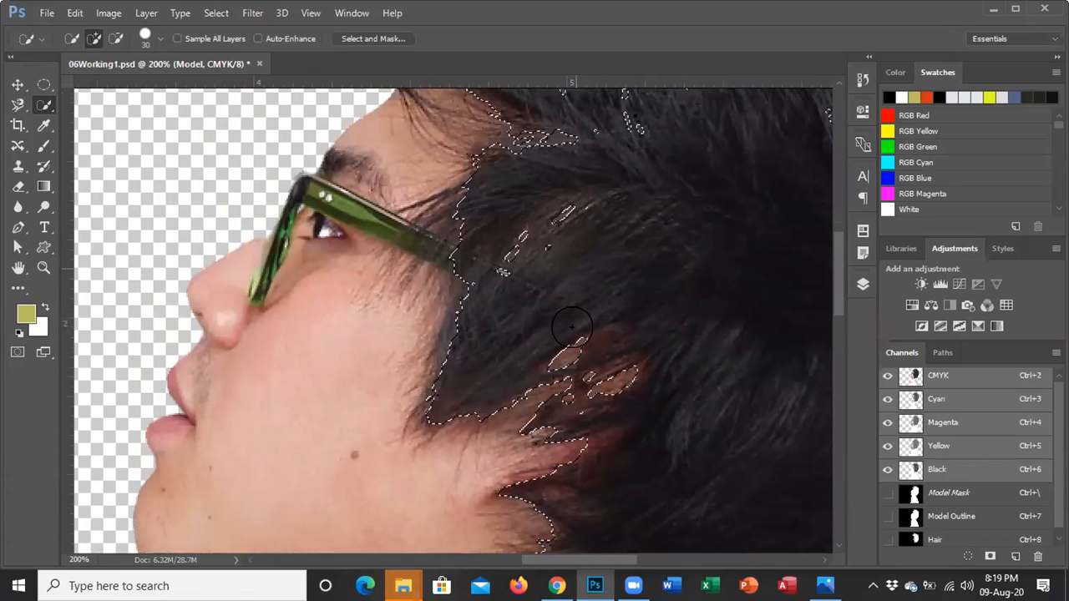
scroll(573, 327, down, 6)
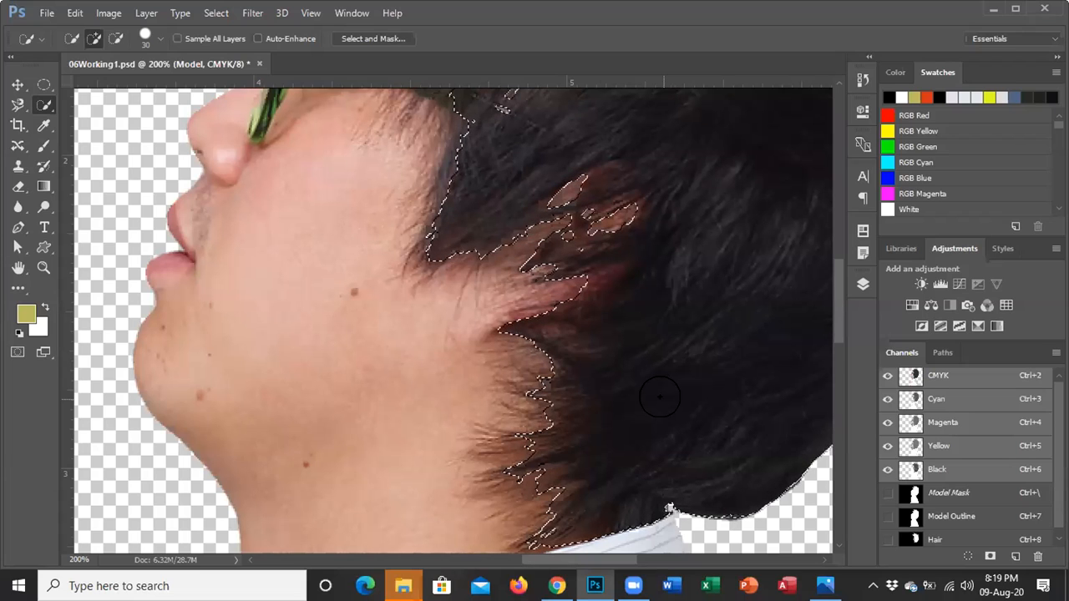
click(112, 15)
mouse_move(111, 54)
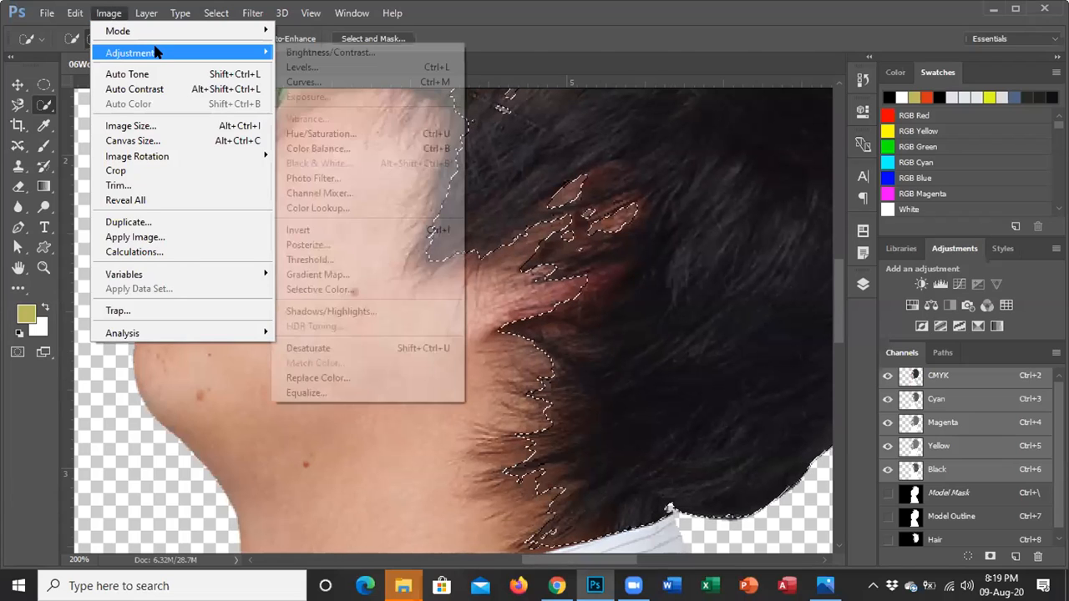
click(314, 134)
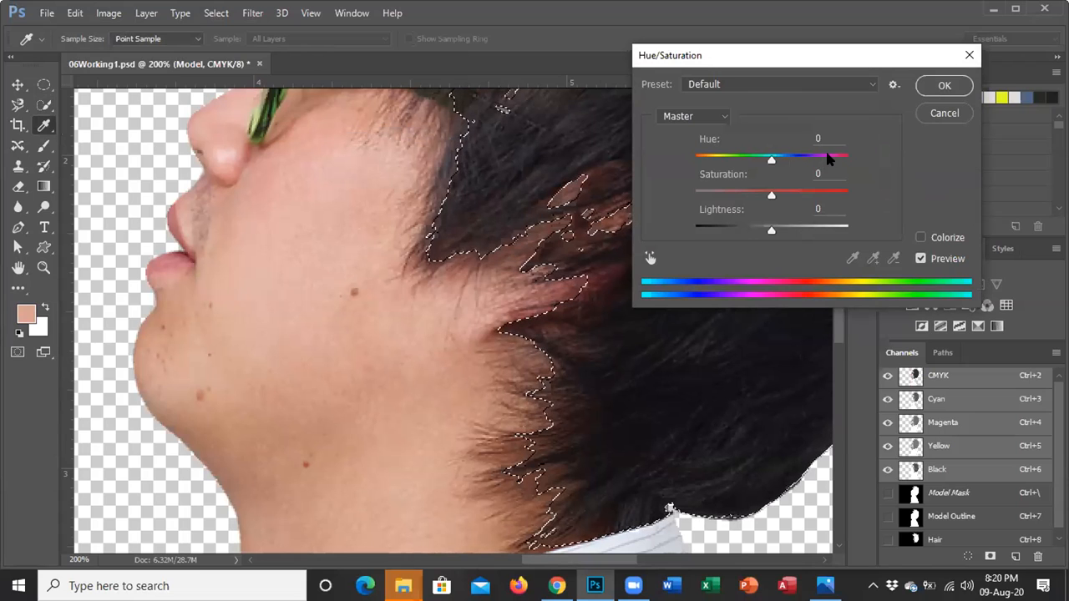
mouse_move(783, 161)
mouse_down()
mouse_move(848, 162)
mouse_move(783, 161)
mouse_up()
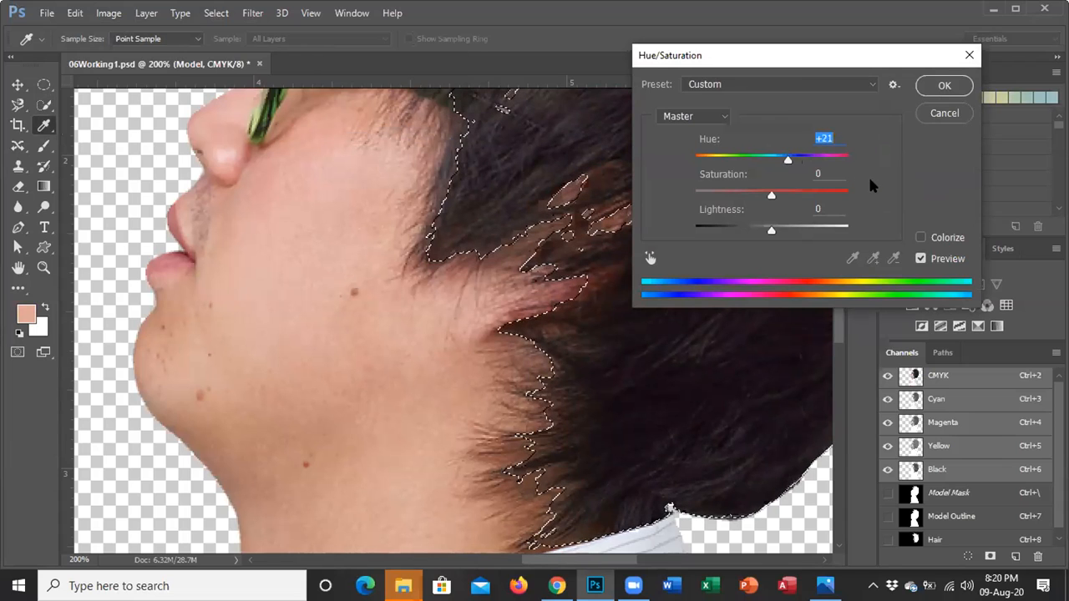
click(921, 238)
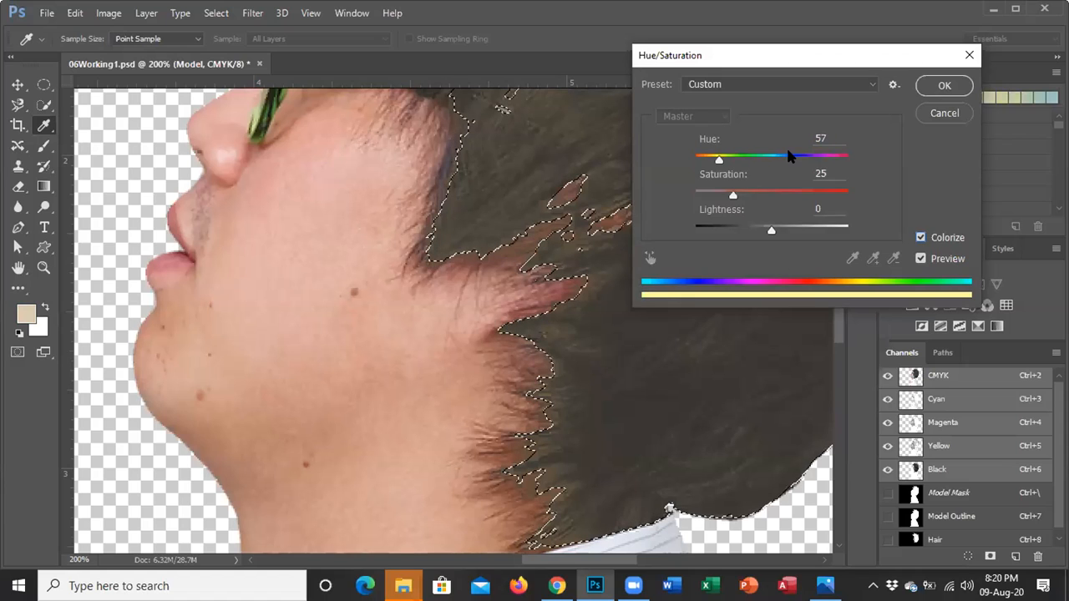
double_click(818, 139)
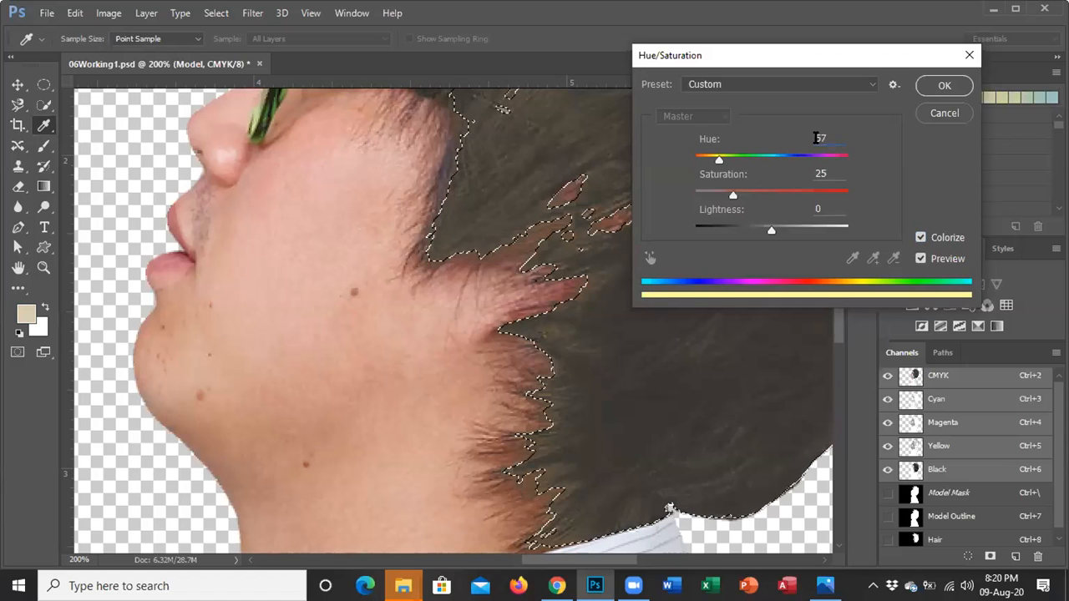
text(230)
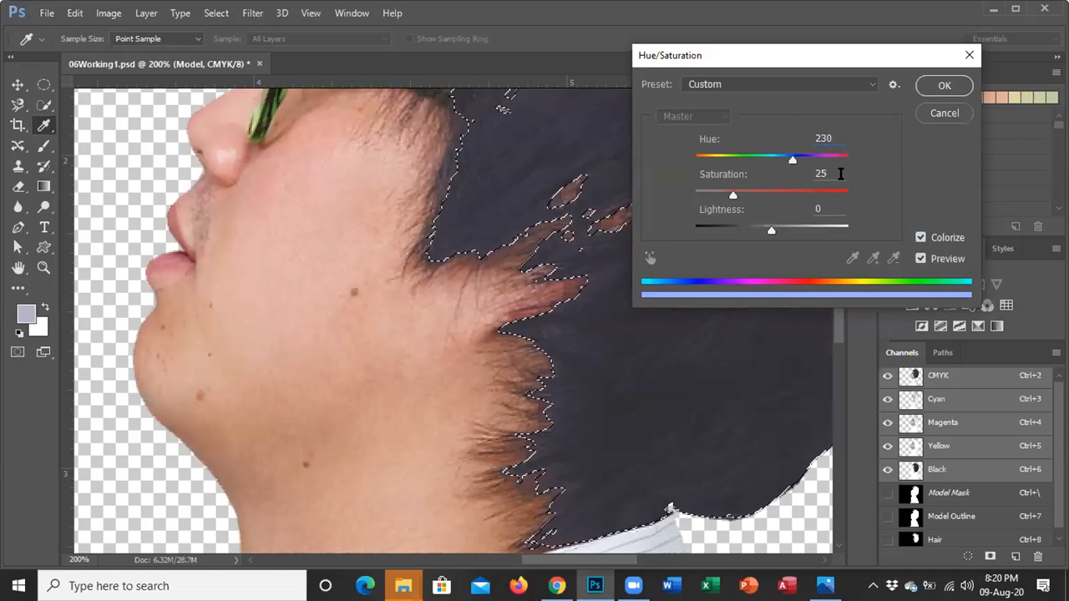
Step: Set the hair's saturation to 36 and lightness to 11, and apply the Hue/Saturation adjustment
click(838, 173)
key(BackSpace)
key(BackSpace)
text(36)
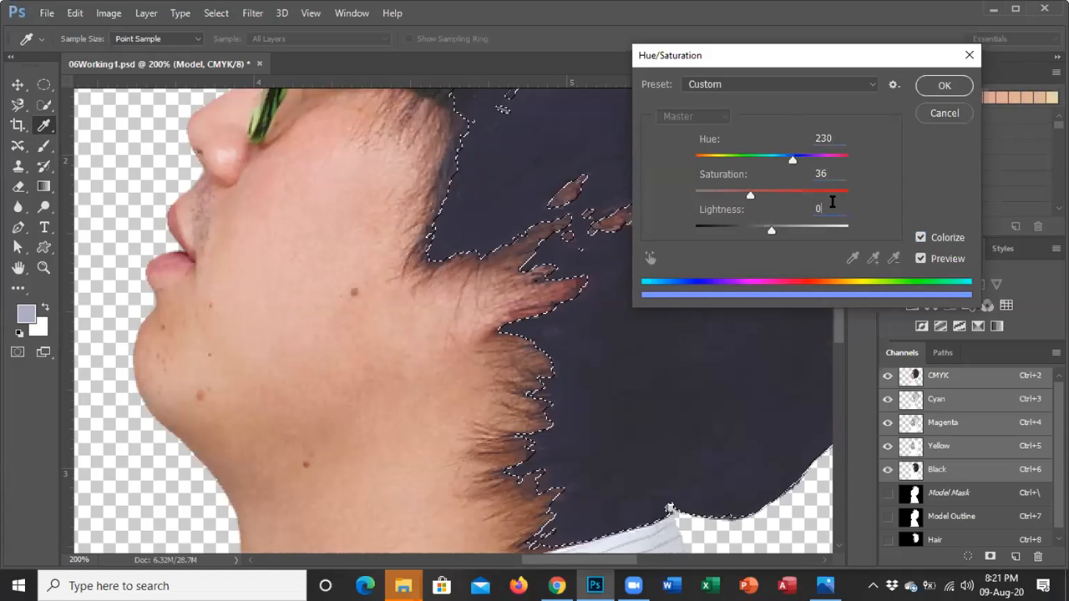
key(BackSpace)
text(11)
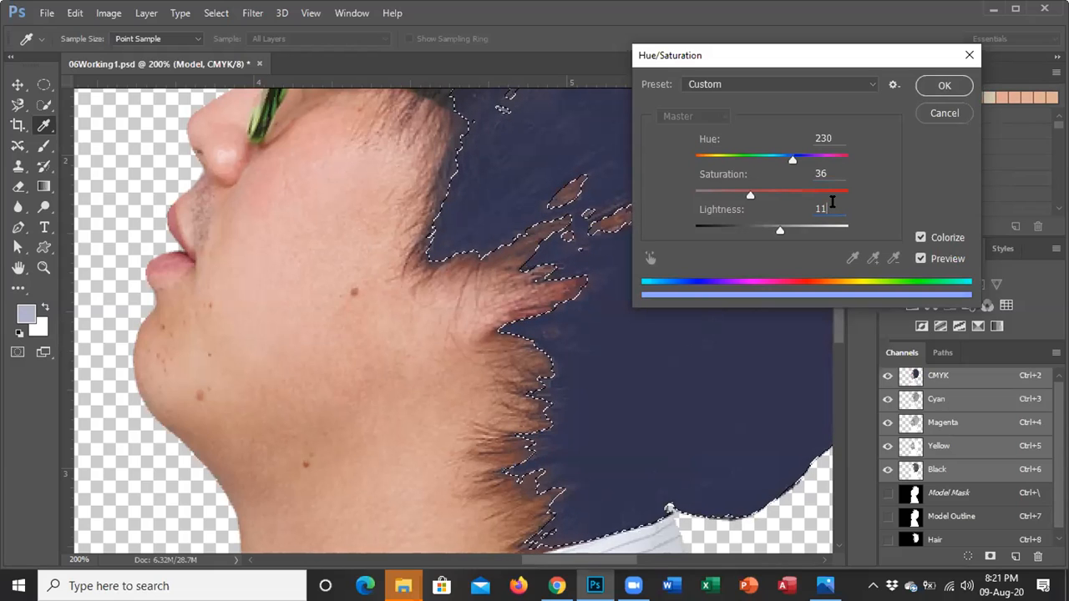
click(943, 87)
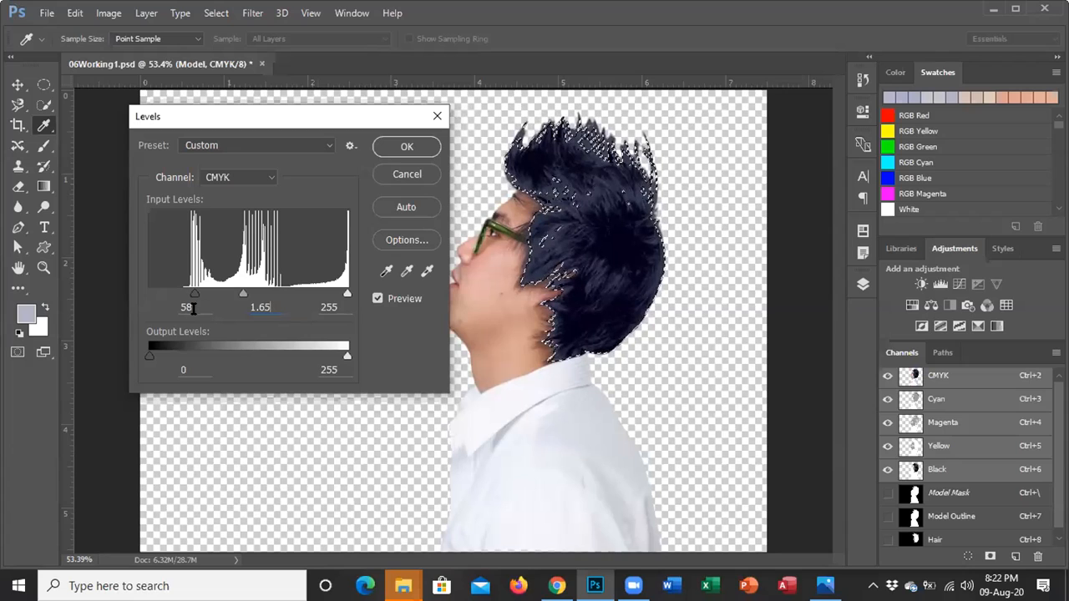
Step: Set the midtone input level of the hair's Levels adjustment to 1.2, trying 1.1 and 1.3 for comparison
click(322, 307)
click(267, 302)
key(BackSpace)
key(BackSpace)
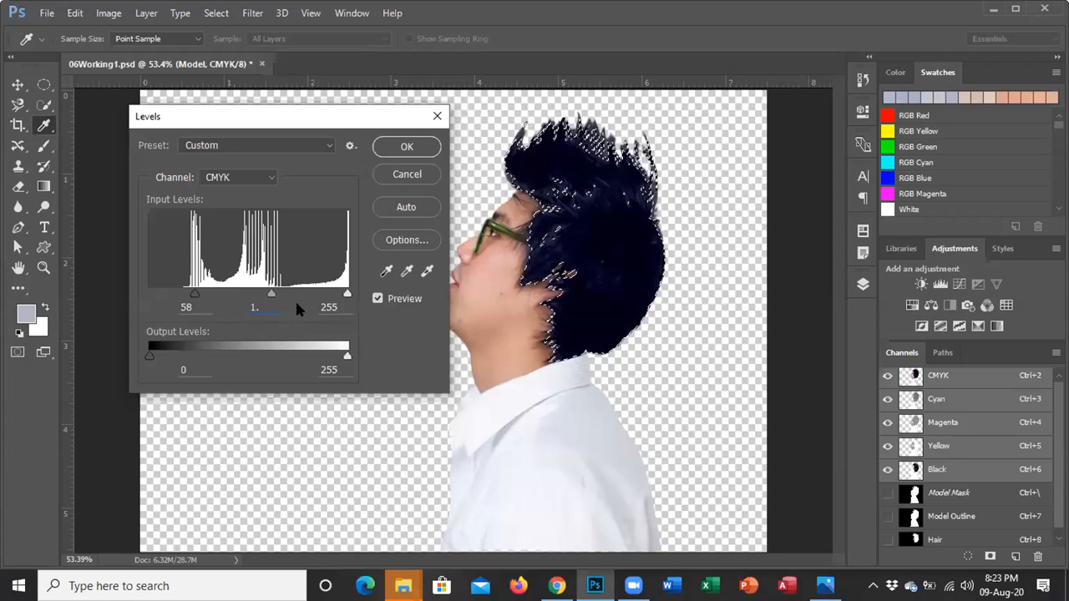
text(1)
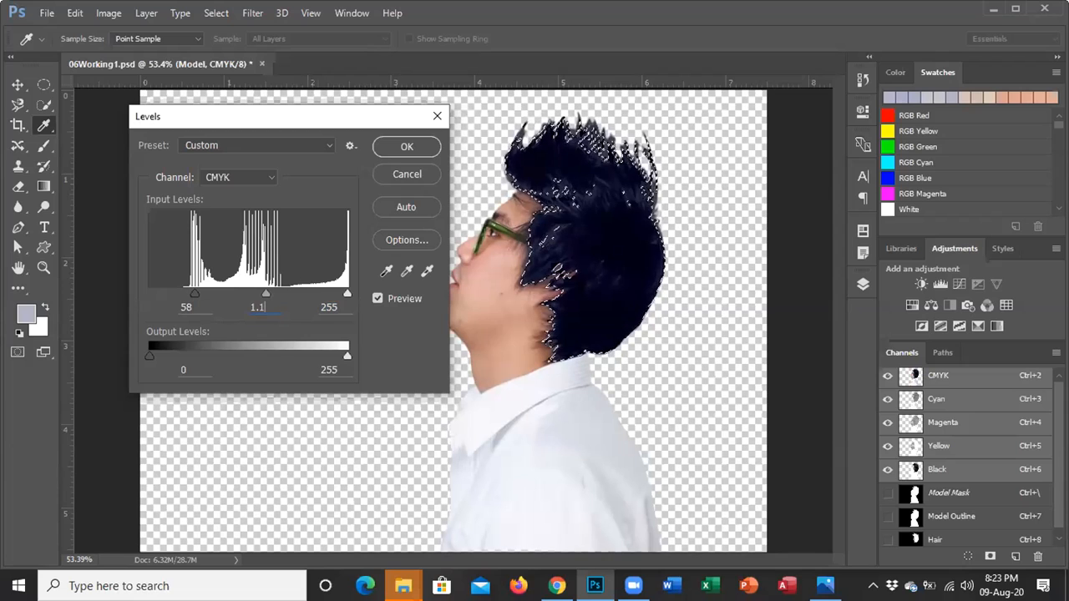
key(BackSpace)
text(2)
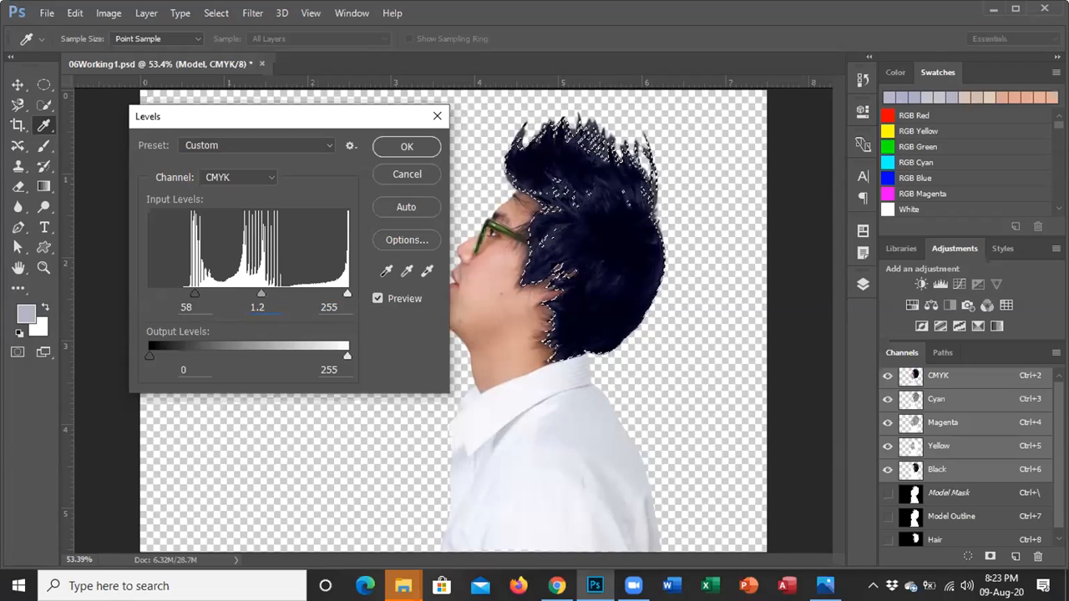
key(BackSpace)
text(3)
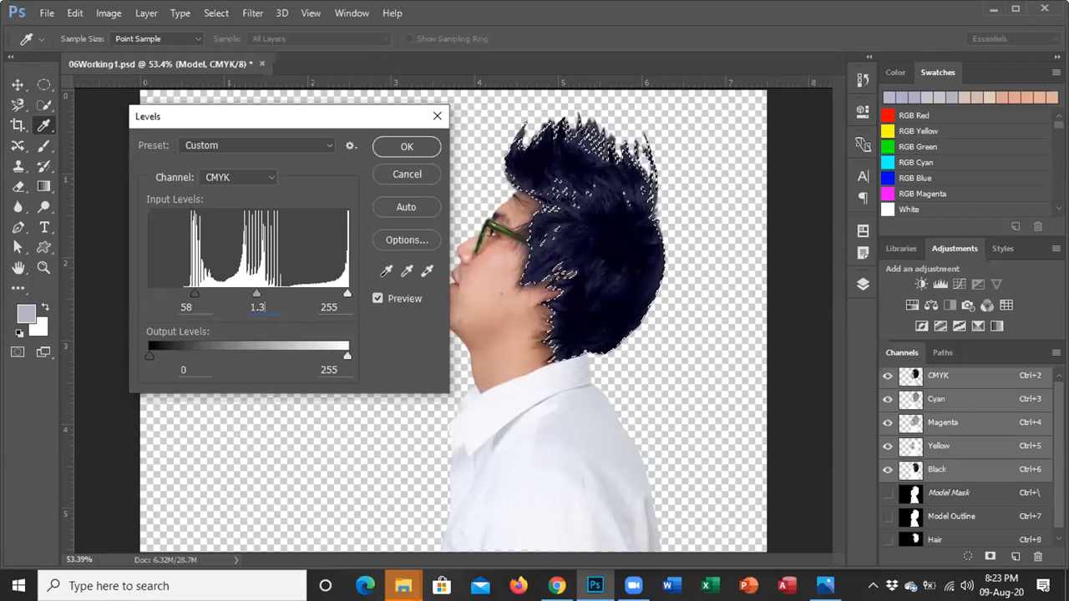
key(BackSpace)
text(2)
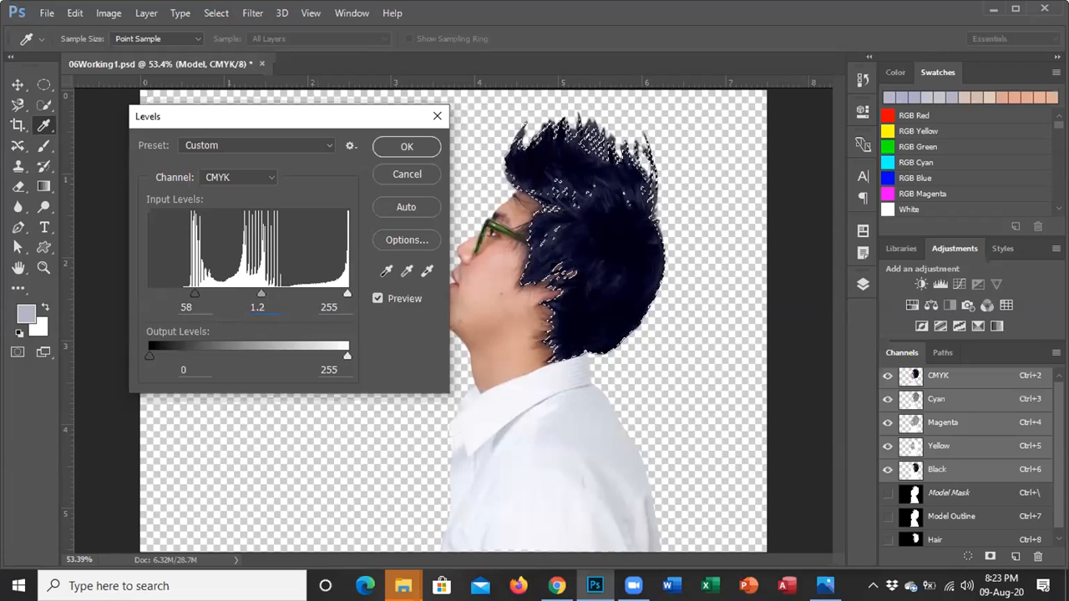
Step: Try a highlight input level of 165 on the hair and restore it to 255
double_click(338, 307)
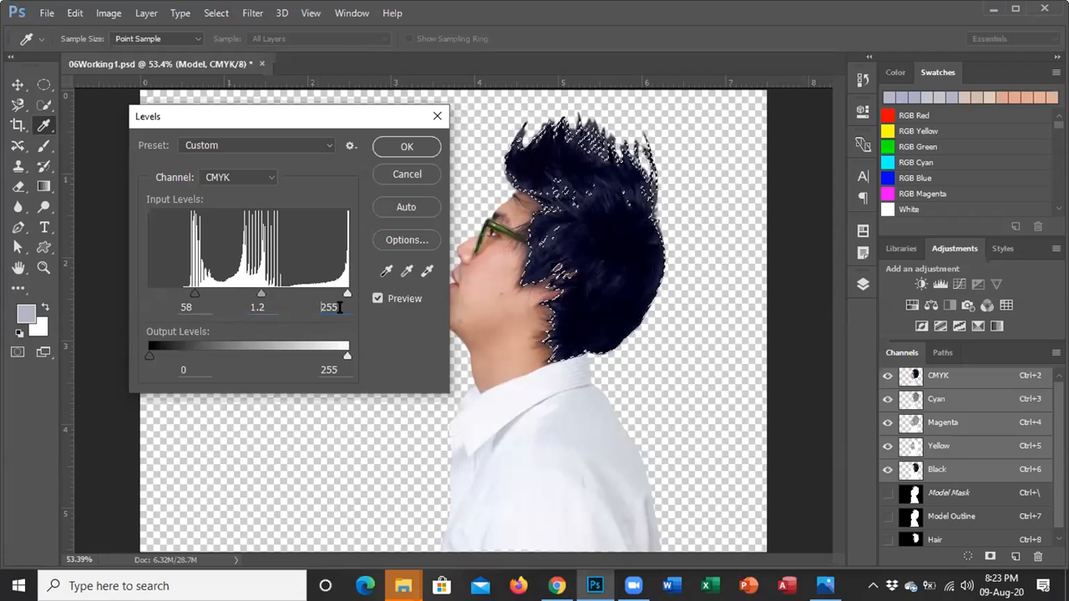
click(340, 306)
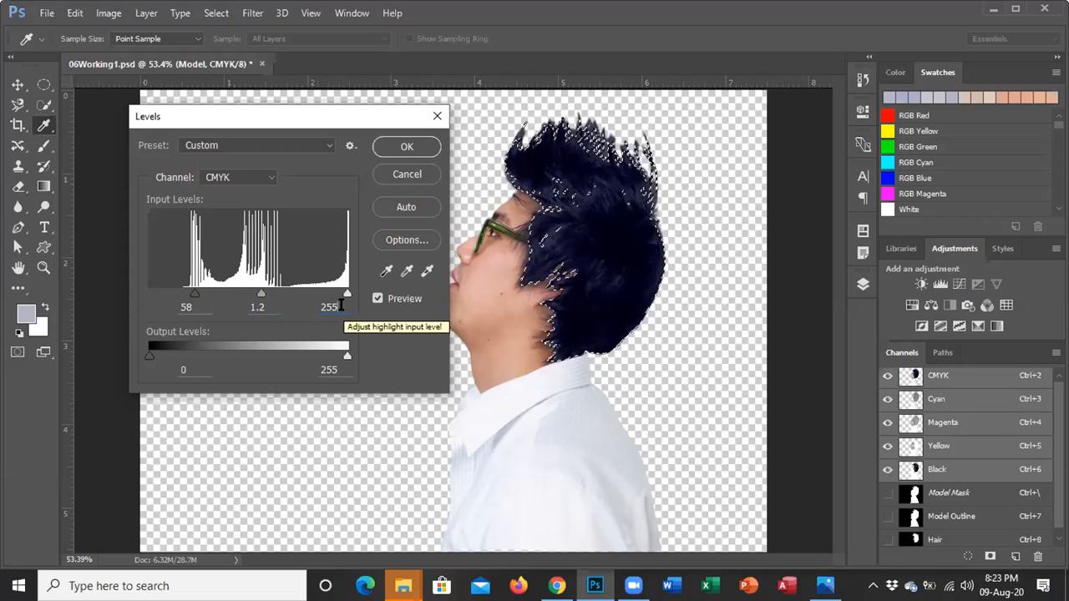
key(BackSpace)
key(BackSpace)
key(BackSpace)
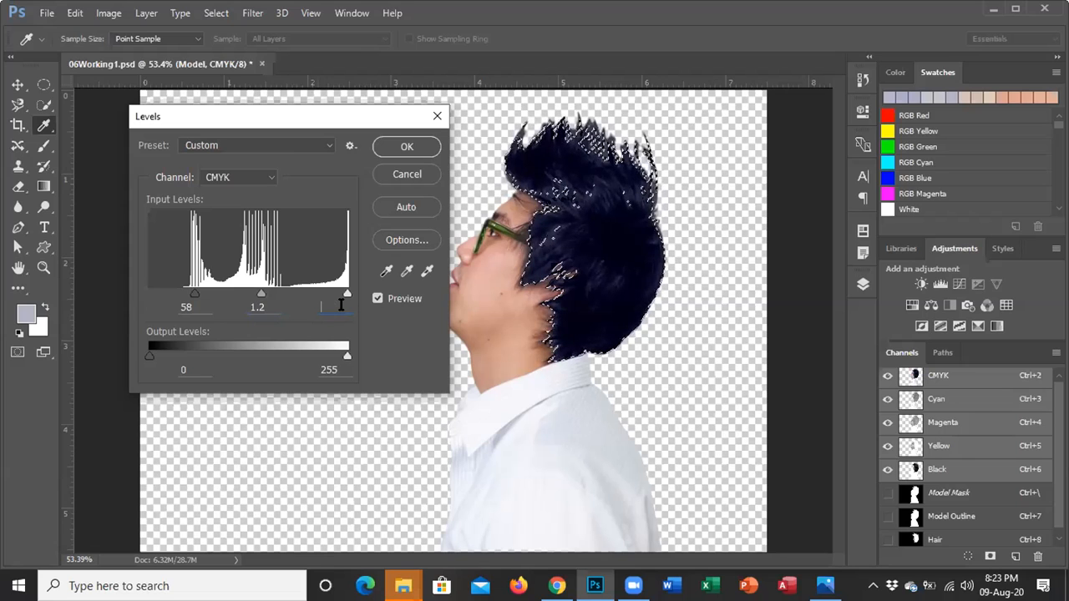
text(16)
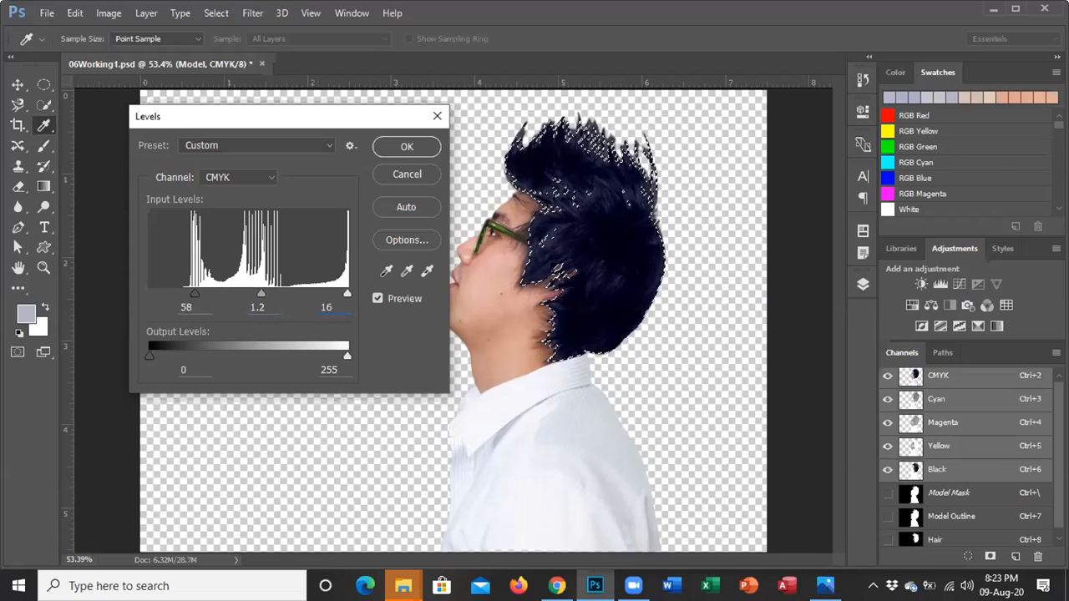
text(5)
key(BackSpace)
key(BackSpace)
key(BackSpace)
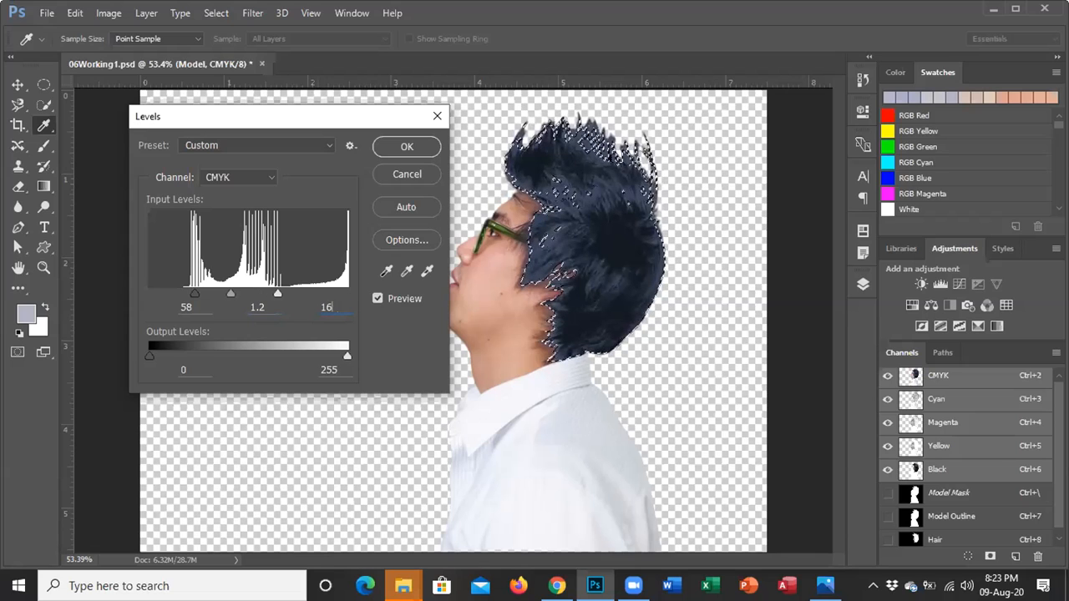
text(255)
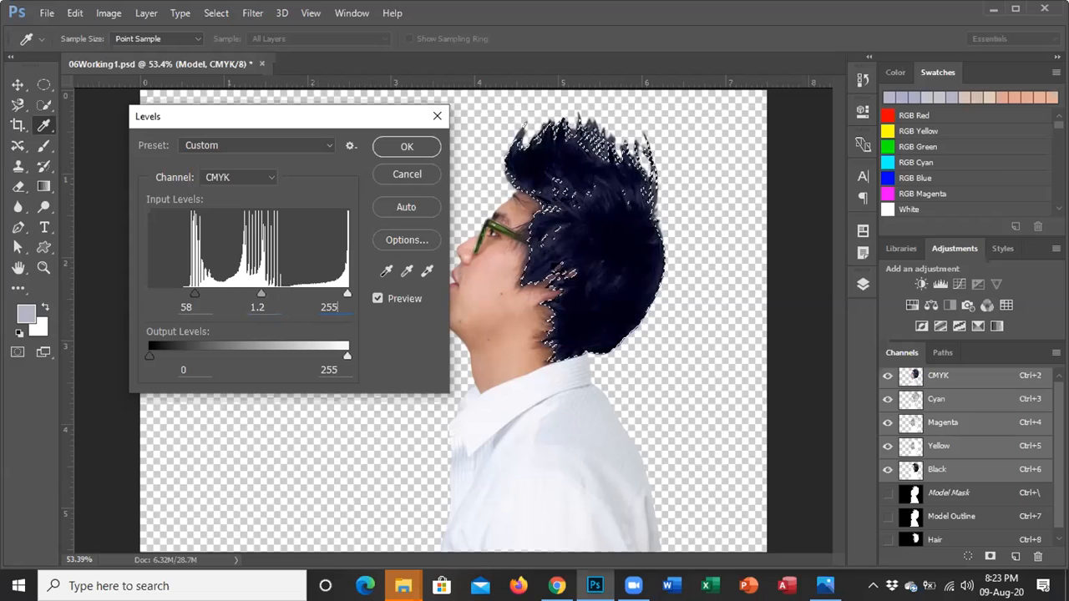
Step: Set the shadow input level of the hair's Levels adjustment to 40, trying 36 first
click(197, 308)
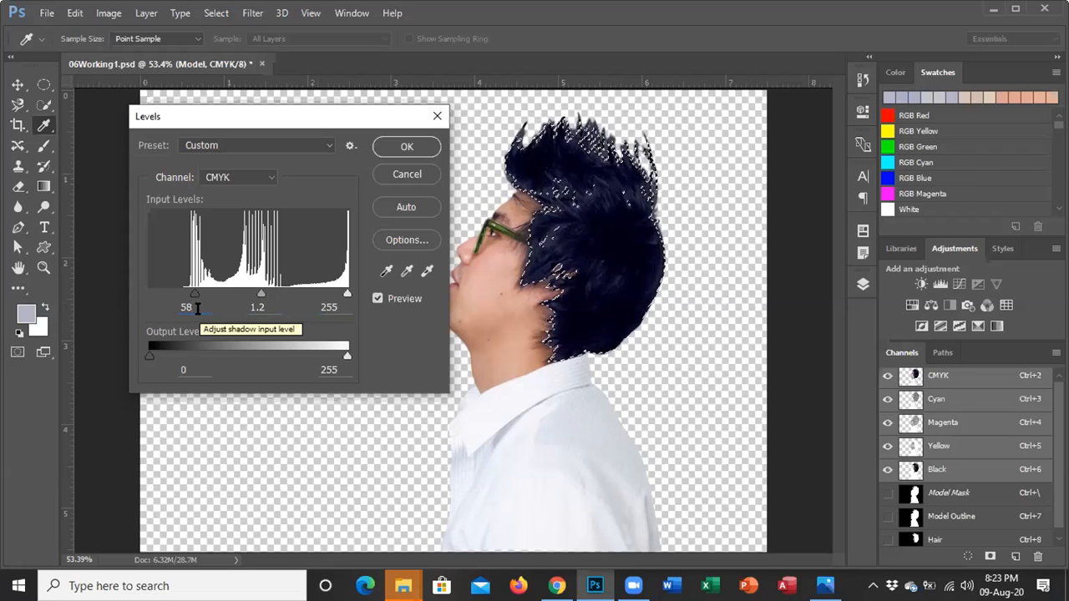
key(BackSpace)
key(BackSpace)
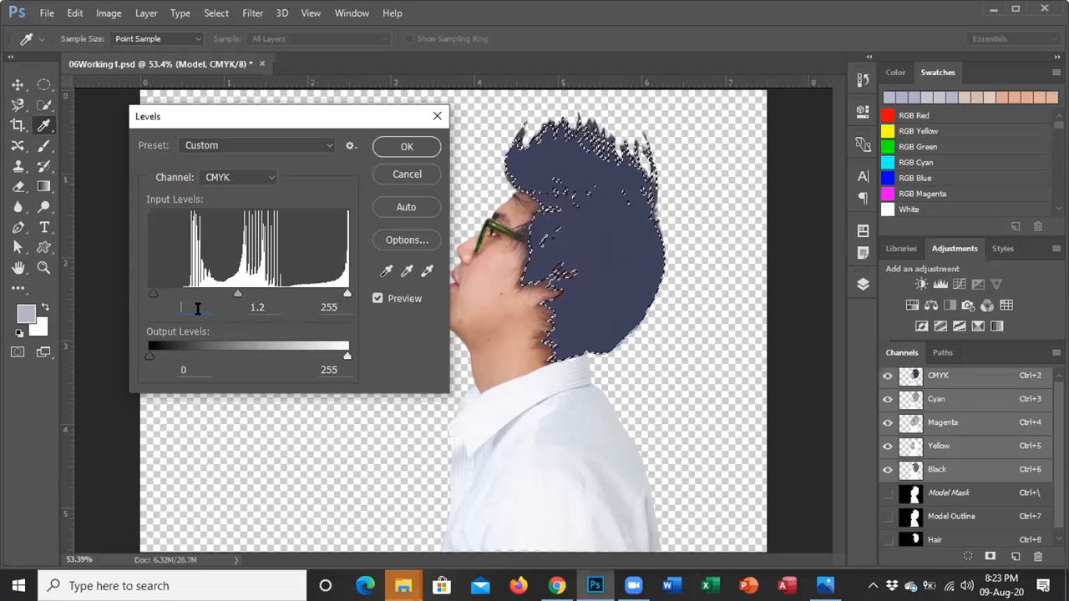
text(36)
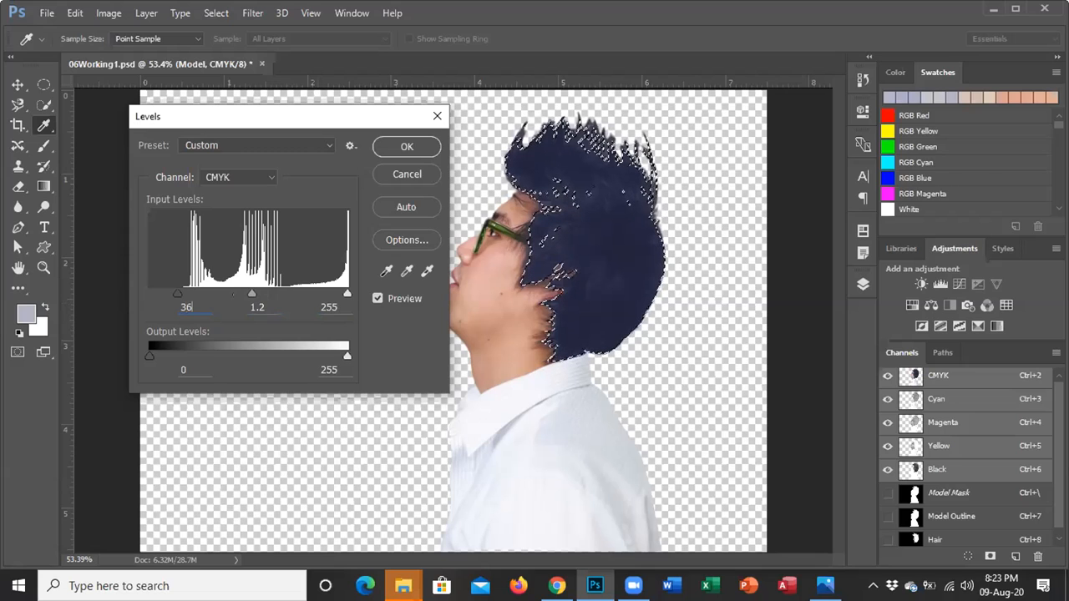
key(BackSpace)
key(BackSpace)
text(40)
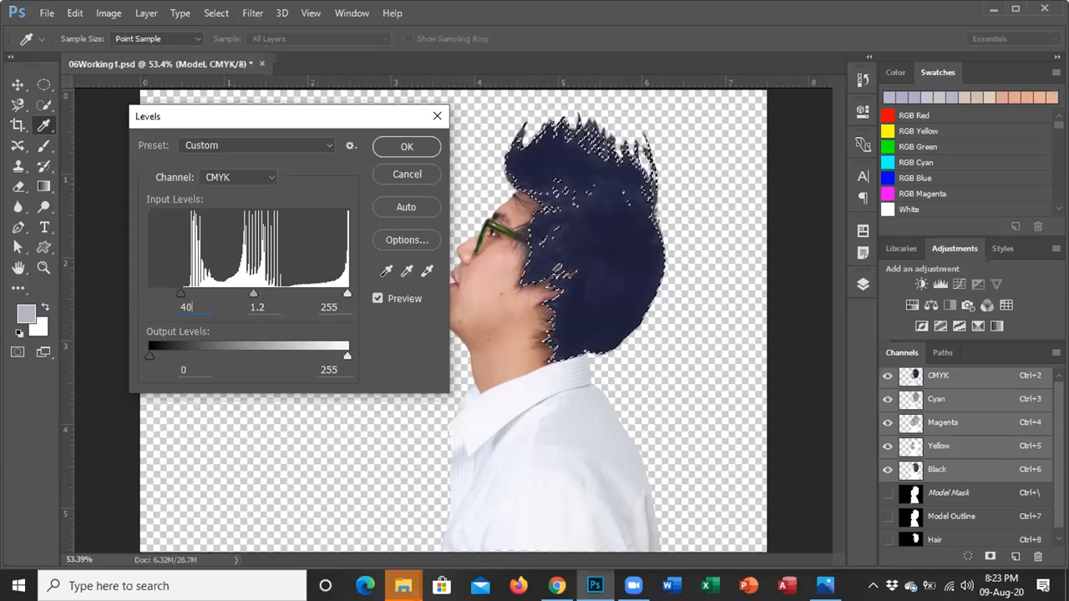
Step: Set the hair's Levels shadow input to 50 and midtone input to 1.3, and apply the adjustment
key(BackSpace)
key(BackSpace)
text(50)
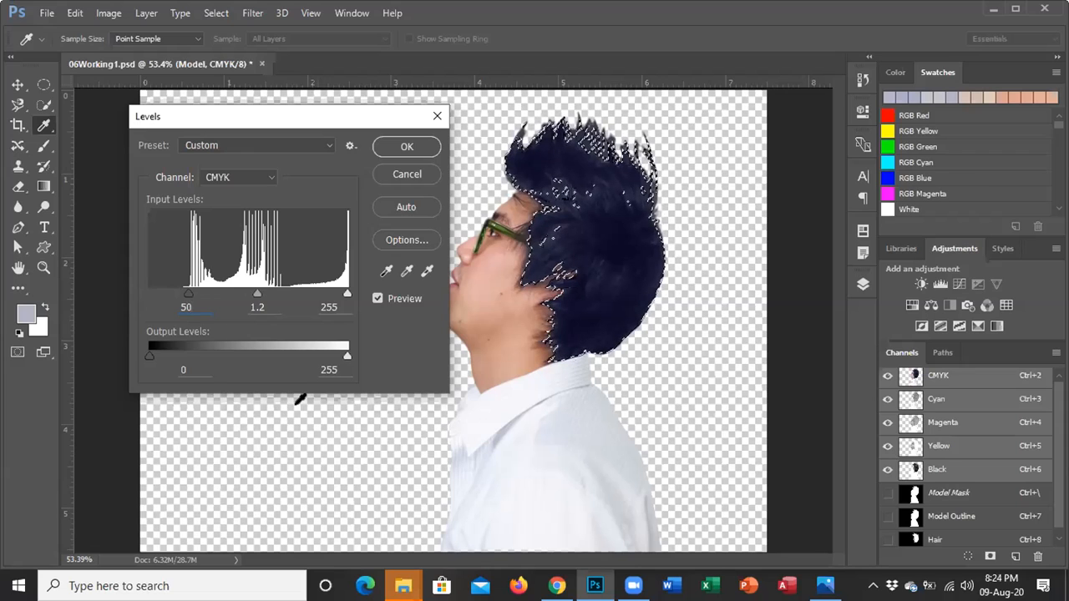
click(261, 308)
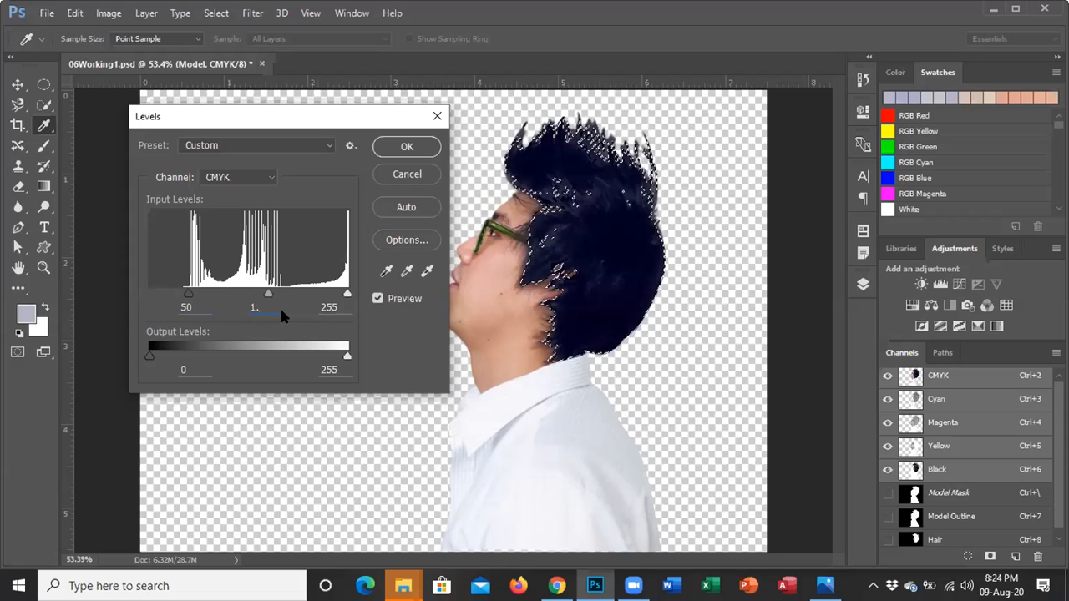
key(BackSpace)
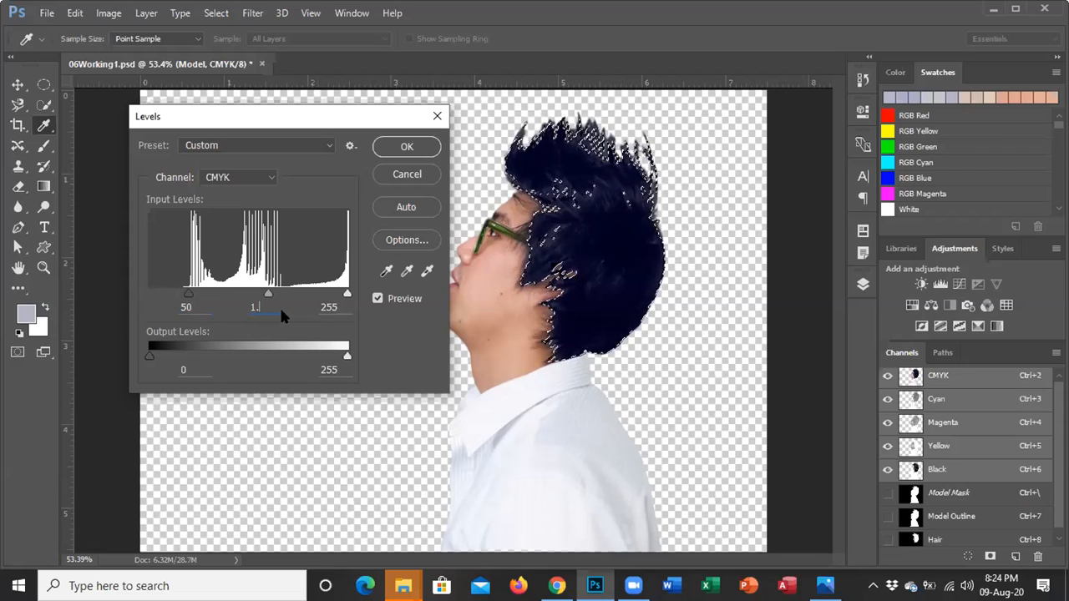
text(3)
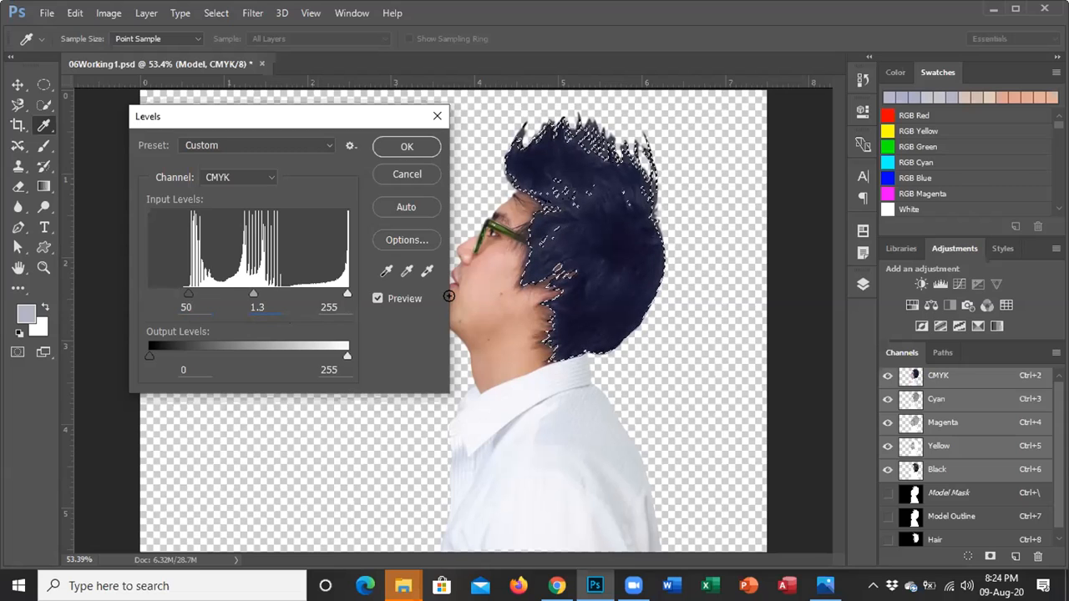
key(Return)
Step: Deselect the hair and show the Shadow and Magazine Background layers again
key(w)
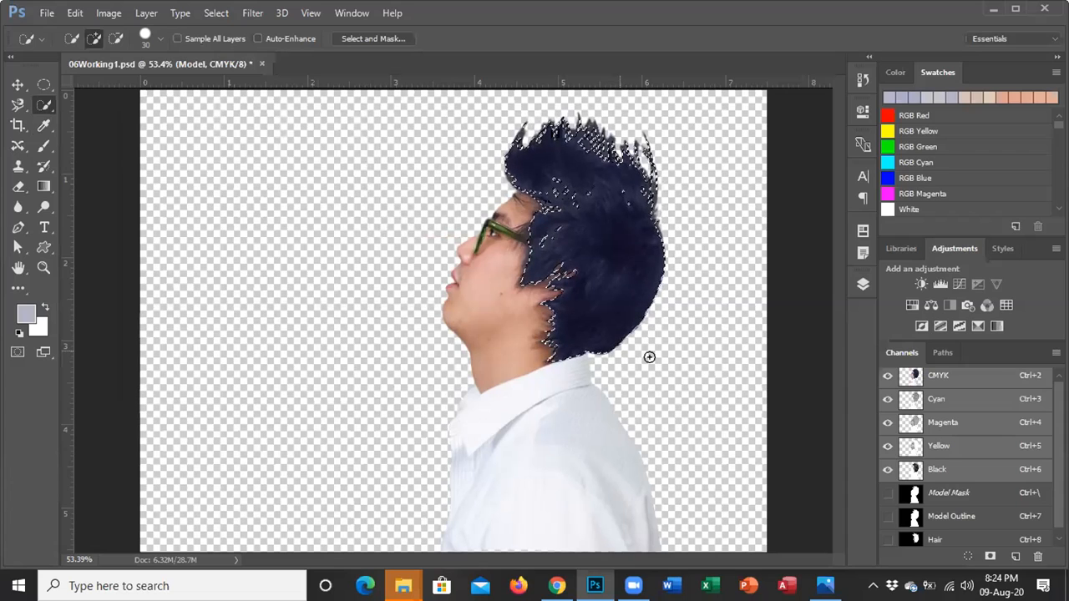
key(ctrl+d)
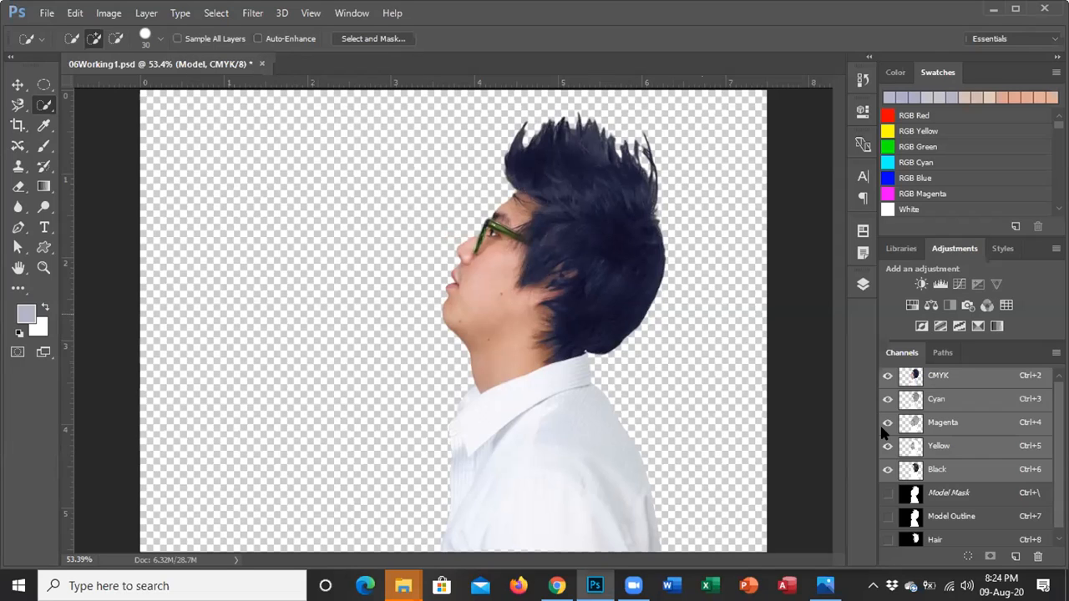
click(863, 285)
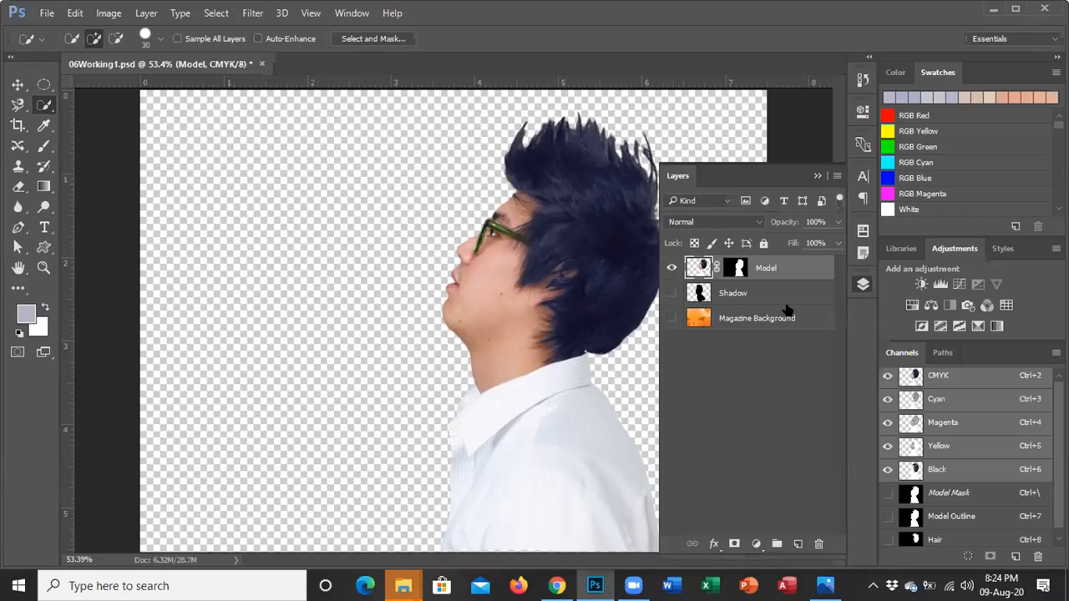
click(672, 293)
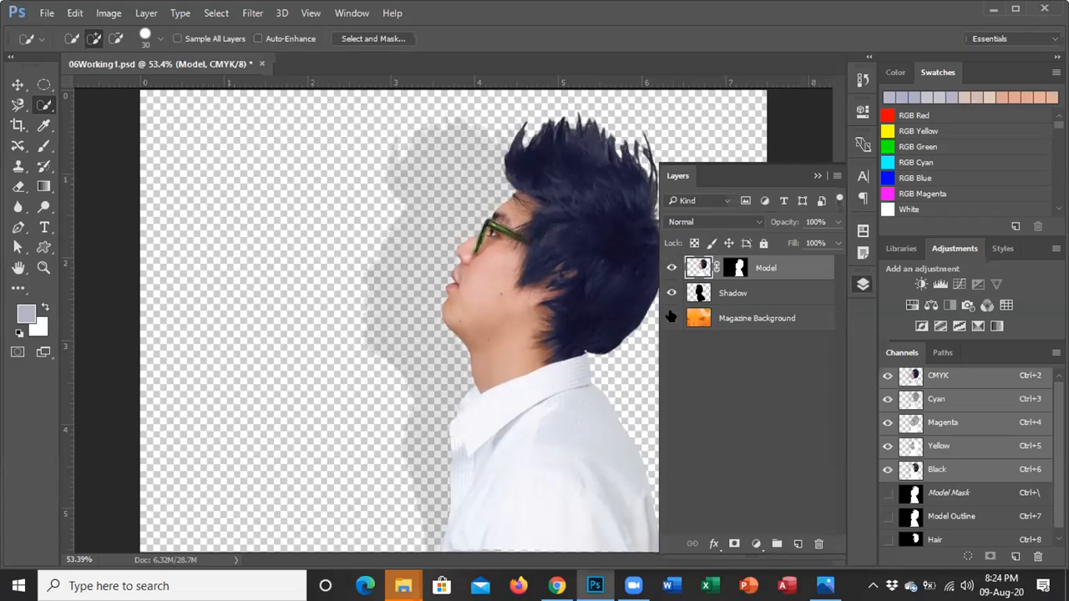
click(672, 318)
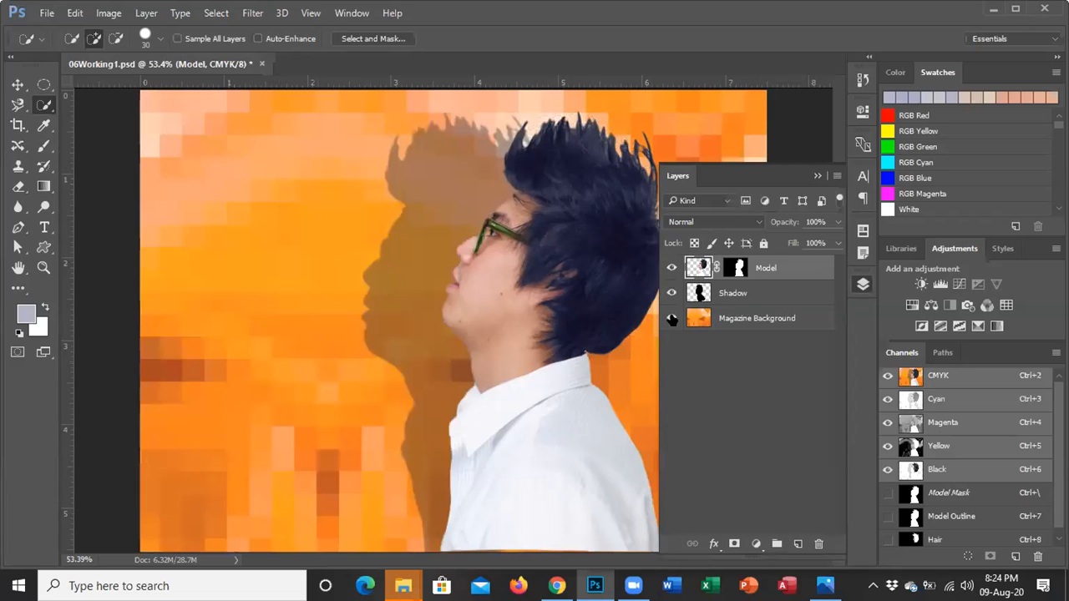
click(815, 176)
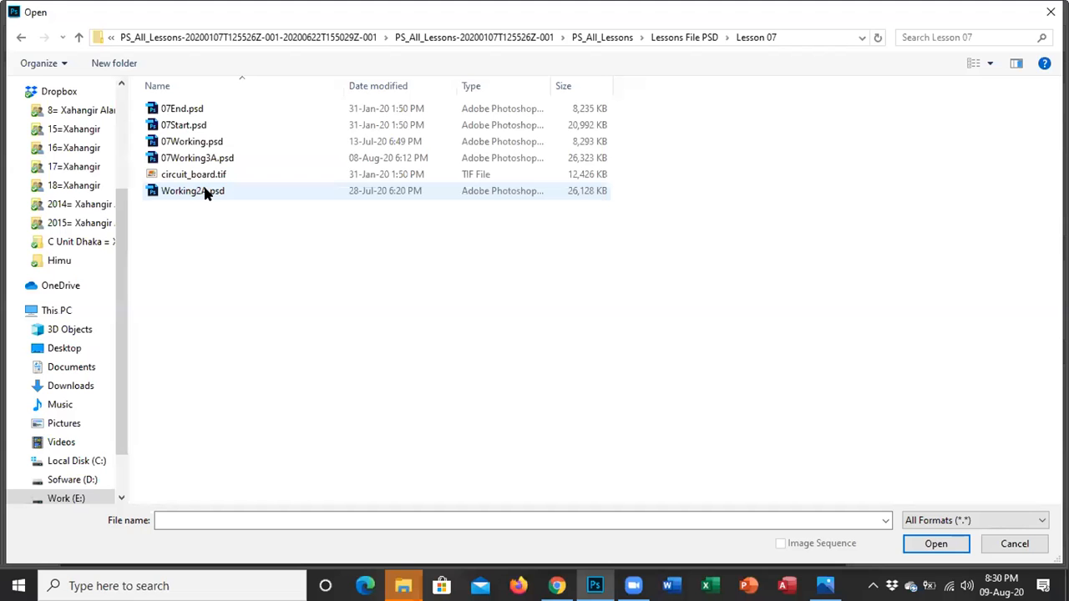
Step: Delete the files Working2A.psd and 07Working.psd from the Lesson 07 folder
click(244, 191)
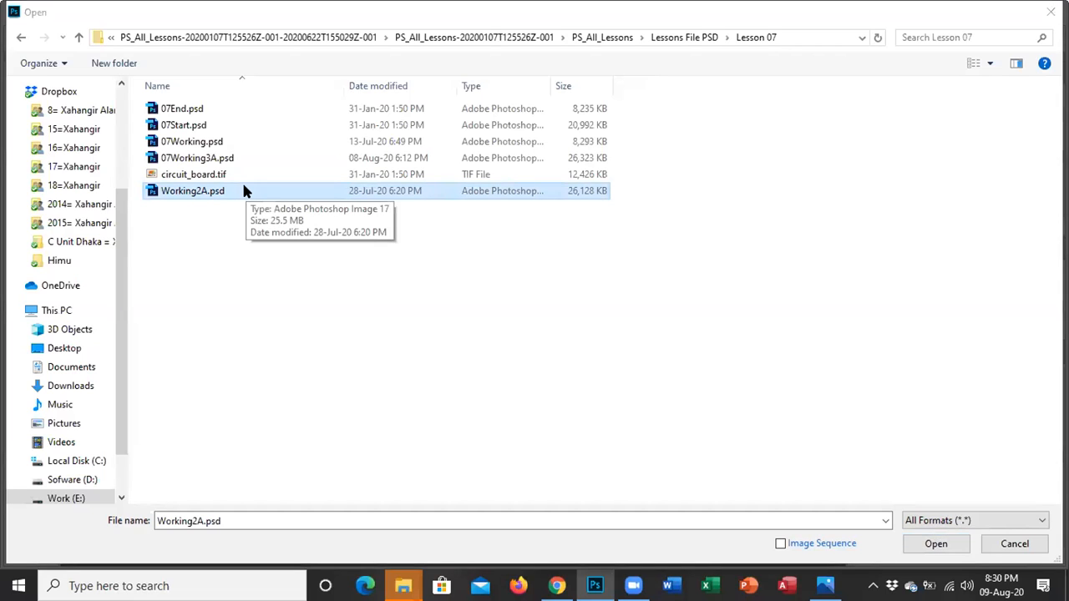
key(Return)
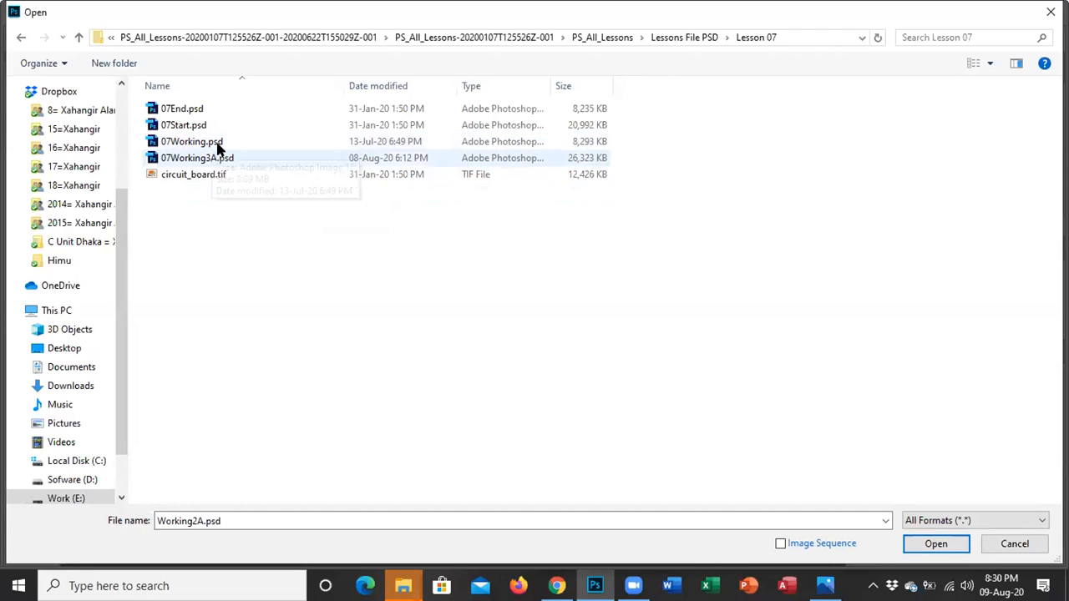
click(219, 146)
double_click(219, 146)
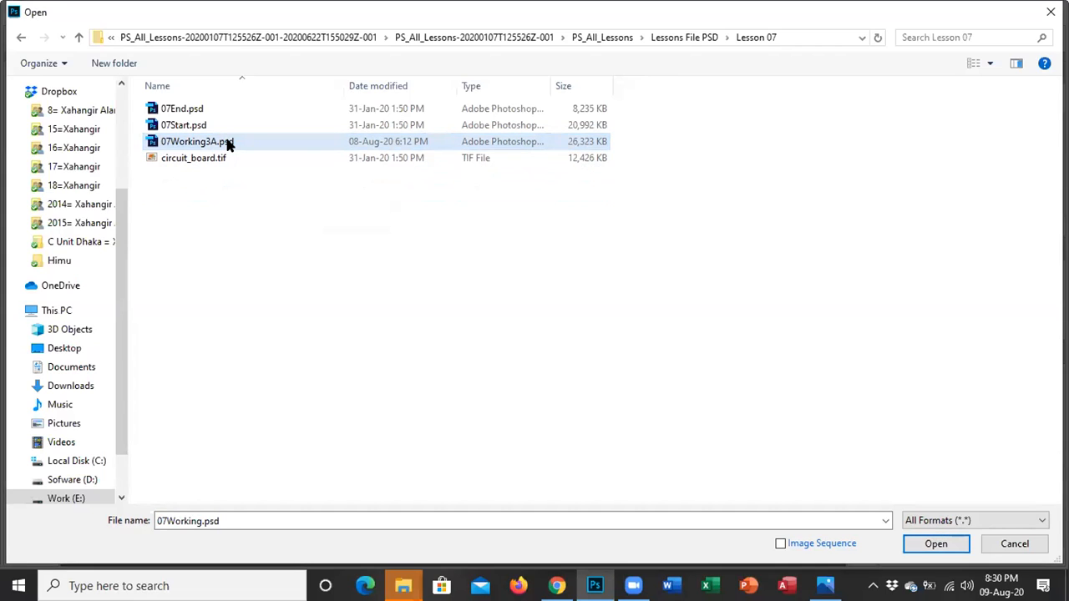
Step: Open 07Working3A.psd from the Lesson 07 folder to view it, and close it again
double_click(231, 144)
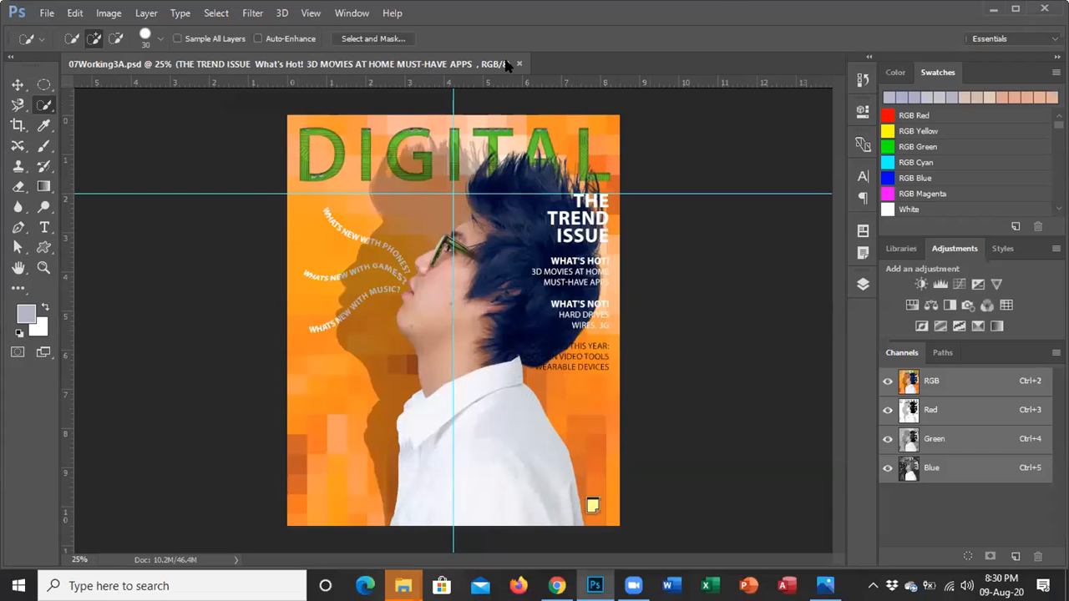
click(517, 64)
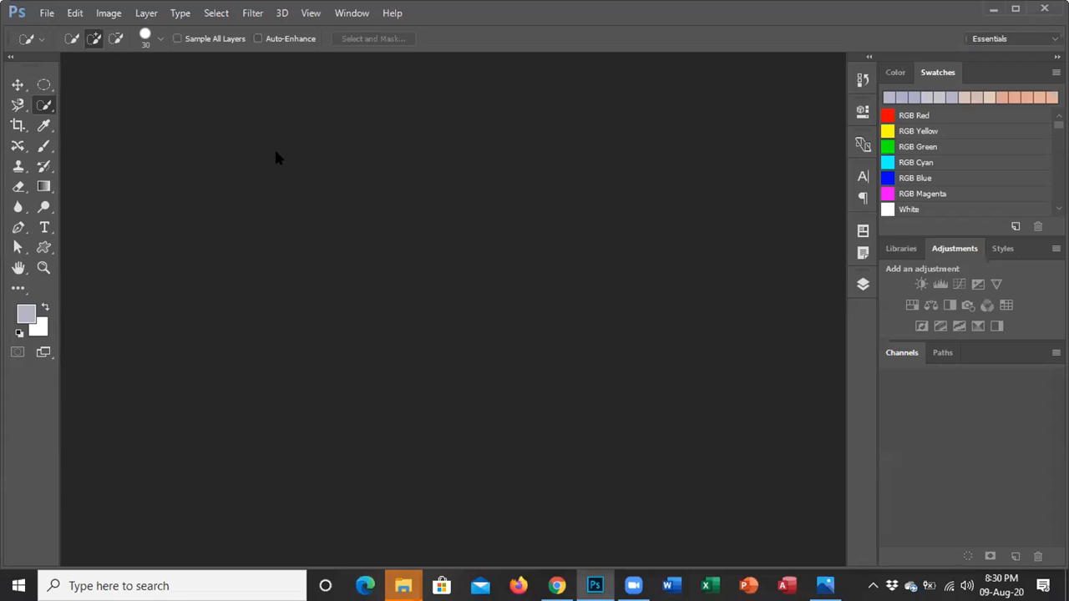
Step: Open 07End.psd and examine the finished magazine cover, including the VOL 9 tag beside the DIGITAL title
click(50, 10)
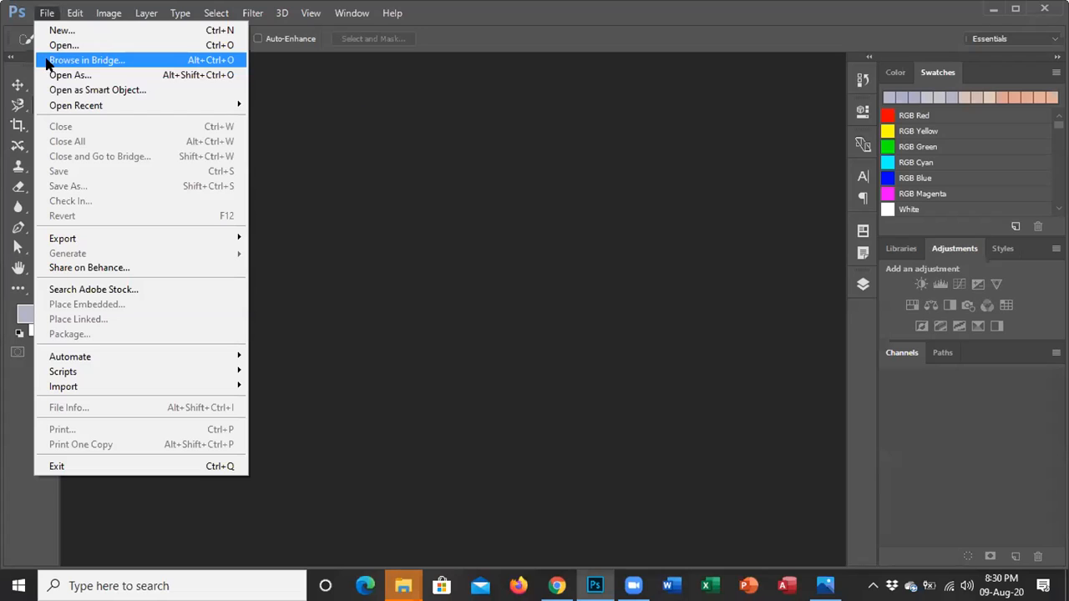
click(66, 47)
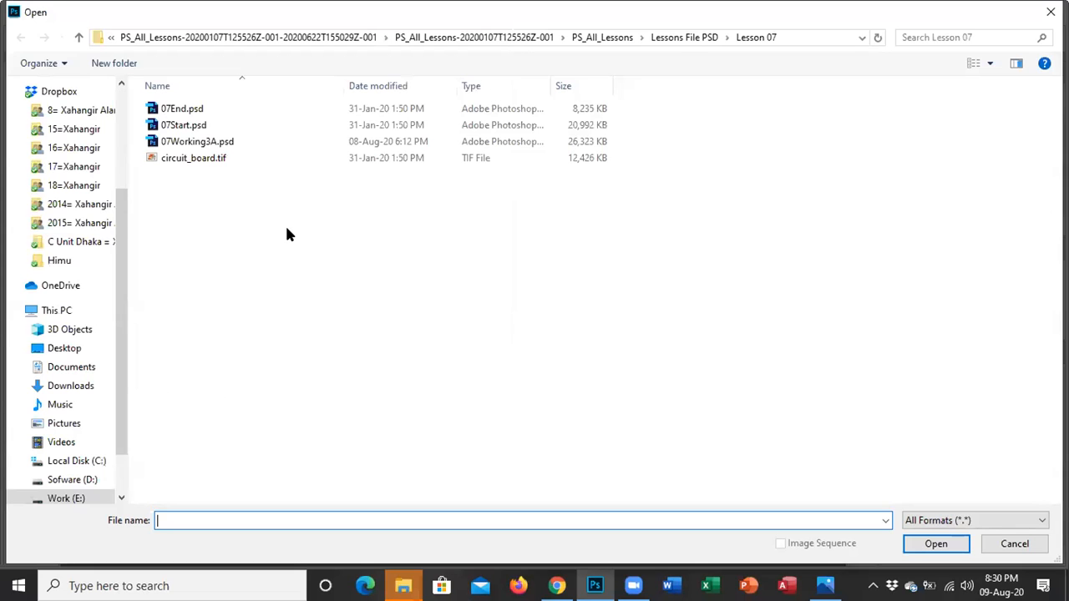
double_click(209, 115)
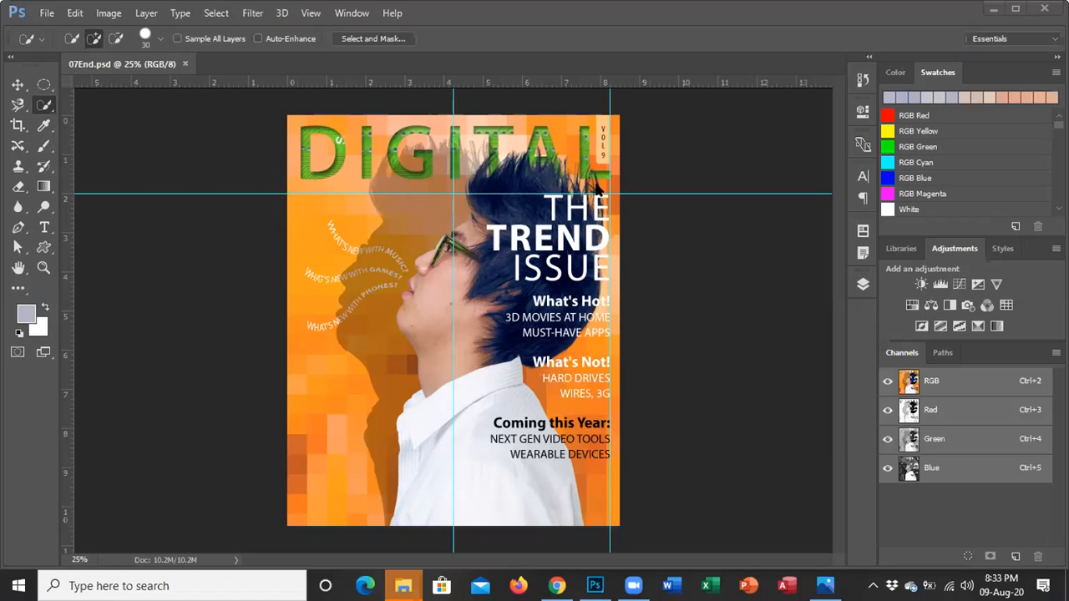
click(596, 154)
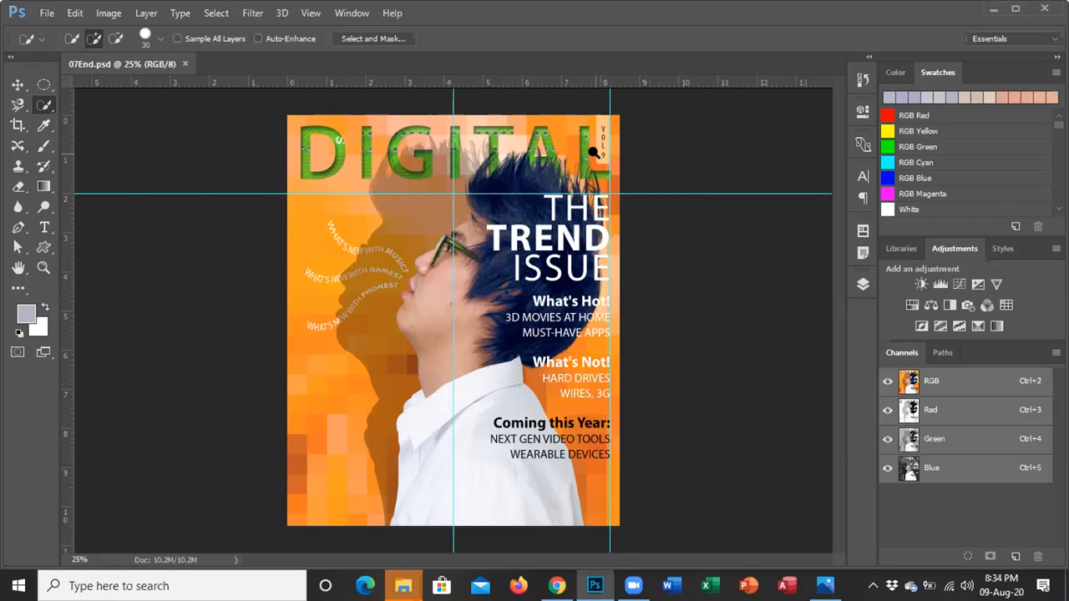
scroll(593, 153, up, 3)
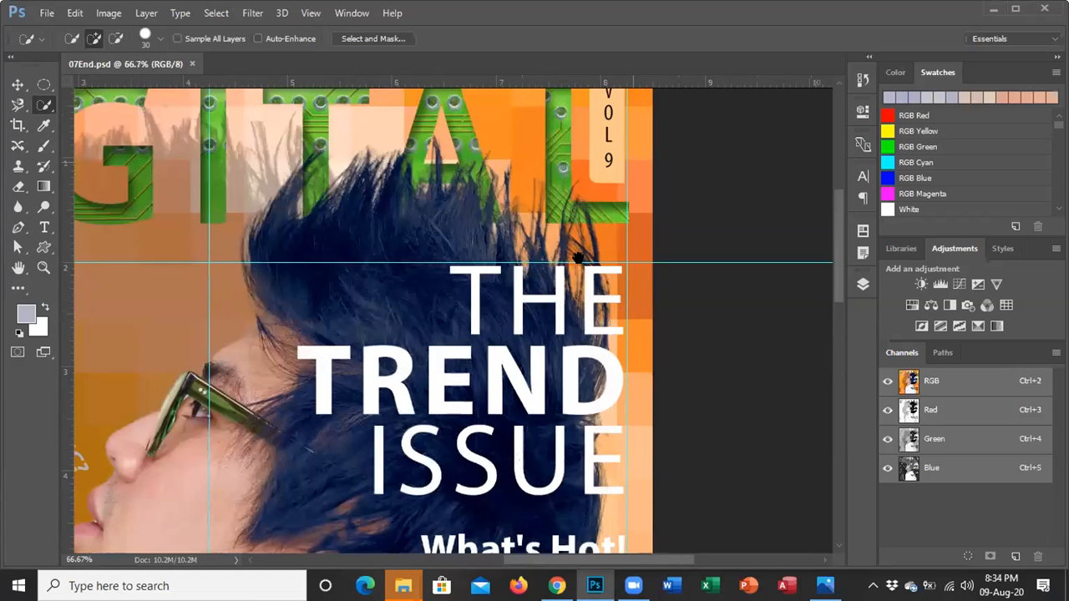
drag(612, 163, 578, 258)
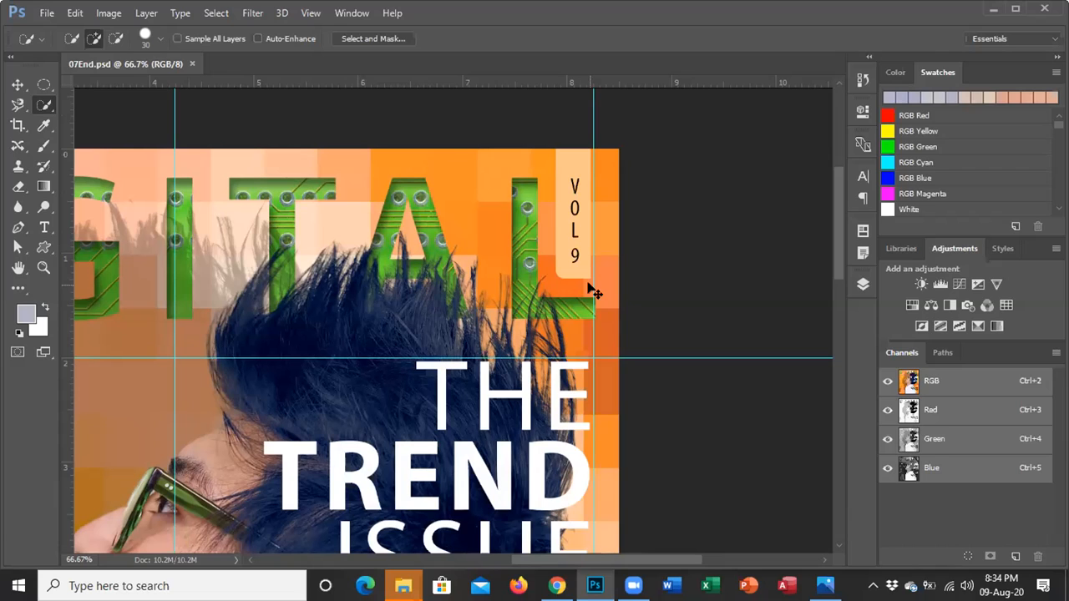
key(ctrl+0)
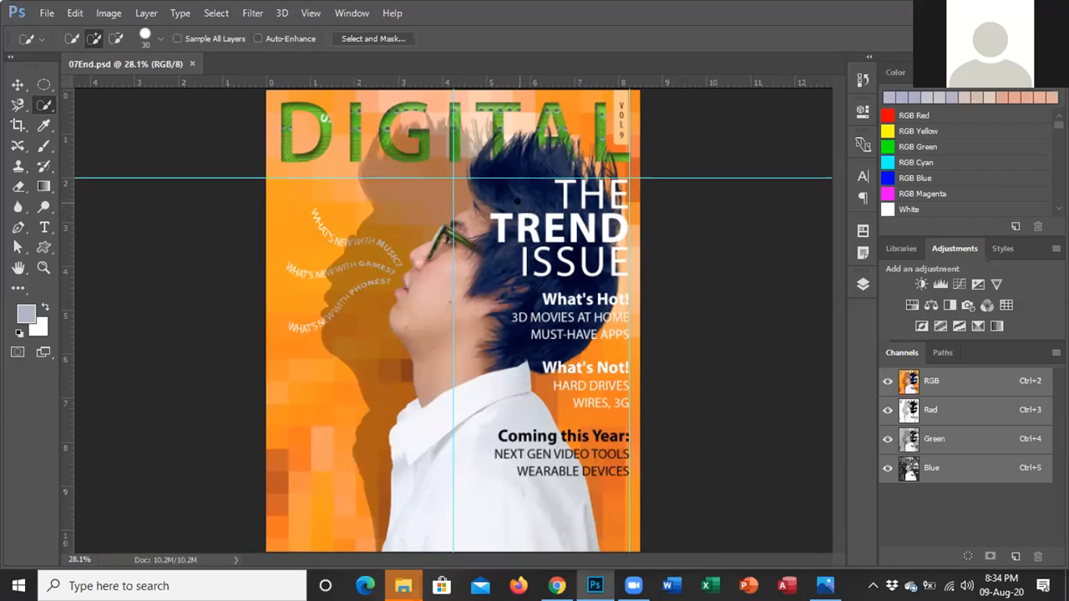
Step: Close 07End.psd and open 07Start.psd from the Lesson 07 folder
click(191, 63)
click(47, 12)
click(444, 298)
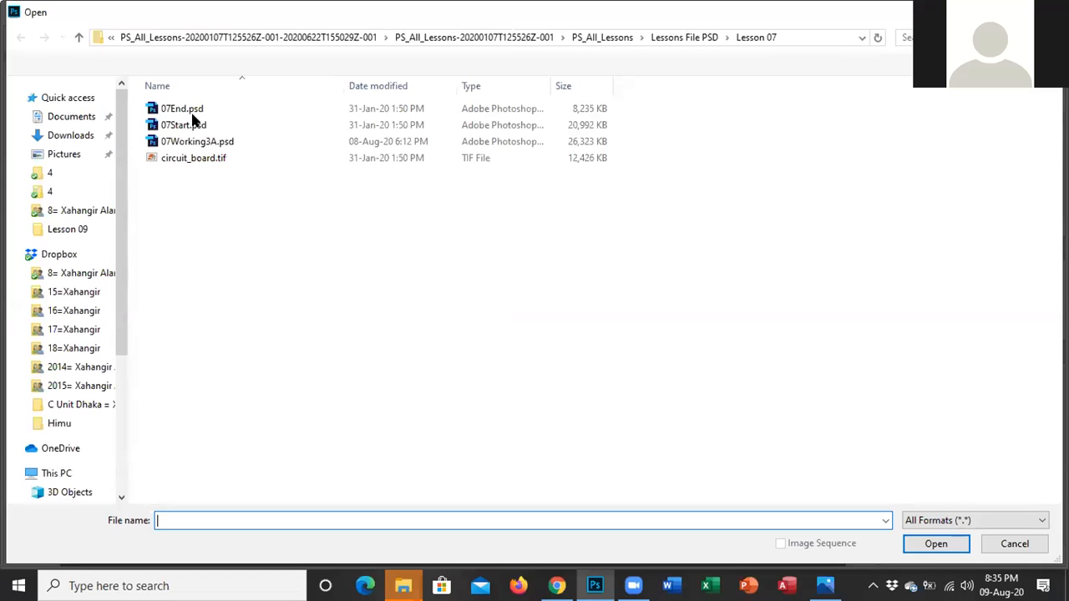
click(190, 123)
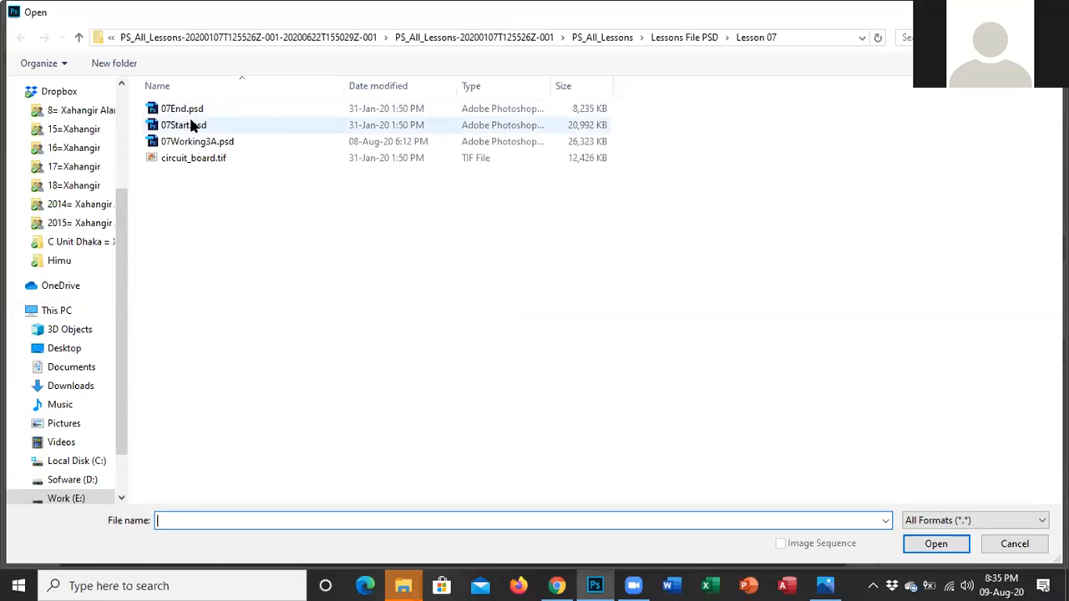
click(927, 544)
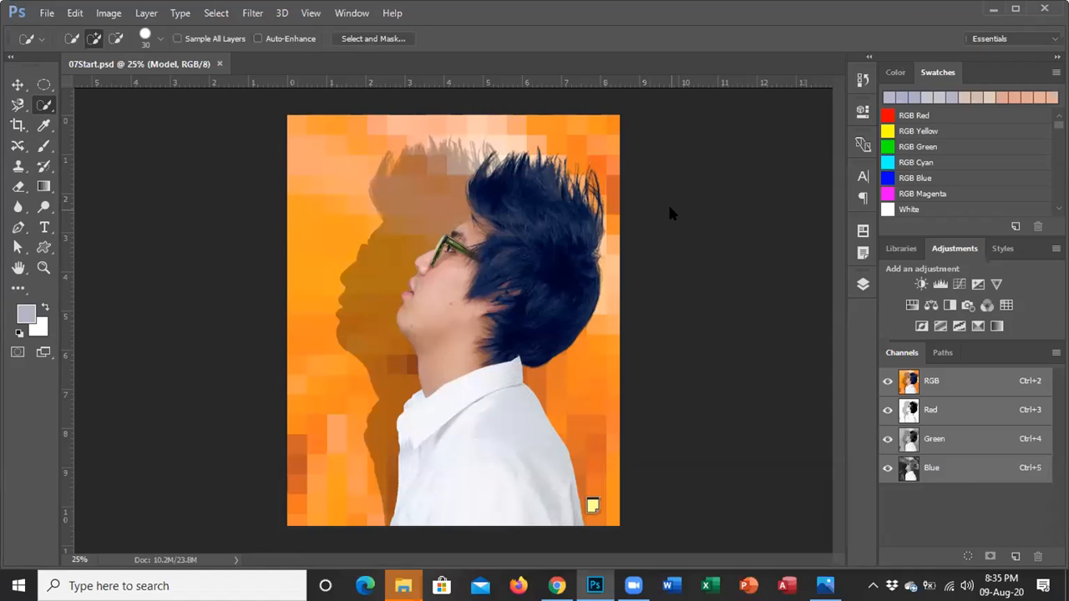
Step: Save the start file as Working.psd in the Lesson 07 folder with Maximize Compatibility enabled
key(ctrl+shift+s)
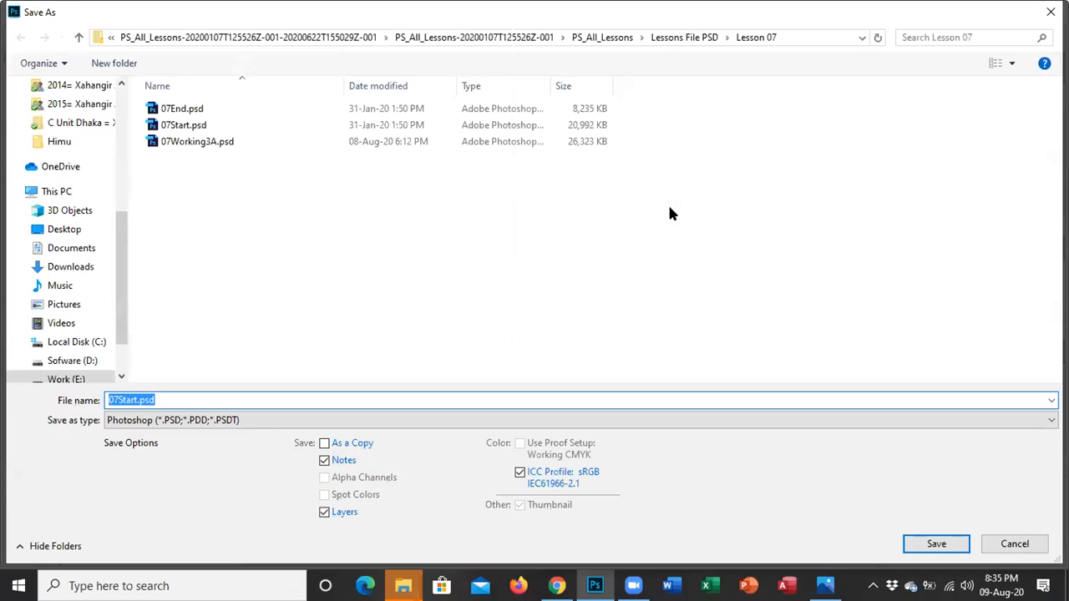
text(Worki)
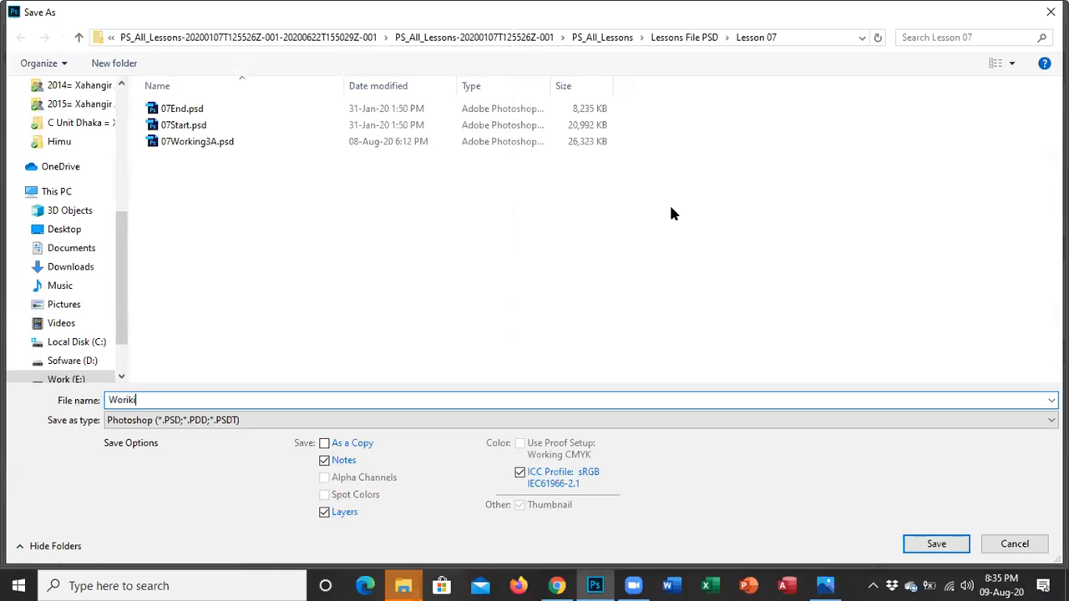
key(BackSpace)
key(BackSpace)
text(king)
key(Return)
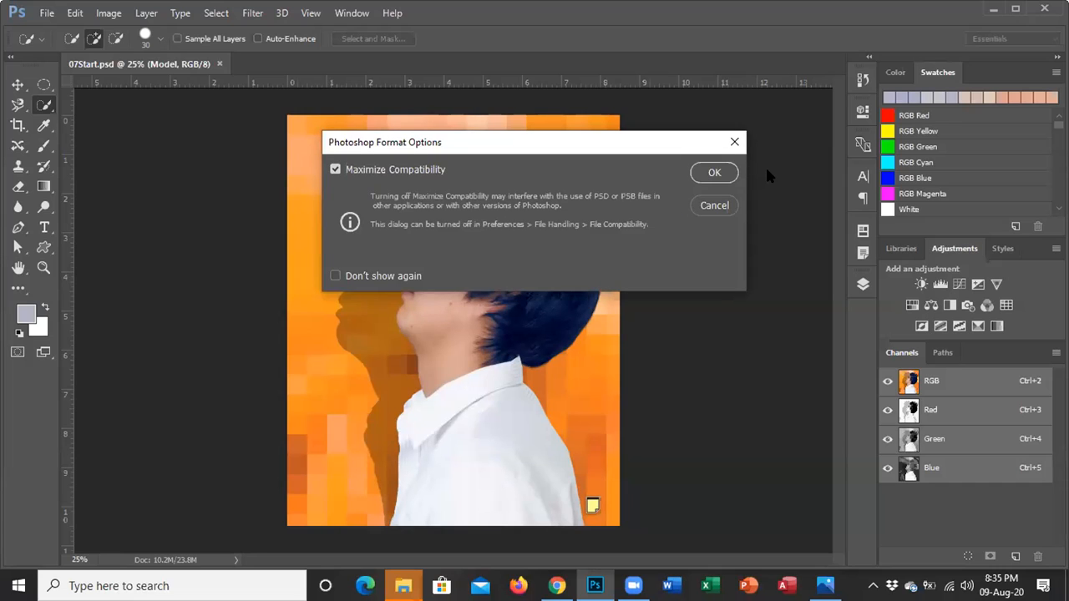
click(715, 173)
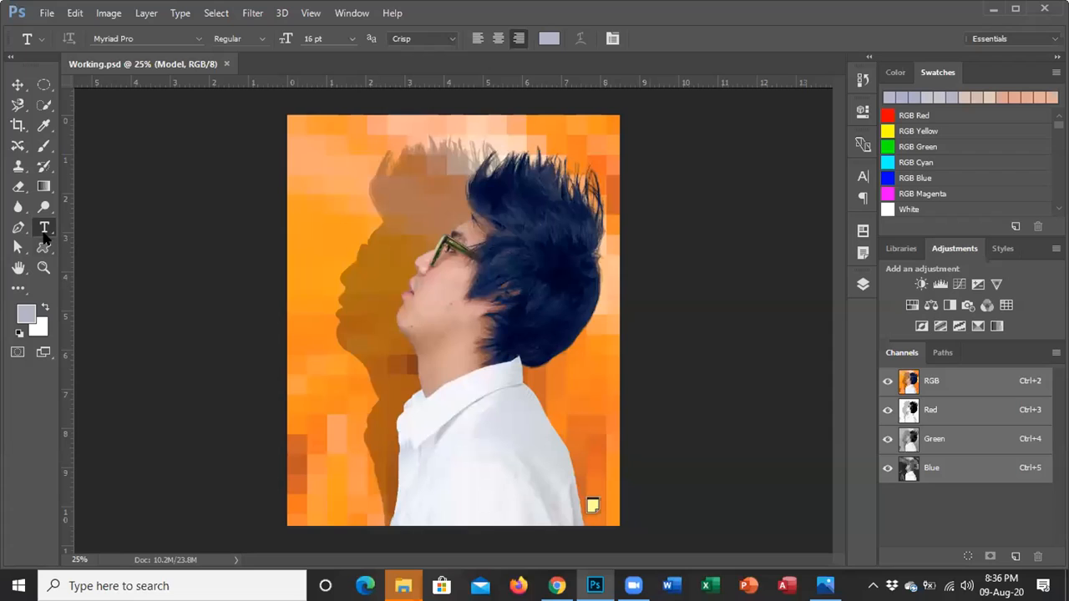
Step: Activate the Horizontal Type tool and set its text alignment to centered
right_click(45, 229)
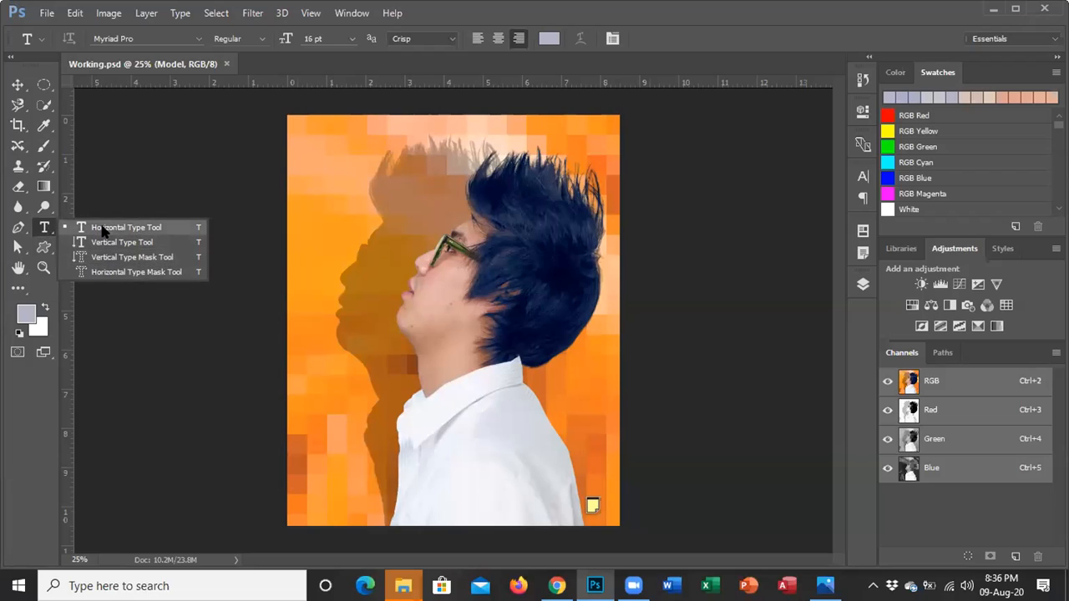
click(142, 228)
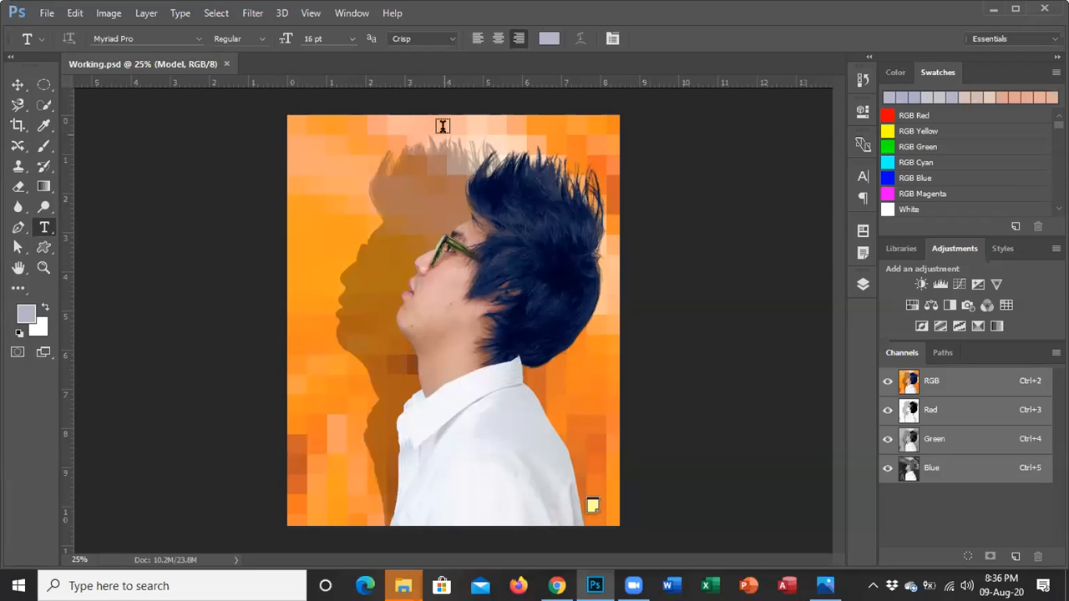
click(497, 42)
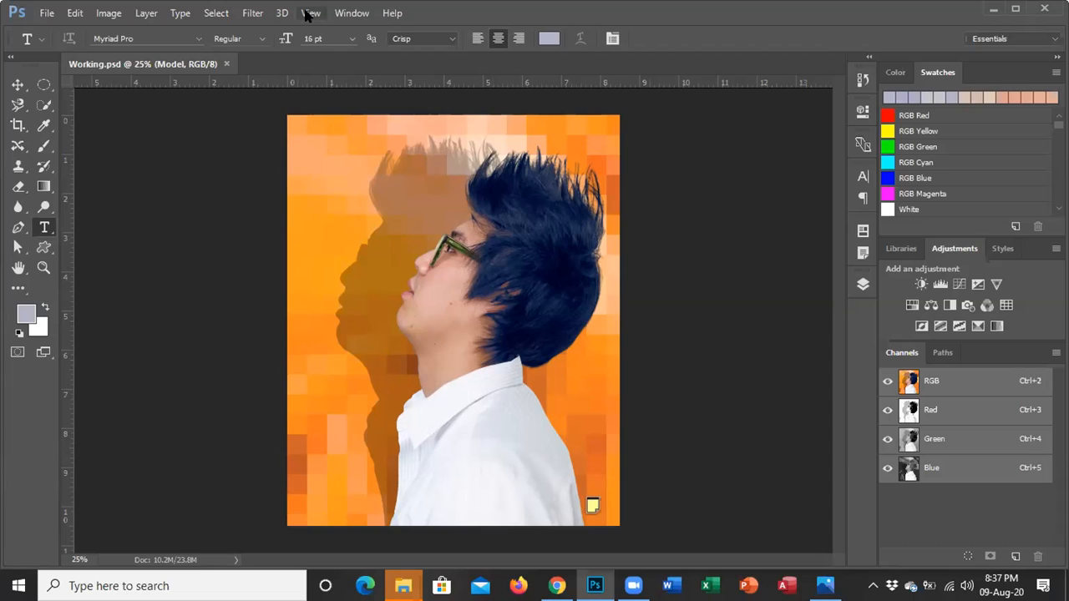
Step: Check the document's width and height in inches in the Image Size settings, leaving the image unchanged
click(107, 13)
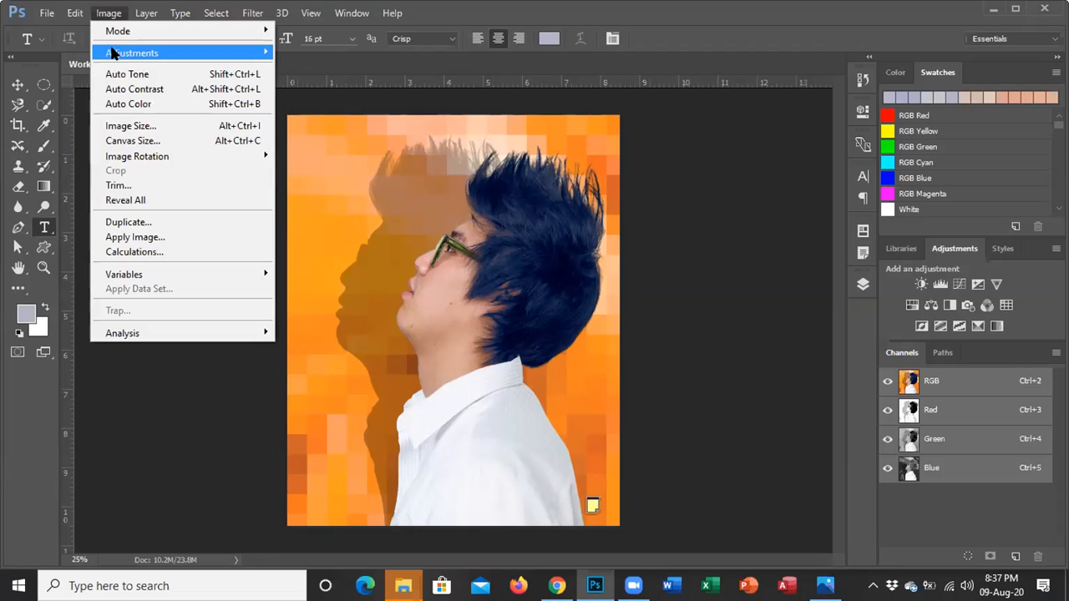
click(142, 126)
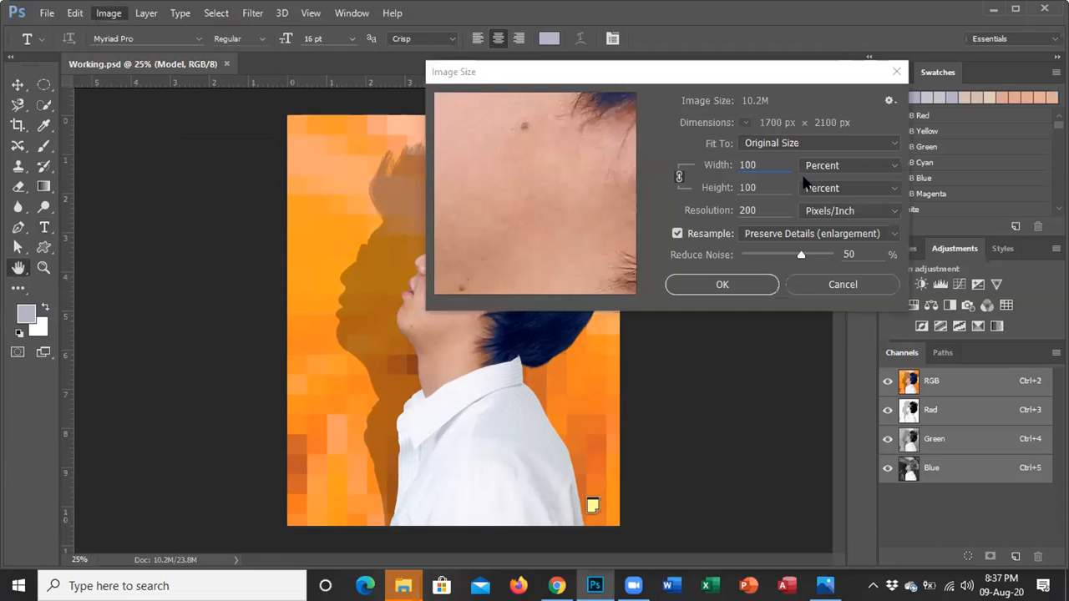
click(821, 165)
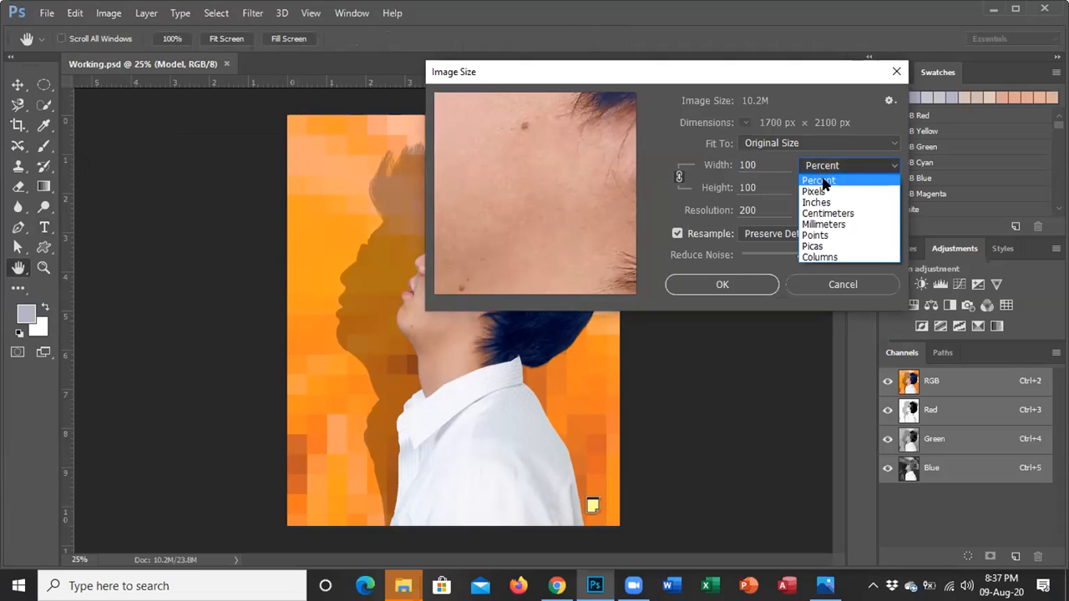
click(825, 203)
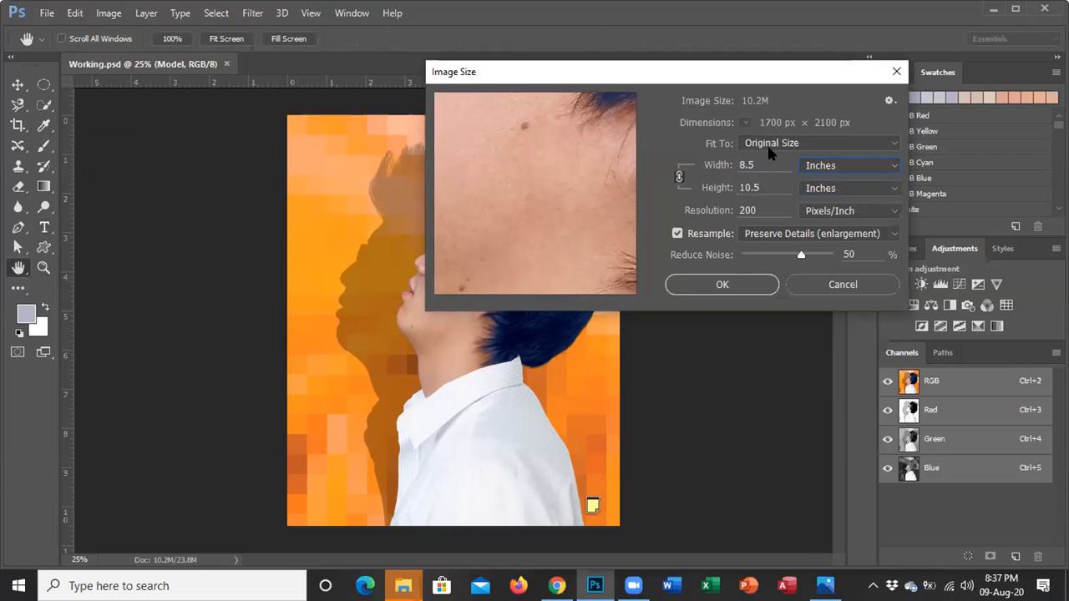
click(897, 74)
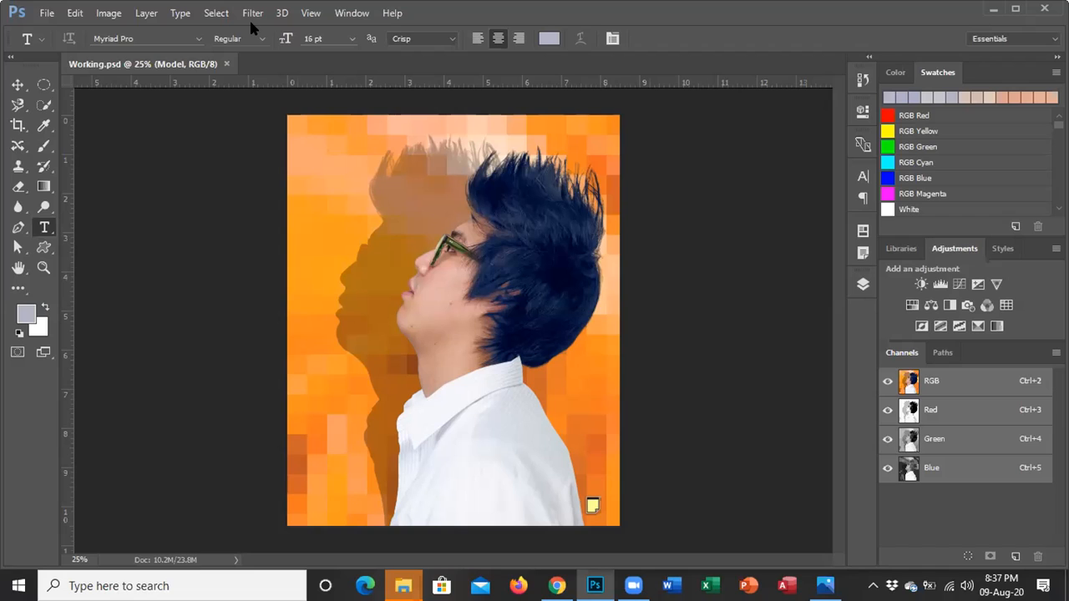
Step: Add a vertical guide at 4.25 in to mark the horizontal center of the cover
click(310, 12)
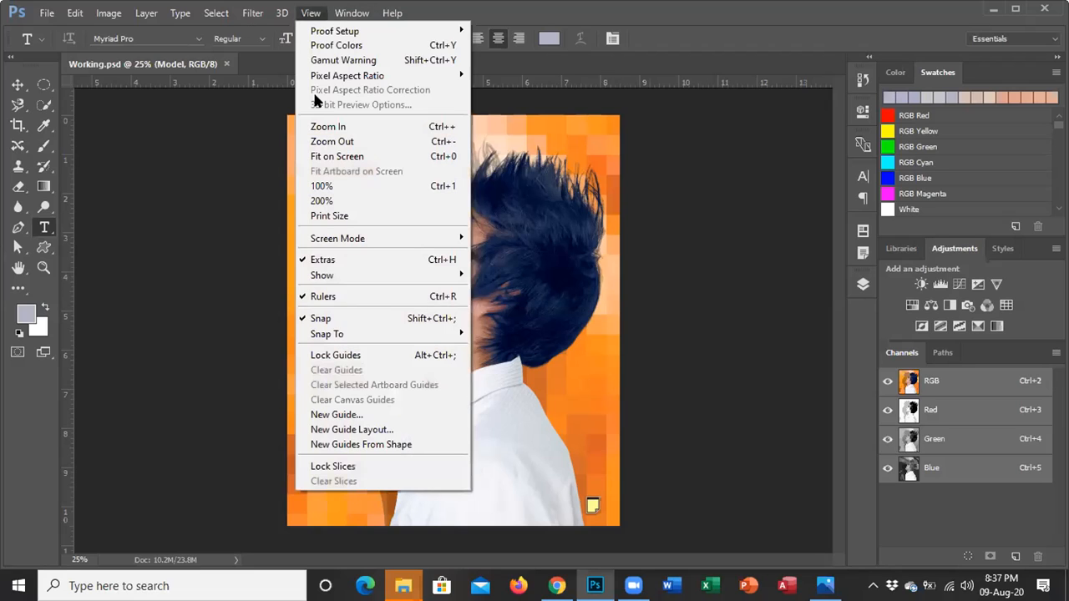
click(341, 415)
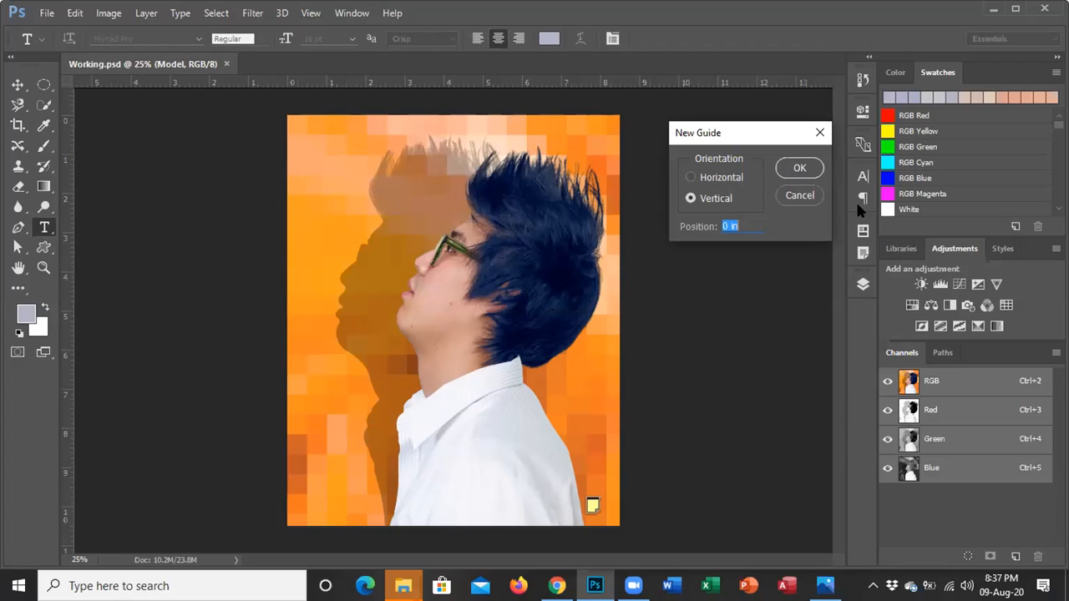
click(732, 226)
key(BackSpace)
text(4.25)
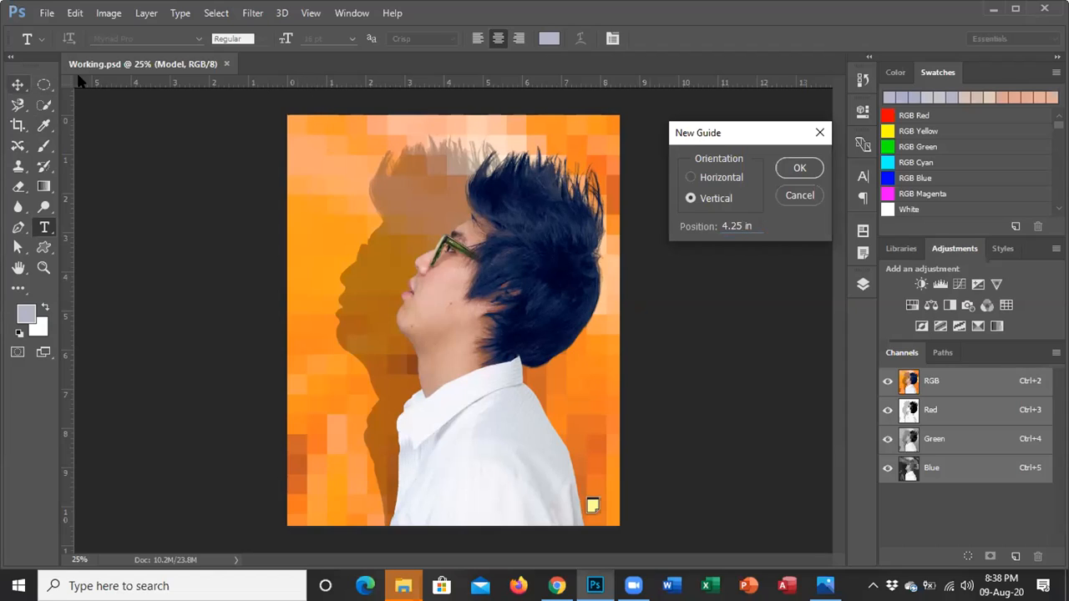
click(798, 169)
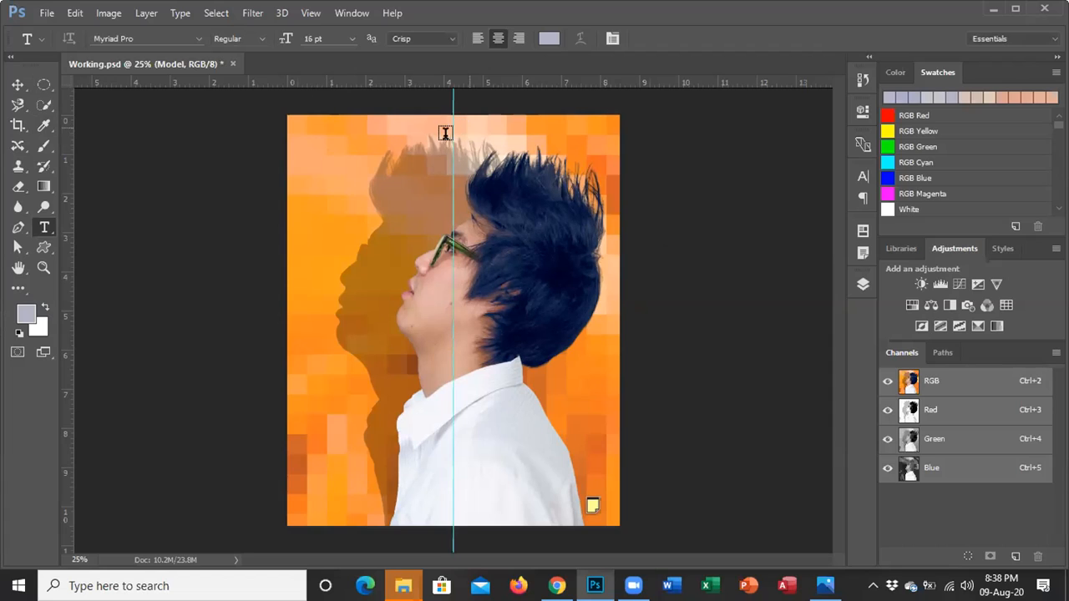
Step: Review the ruler's available measurement units and the color and line style preferences for guides
right_click(378, 84)
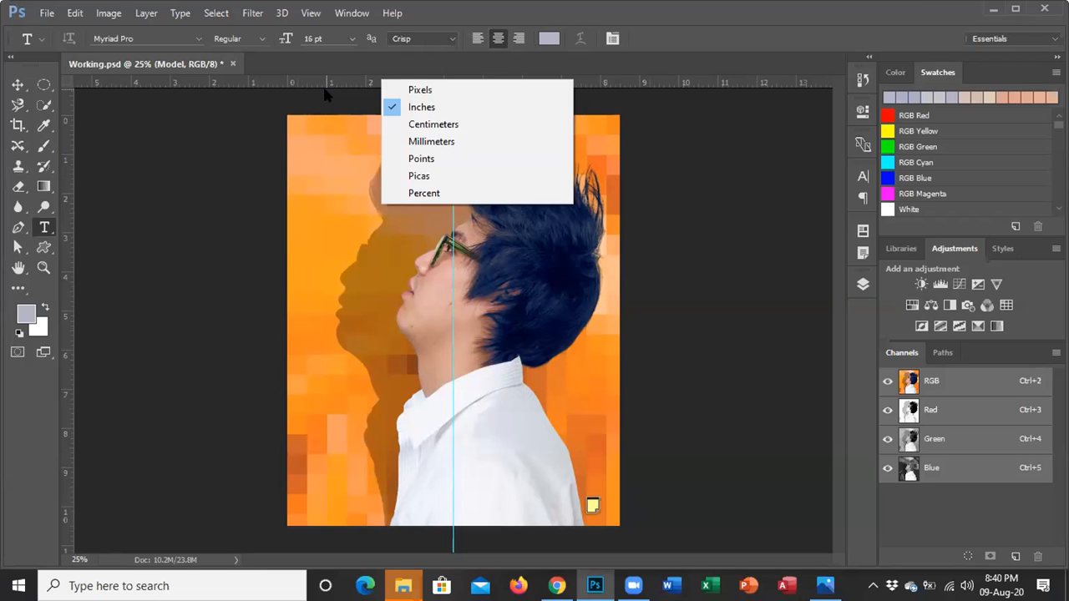
click(400, 60)
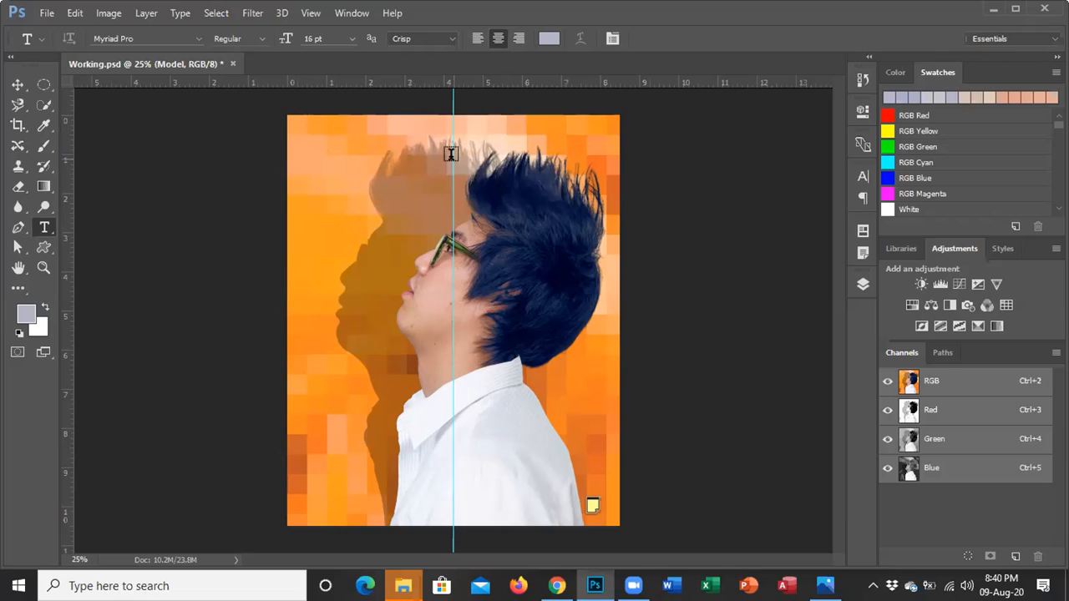
click(19, 85)
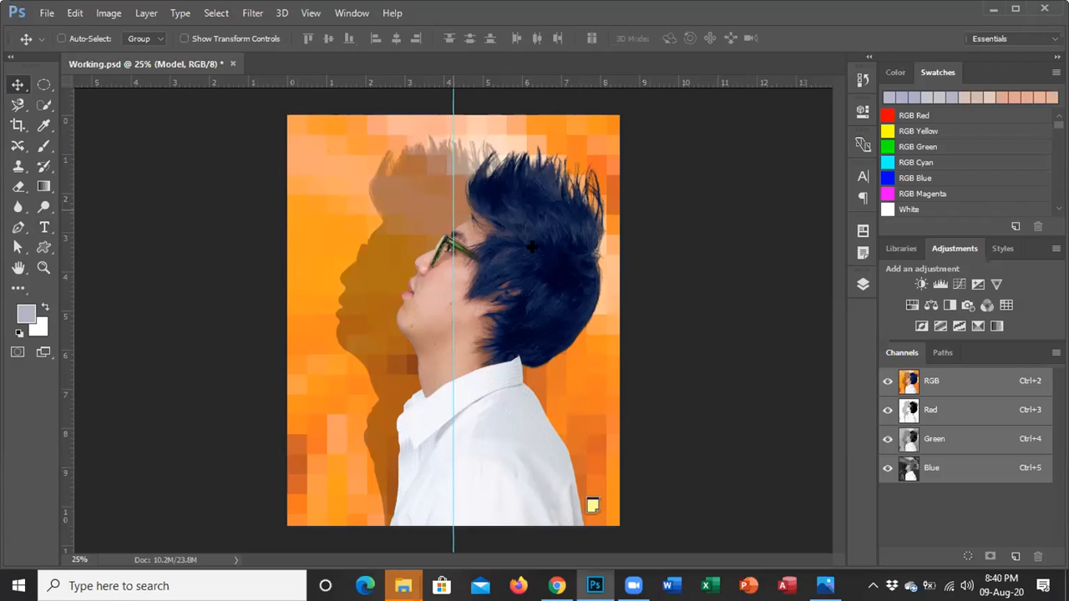
double_click(451, 200)
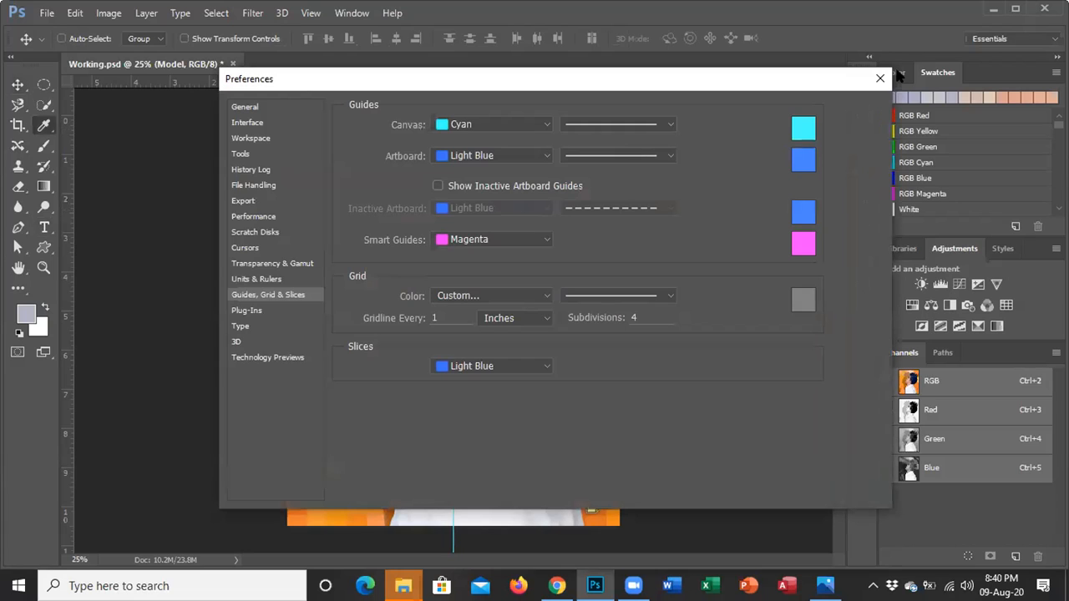
click(881, 79)
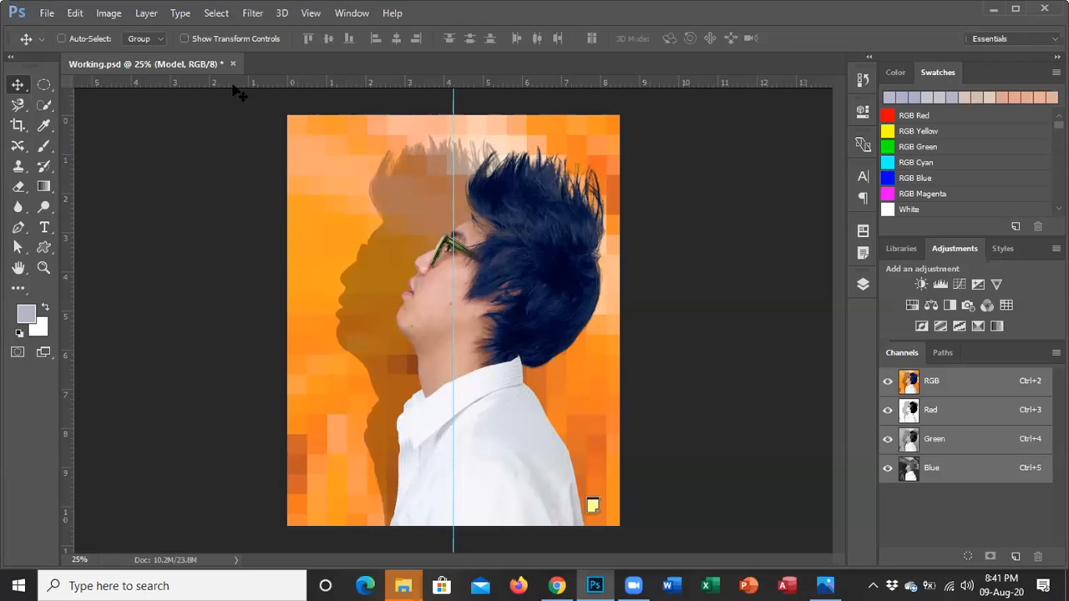
Step: Reactivate the Horizontal Type tool and set its font to Minion Pro Regular
click(45, 228)
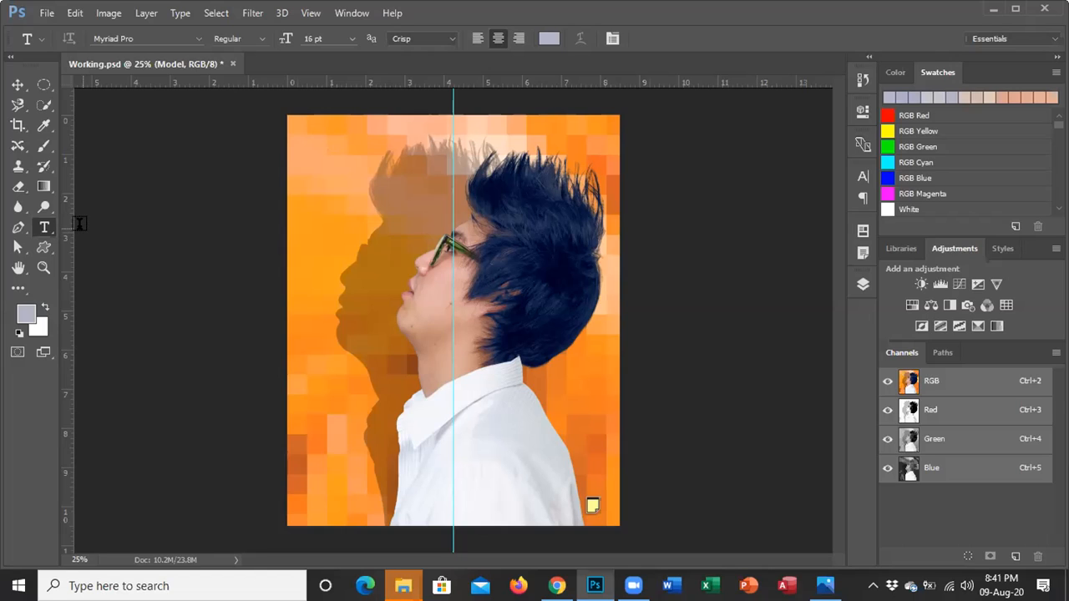
double_click(140, 38)
double_click(139, 38)
double_click(109, 38)
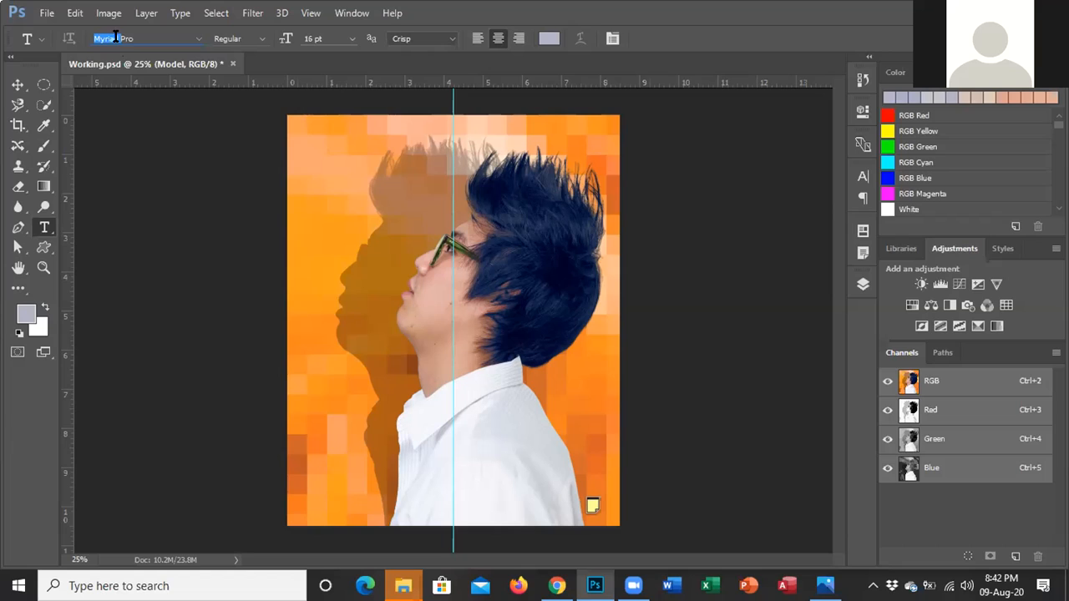
text(m)
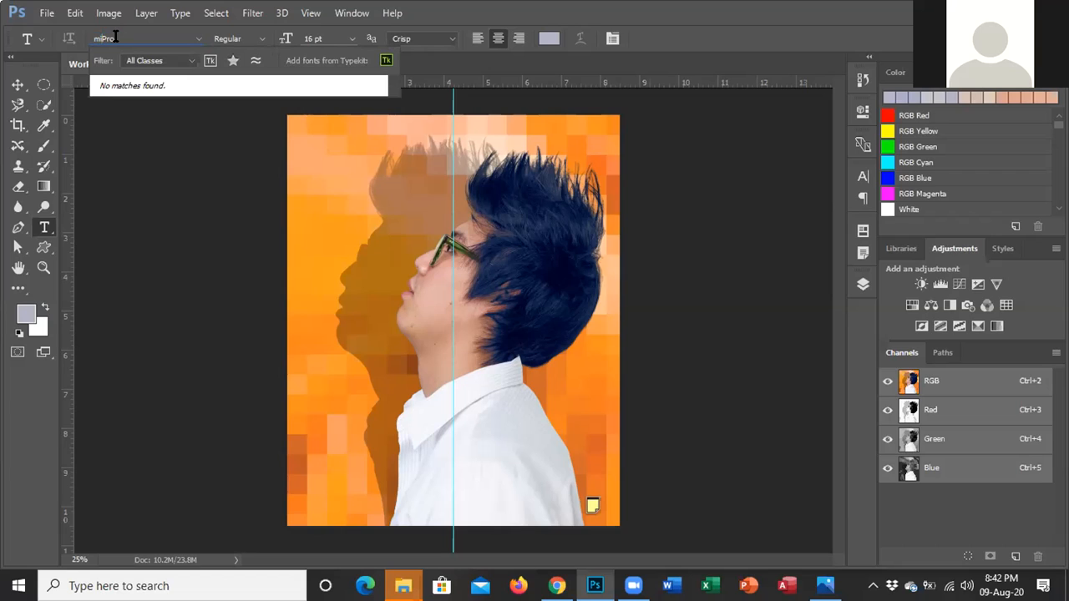
text(inion)
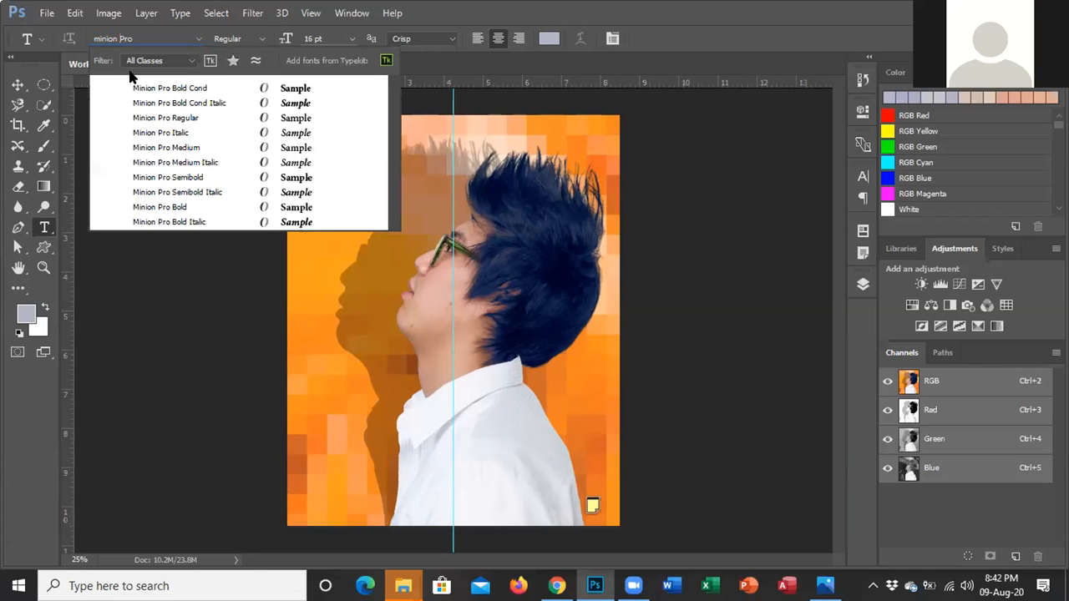
click(188, 118)
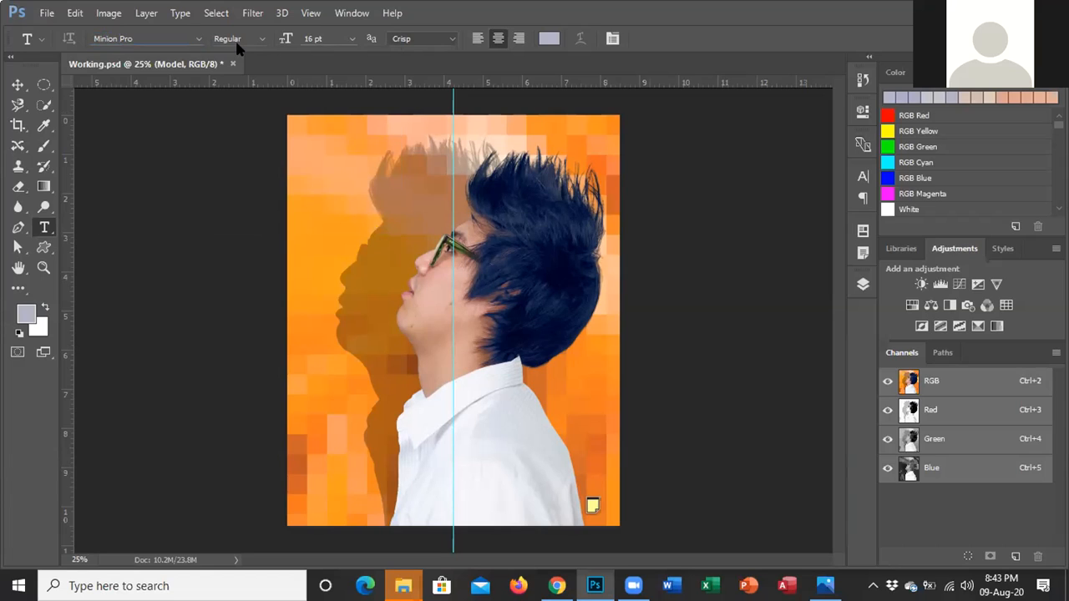
Step: Set the type size to 144 pt and the character tracking to 100
double_click(308, 39)
text(16)
text(44)
click(181, 14)
mouse_move(239, 52)
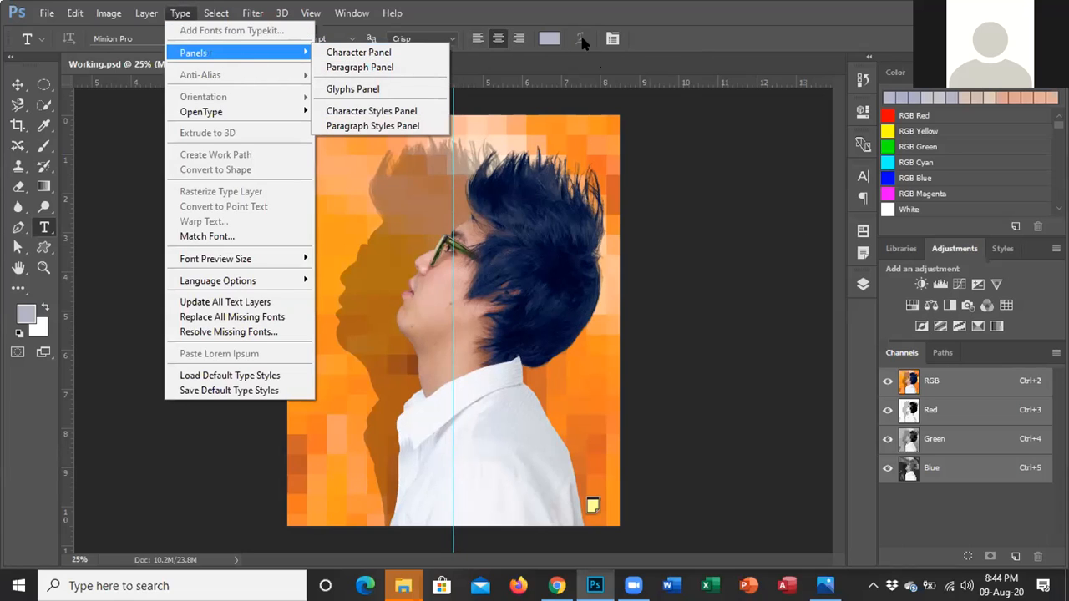
click(613, 38)
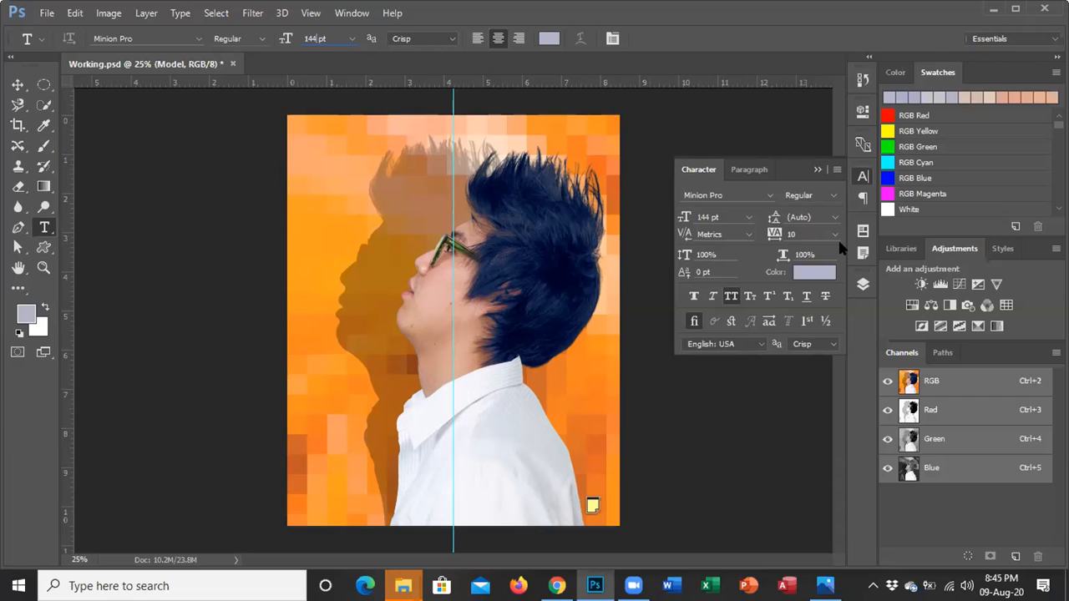
text(0)
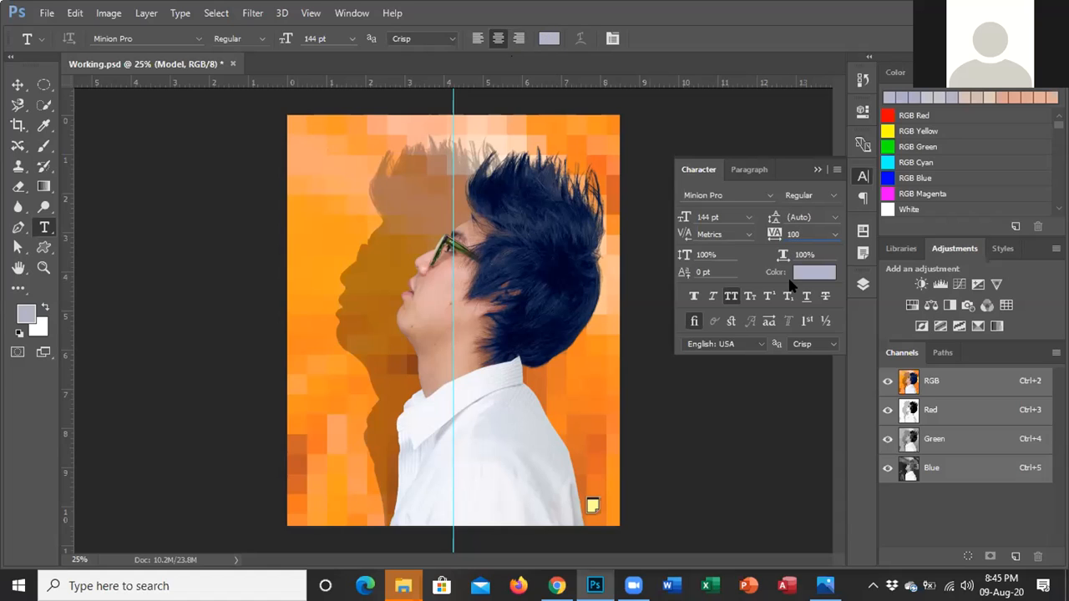
Step: Set the text color to black with the hex value 000
click(815, 273)
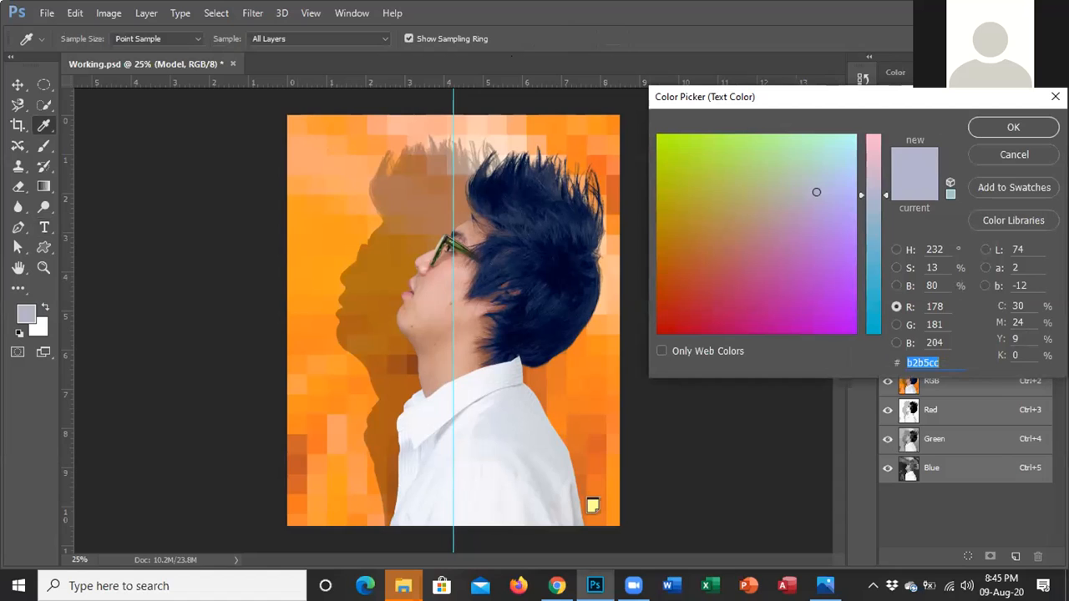
text(000)
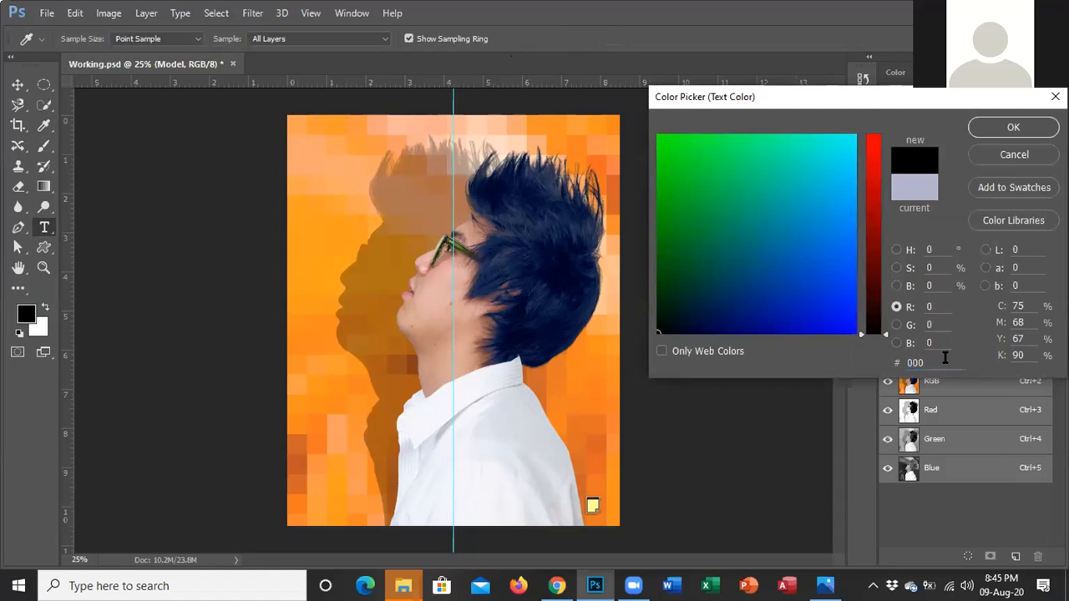
key(Return)
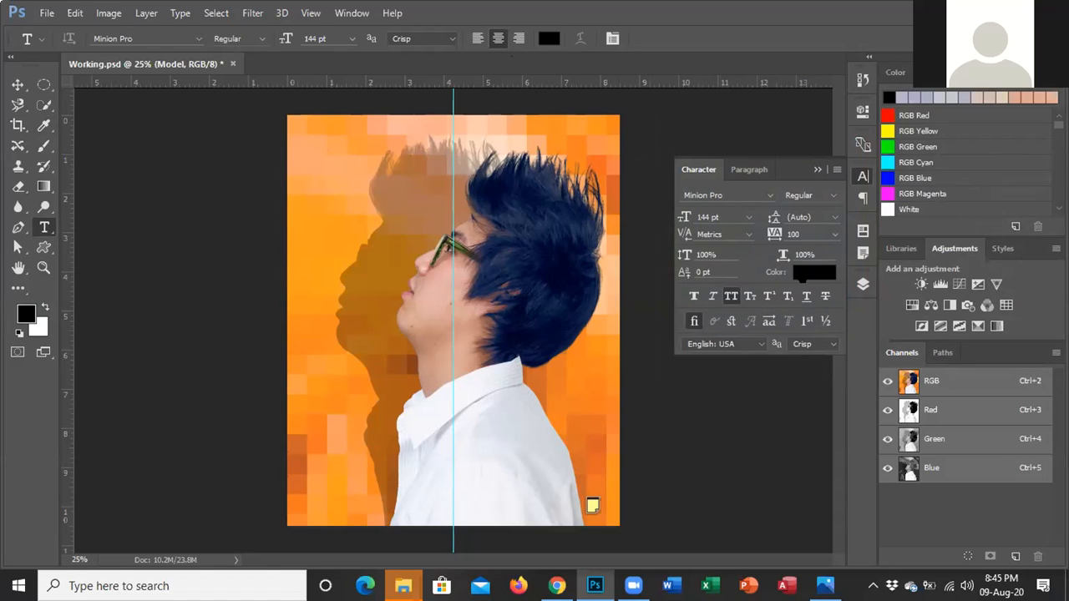
click(731, 296)
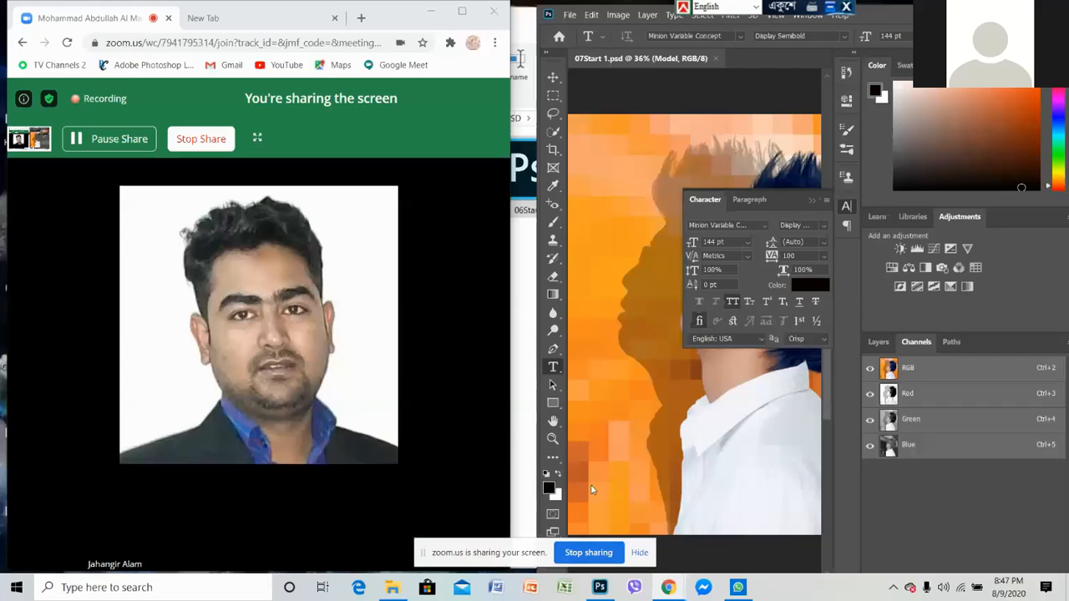
Step: Search the font list for Minion Pro
click(741, 38)
scroll(768, 192, down, 1)
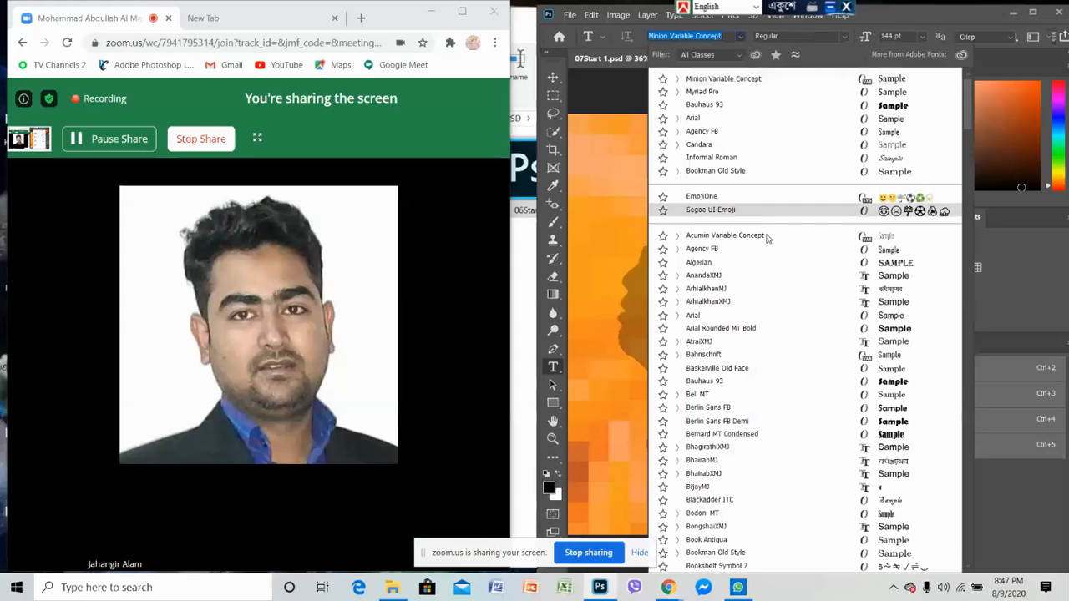
scroll(769, 293, up, 1)
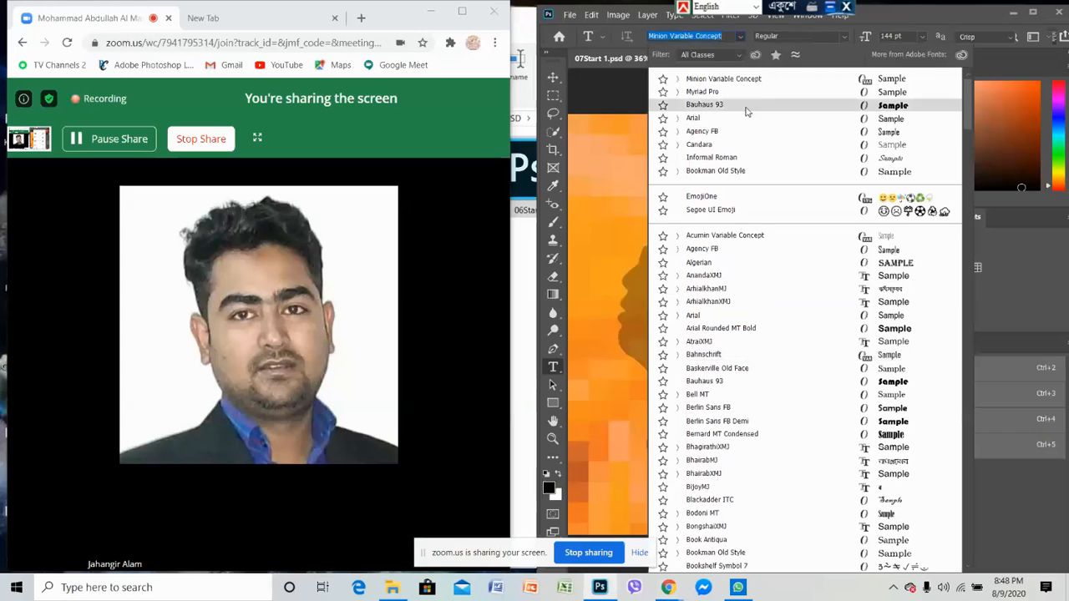
click(729, 38)
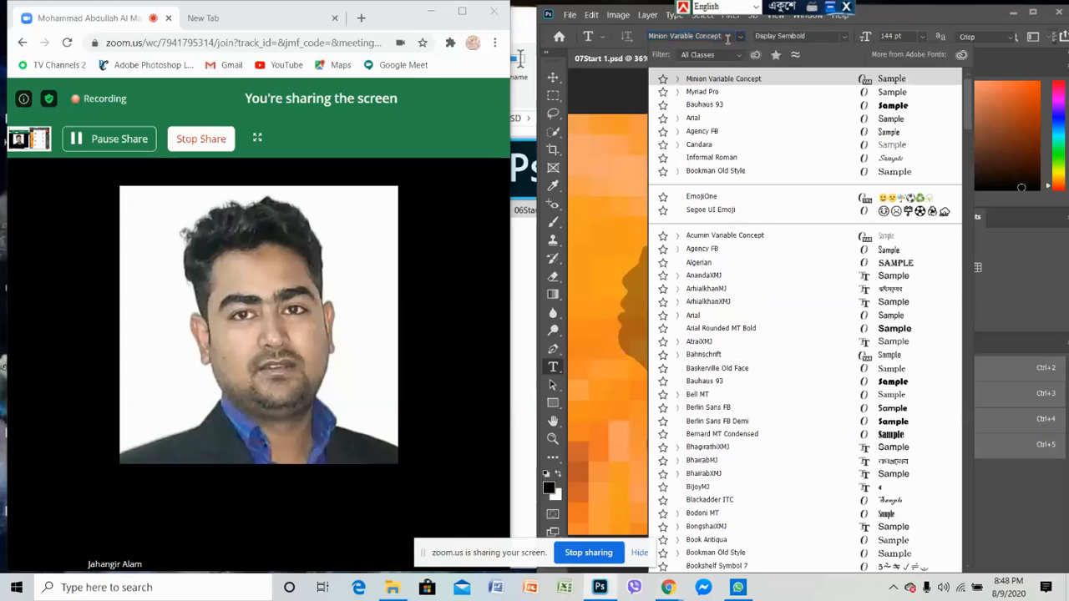
key(BackSpace)
key(BackSpace)
key(BackSpace)
key(BackSpace)
key(BackSpace)
key(BackSpace)
key(BackSpace)
key(BackSpace)
key(BackSpace)
key(BackSpace)
key(BackSpace)
key(BackSpace)
key(BackSpace)
key(BackSpace)
key(BackSpace)
key(BackSpace)
key(BackSpace)
key(BackSpace)
key(BackSpace)
key(BackSpace)
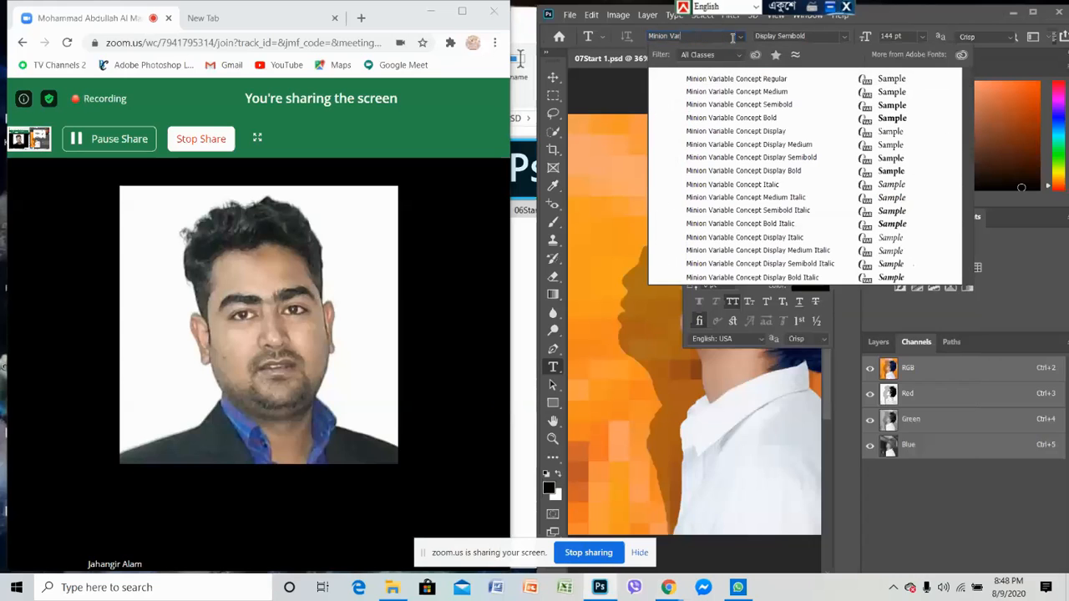
text(mi)
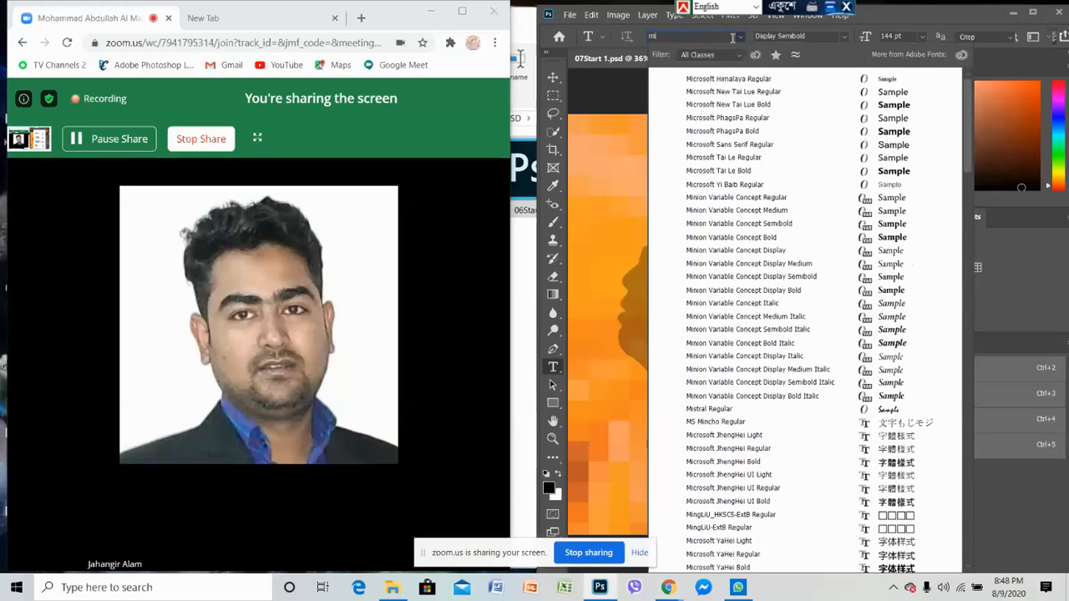
text(nion)
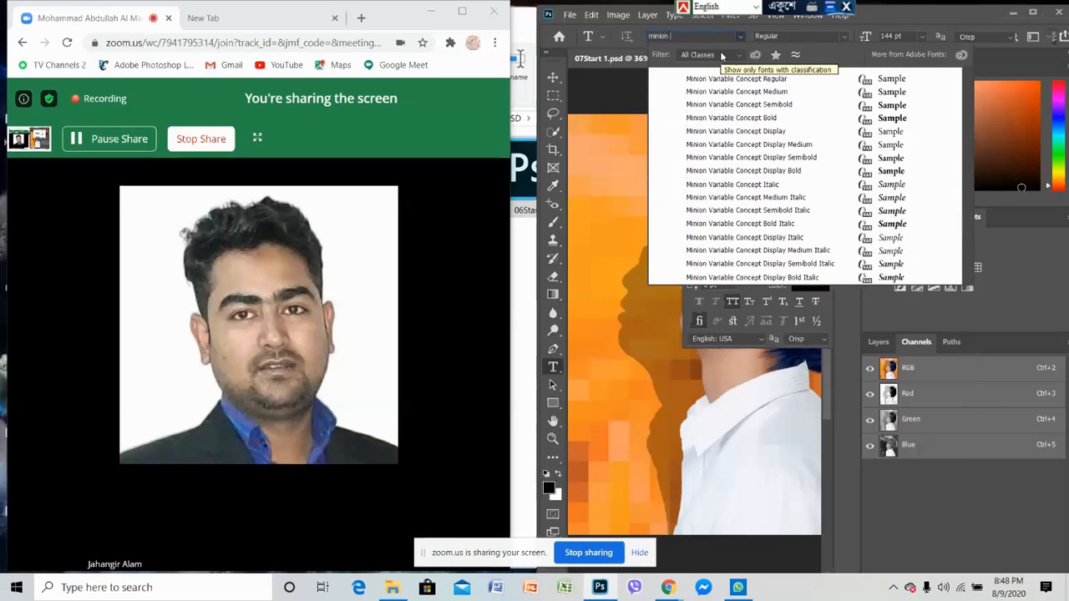
text(pro)
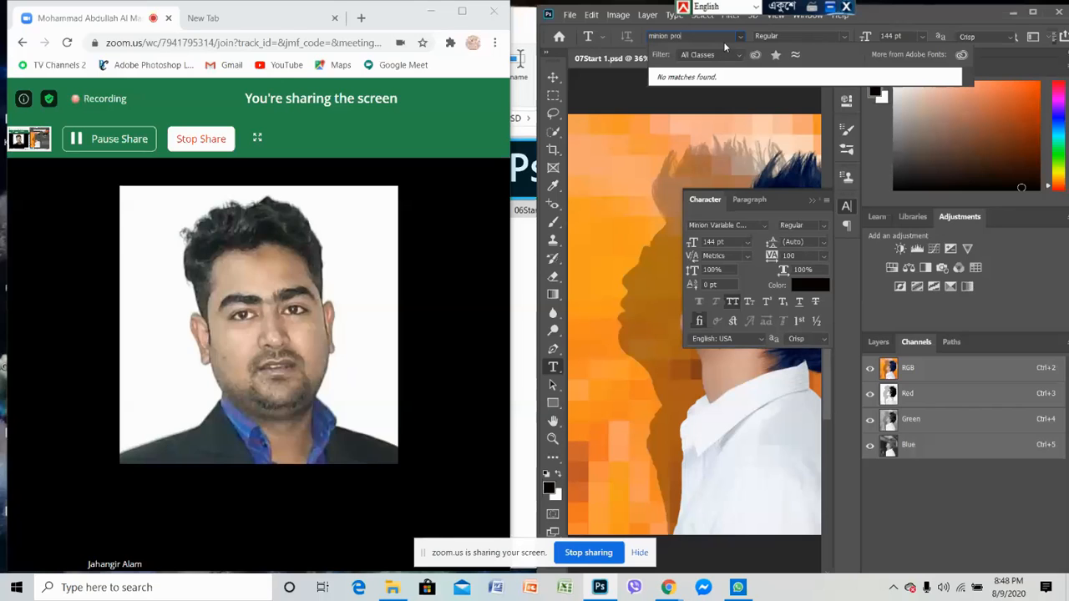
Step: Search the font list for Myriad and set the type font to Myriad Pro Regular
click(740, 38)
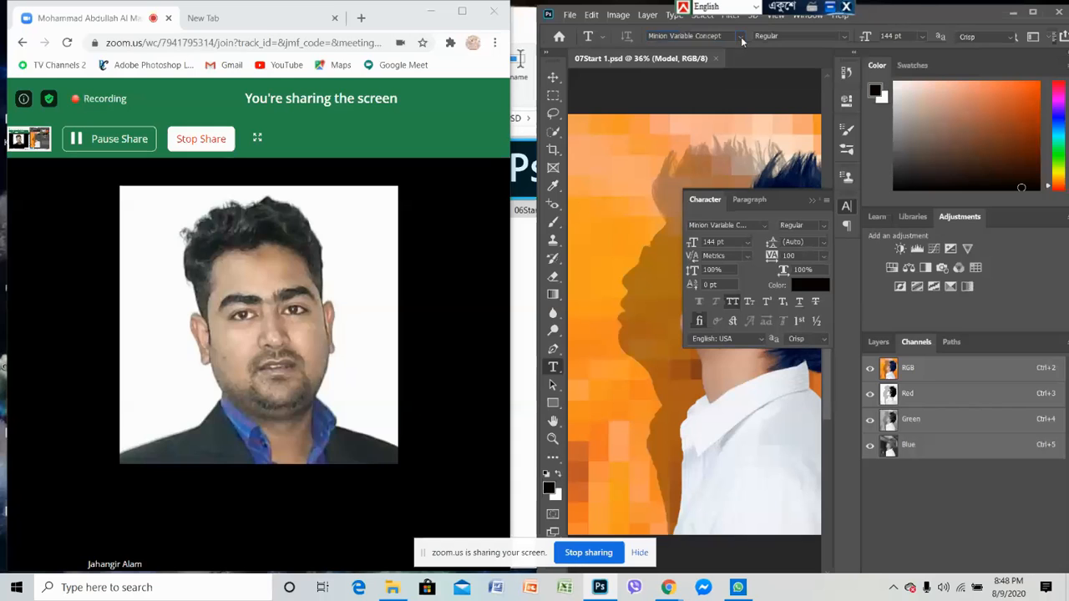
click(741, 37)
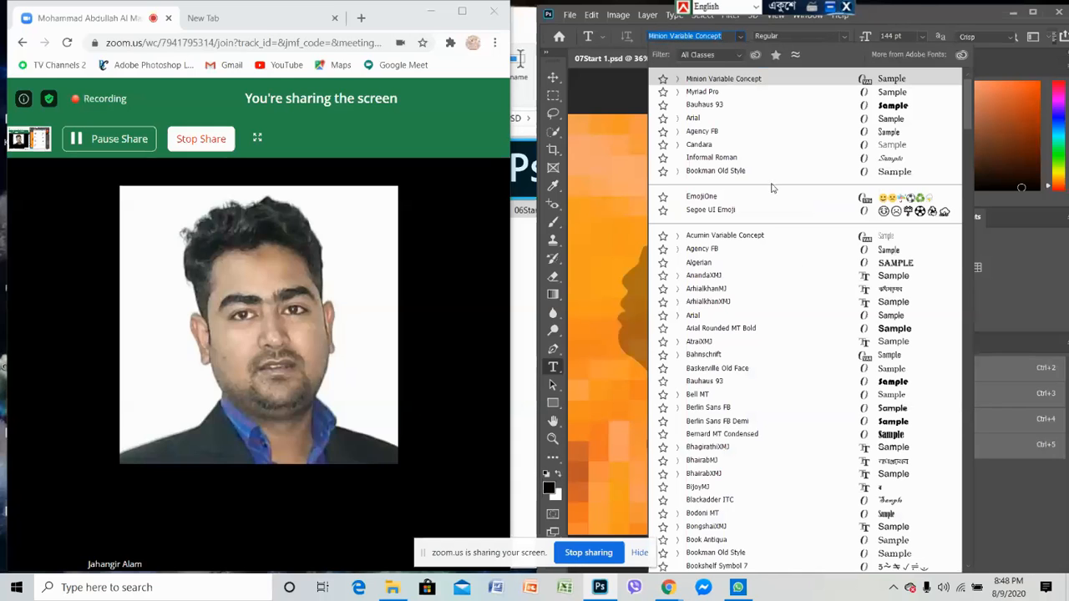
click(722, 36)
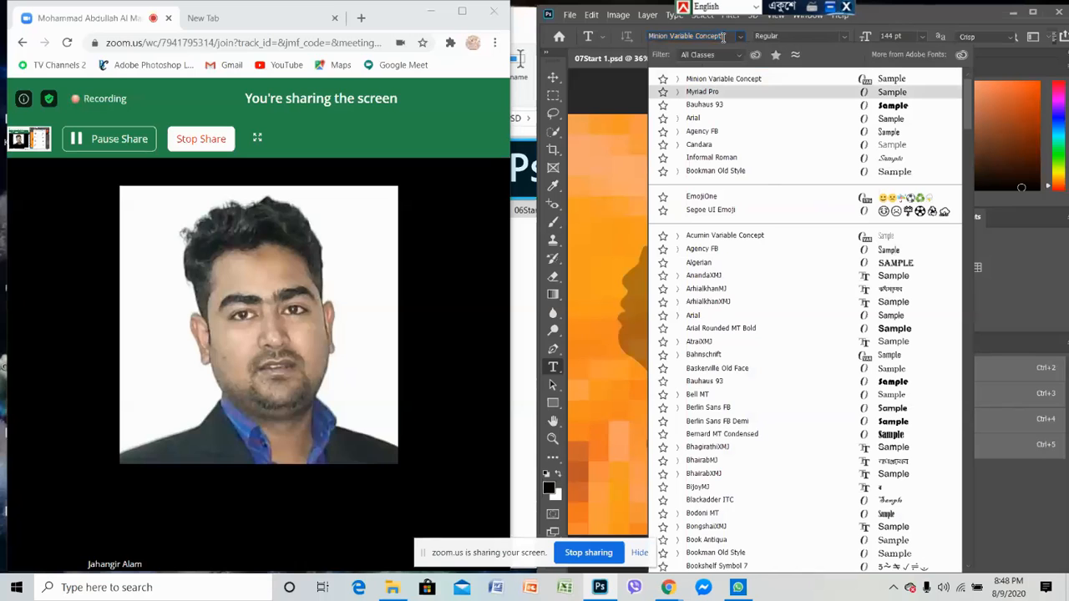
key(BackSpace)
key(BackSpace)
key(BackSpace)
key(BackSpace)
key(BackSpace)
key(BackSpace)
key(BackSpace)
key(BackSpace)
key(BackSpace)
key(BackSpace)
key(BackSpace)
key(BackSpace)
key(BackSpace)
key(BackSpace)
key(BackSpace)
key(BackSpace)
key(BackSpace)
key(BackSpace)
key(BackSpace)
key(BackSpace)
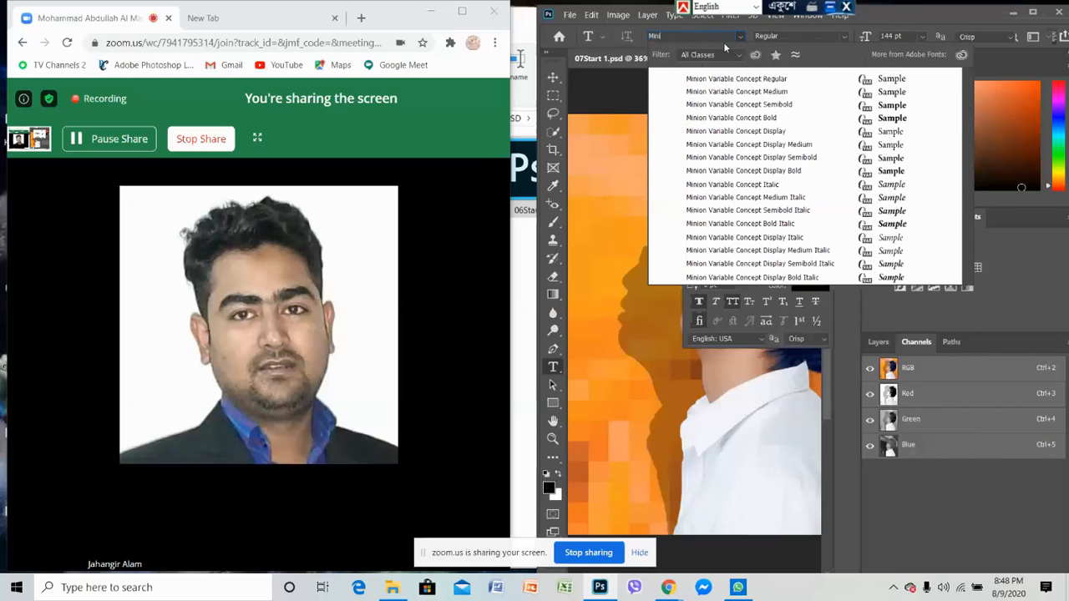
text(m)
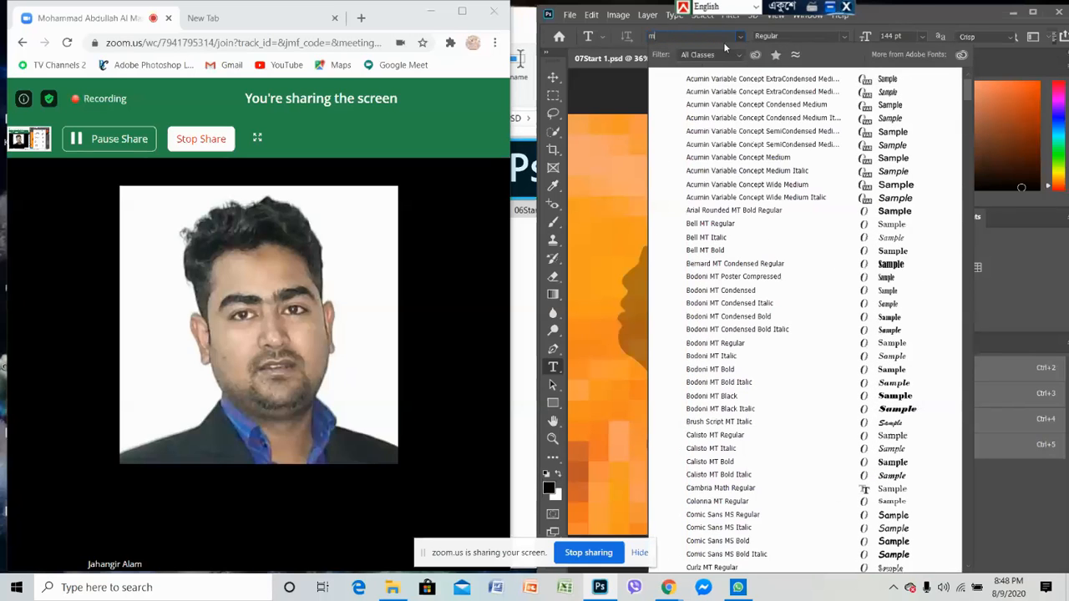
text(yri)
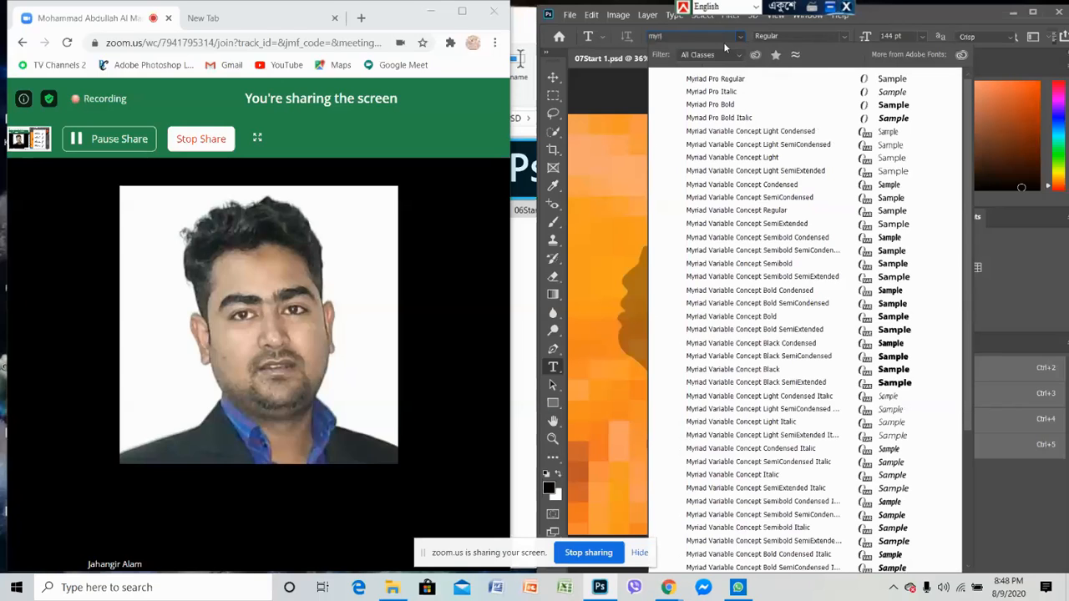
text(ad)
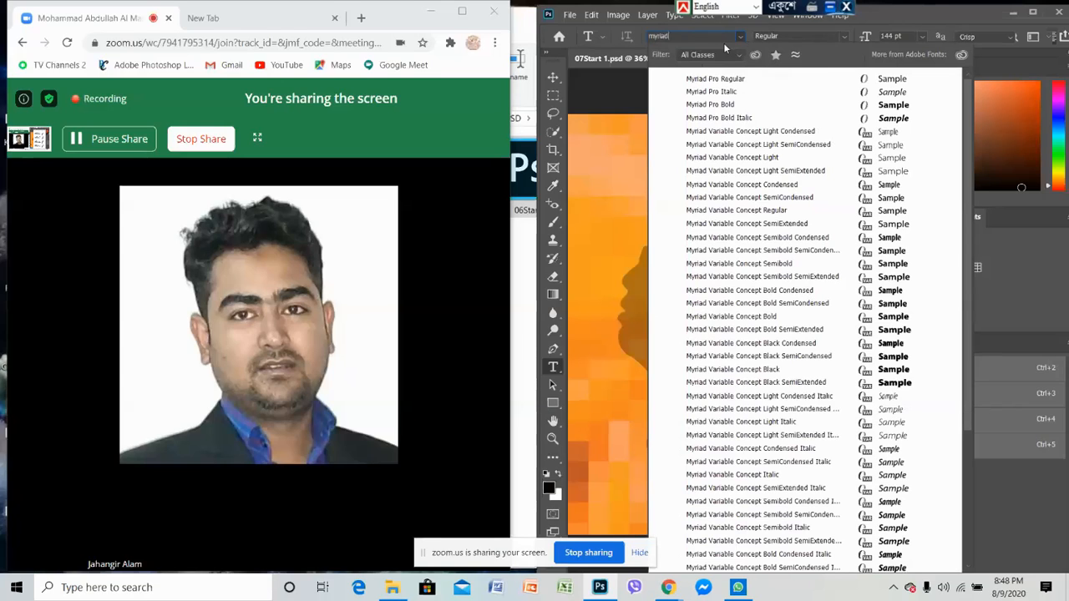
click(752, 79)
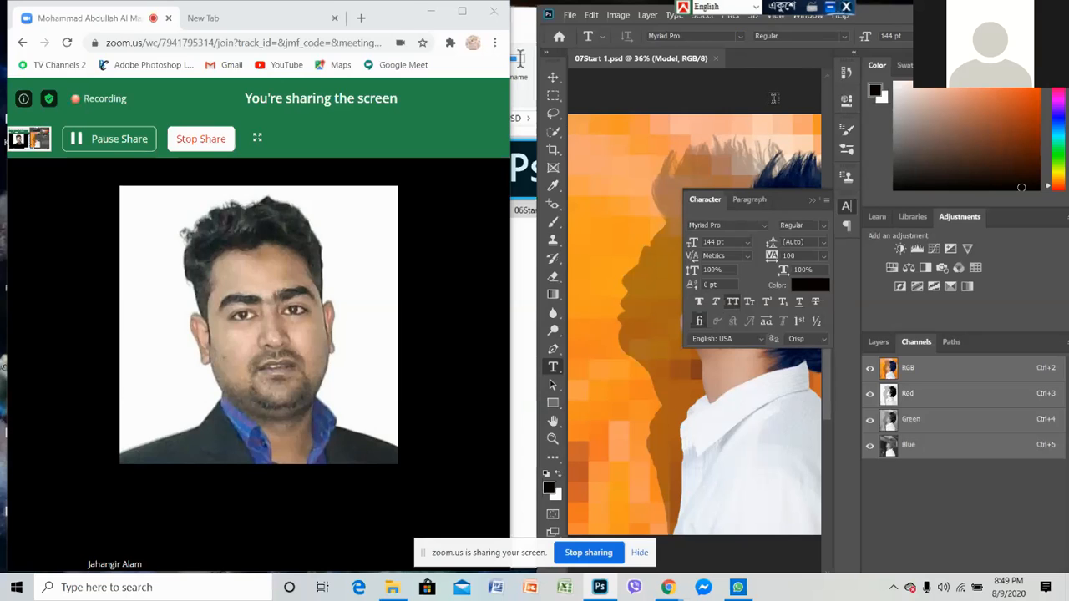
Step: Stop sharing the screen in the Zoom meeting
mouse_move(347, 388)
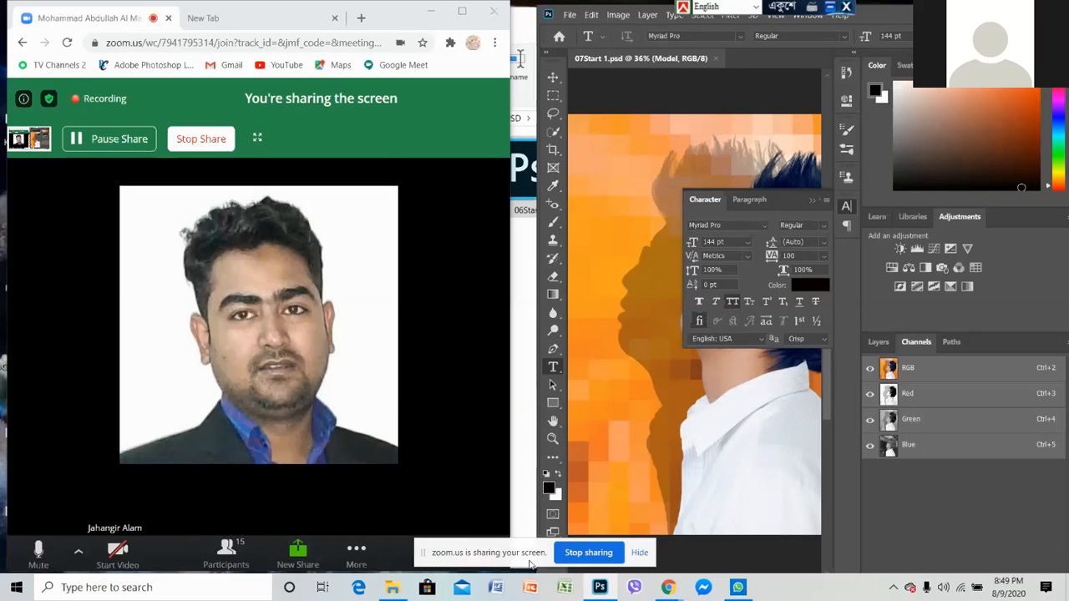
click(588, 553)
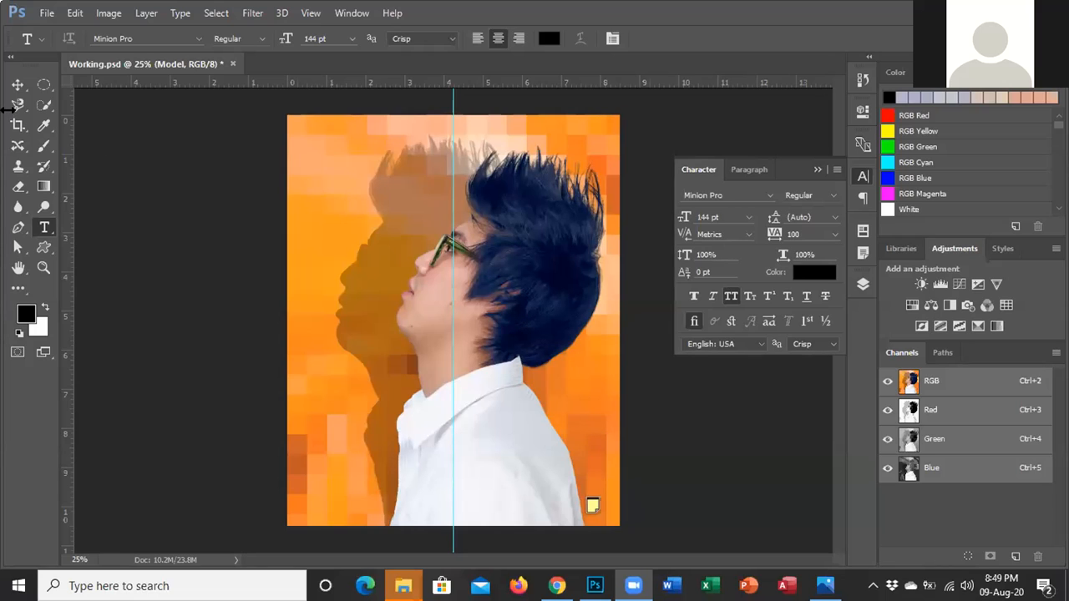
Step: Add the title text DIGITAL with the Horizontal Type tool, centered on the vertical guide near the cover's top edge, and commit it
click(45, 228)
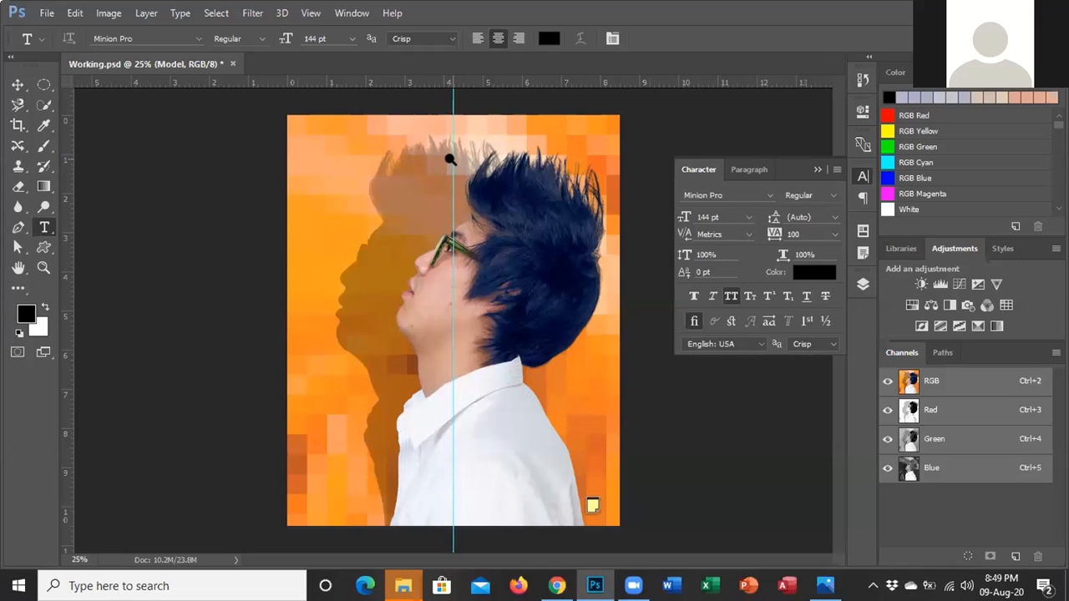
scroll(452, 157, up, 1)
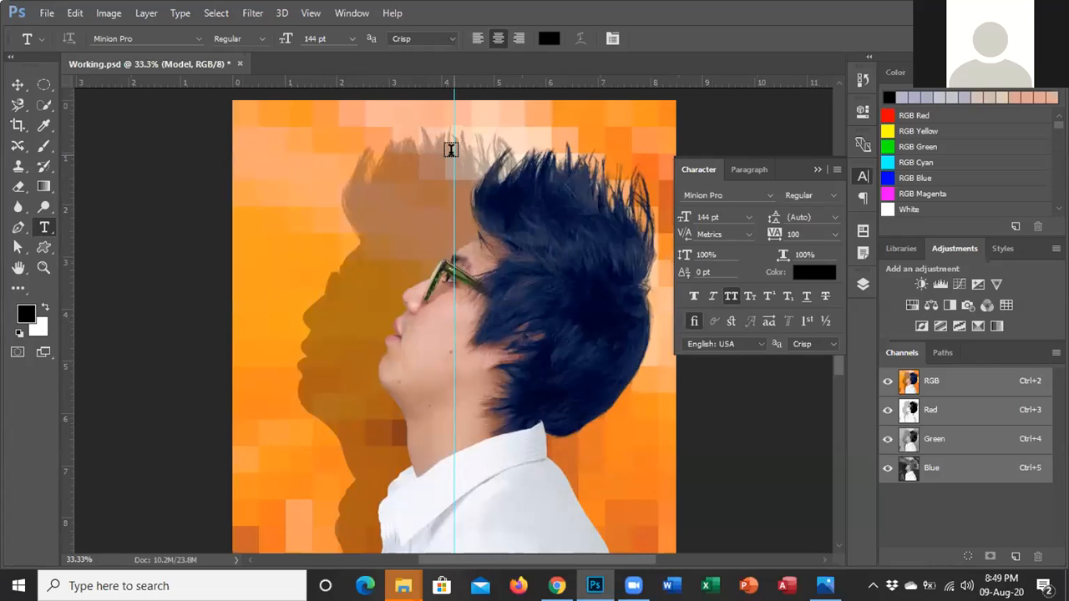
click(452, 150)
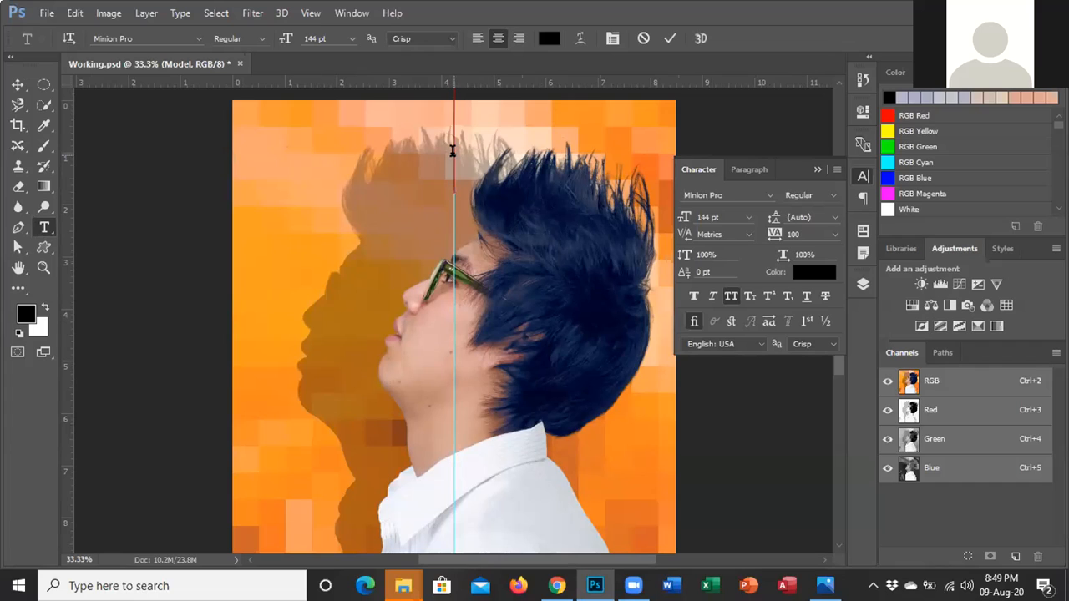
text(DI)
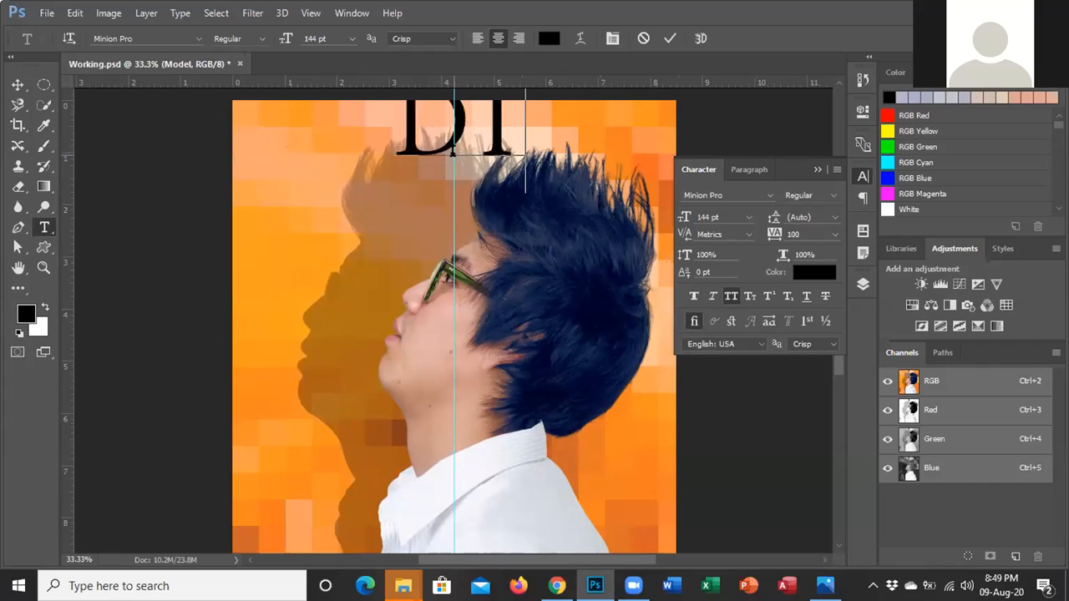
text(GITAL)
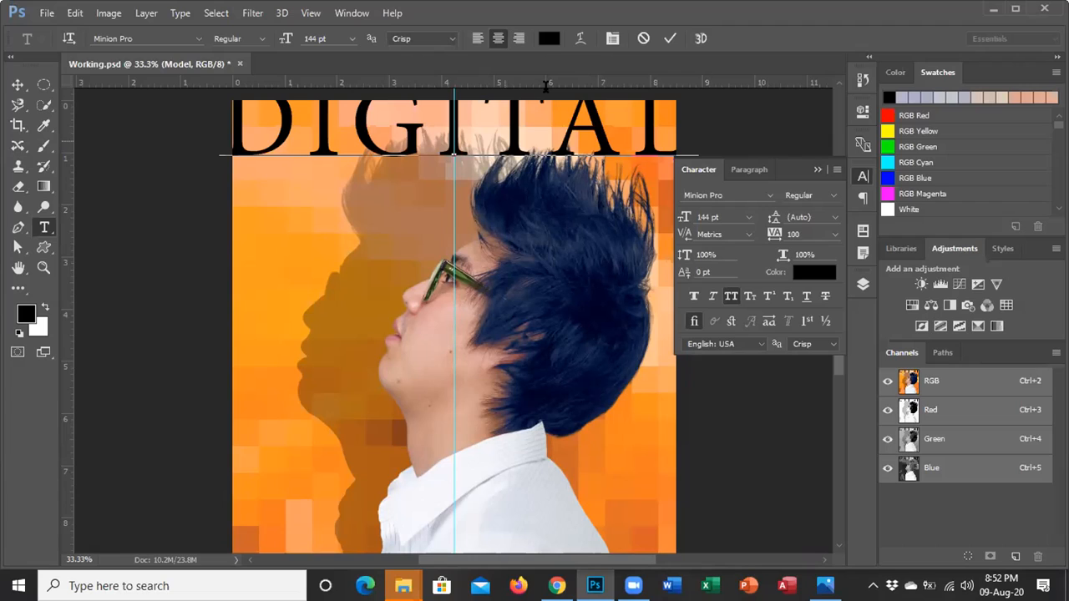
click(669, 39)
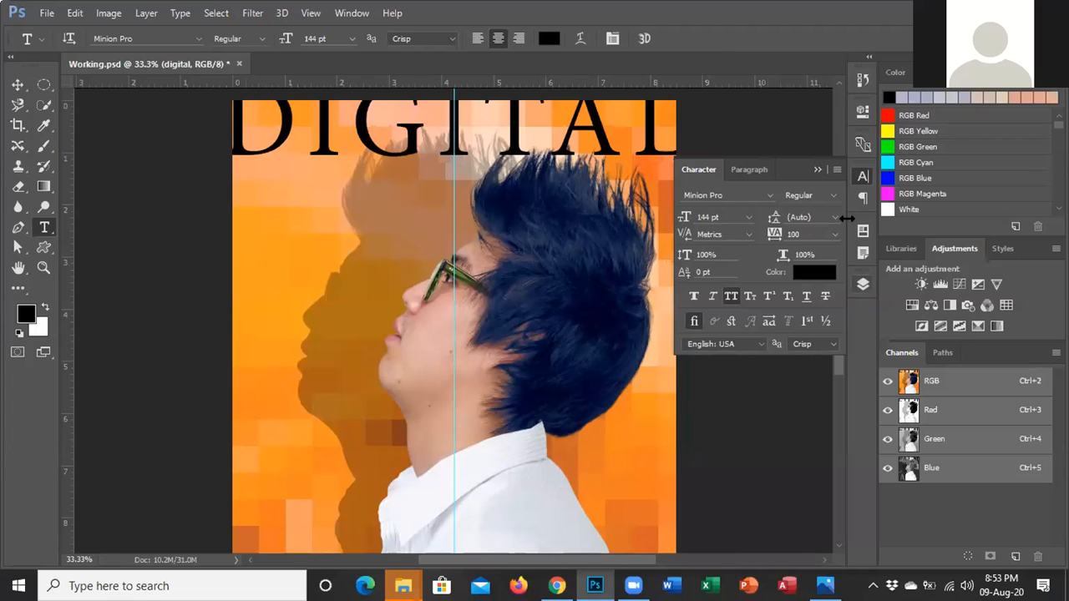
Step: Show the document's layers in place of the character settings and select all the text on the digital type layer
click(836, 161)
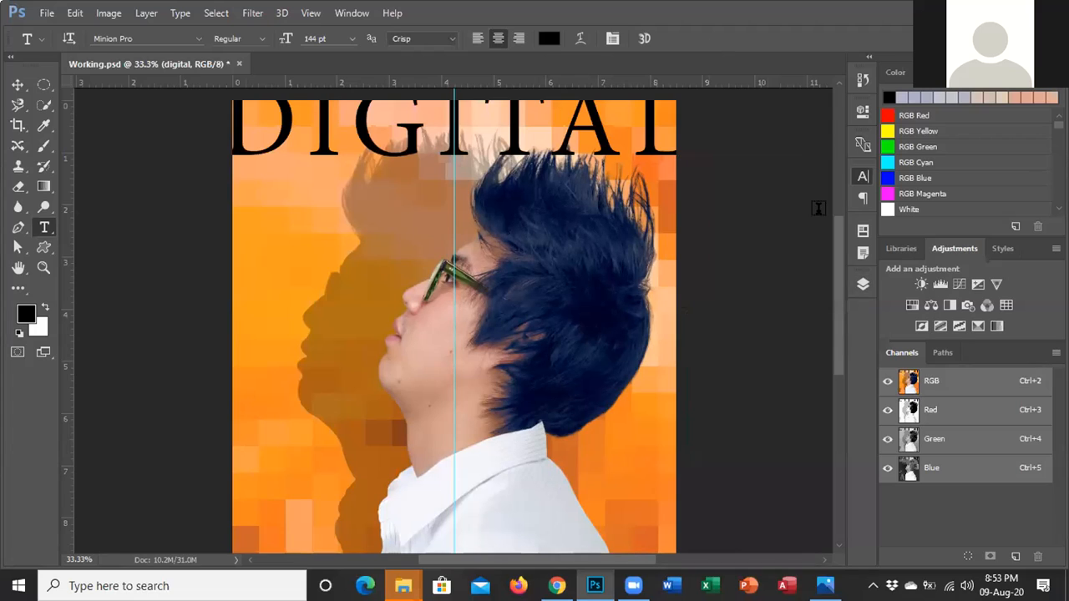
click(863, 286)
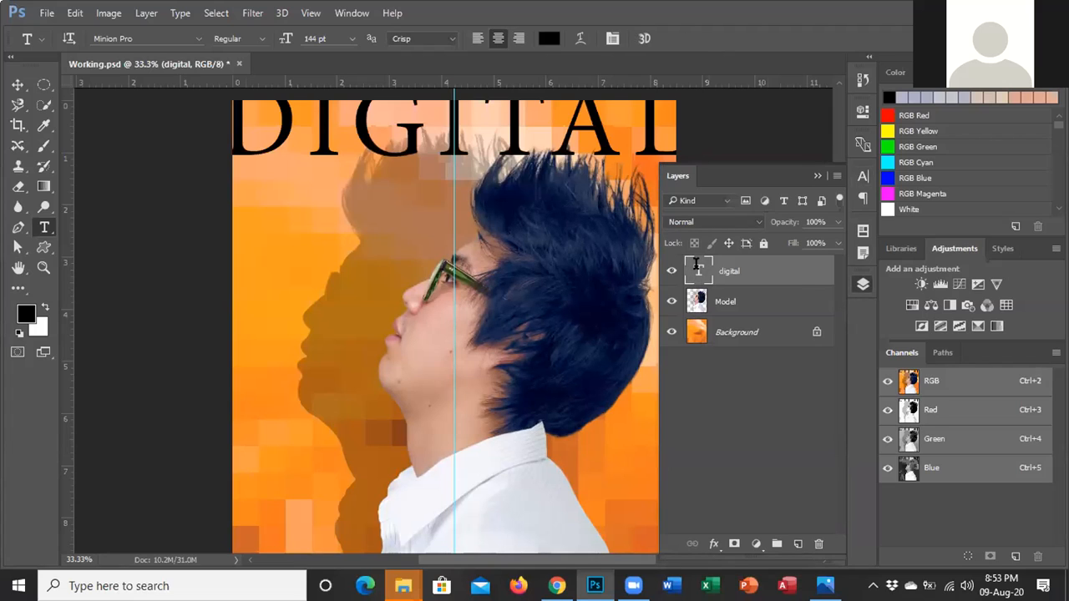
double_click(698, 269)
click(691, 97)
click(698, 271)
double_click(697, 271)
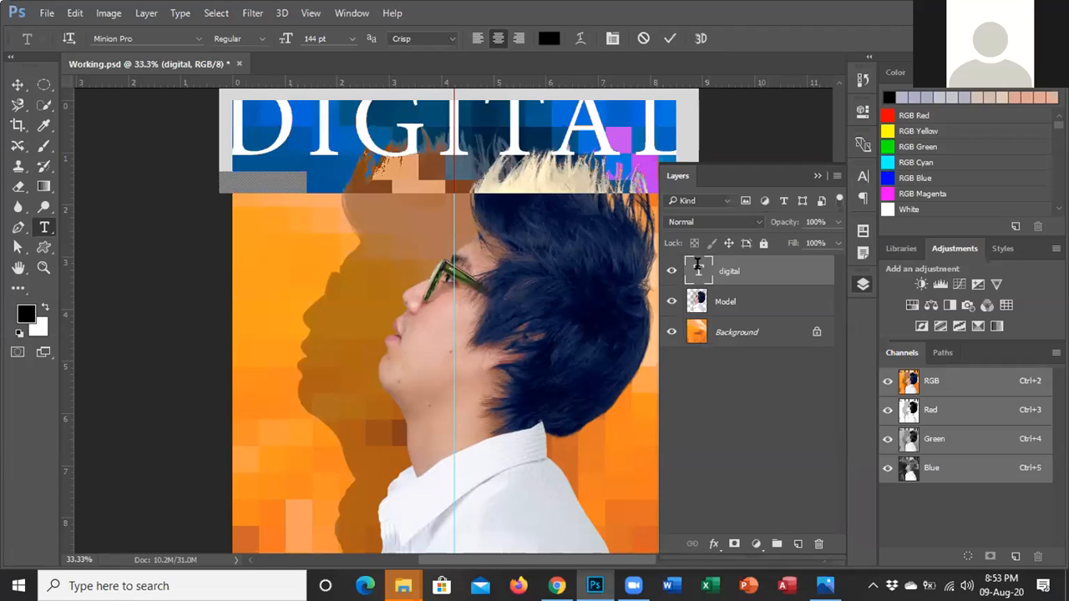
Step: Practice selecting all the text through the digital layer's thumbnail and leaving text editing without changing the title
click(698, 271)
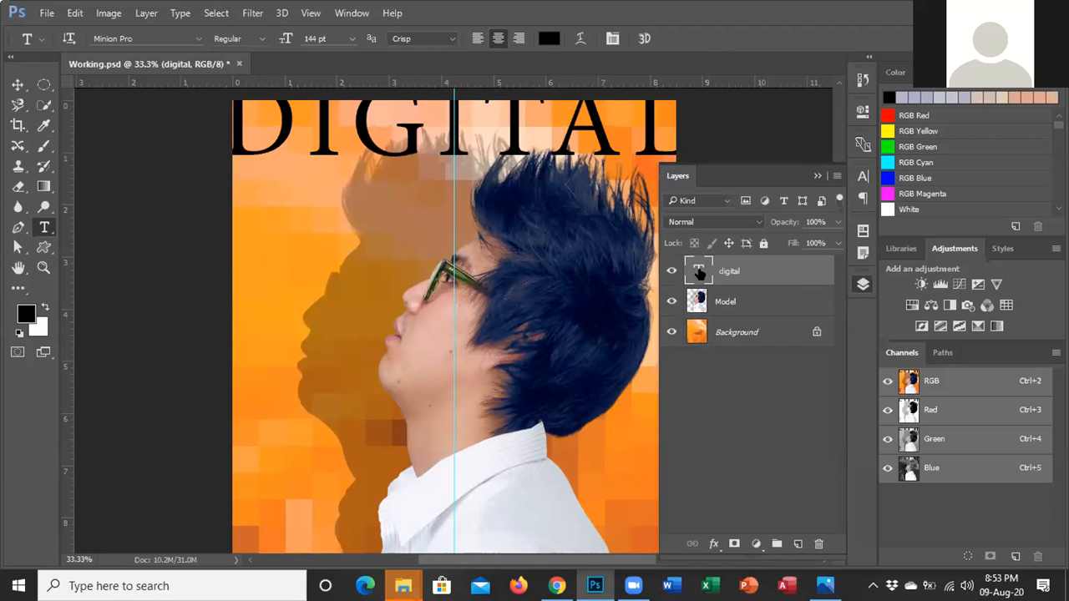
double_click(699, 271)
key(Escape)
double_click(699, 273)
key(Escape)
double_click(699, 272)
key(Escape)
double_click(704, 273)
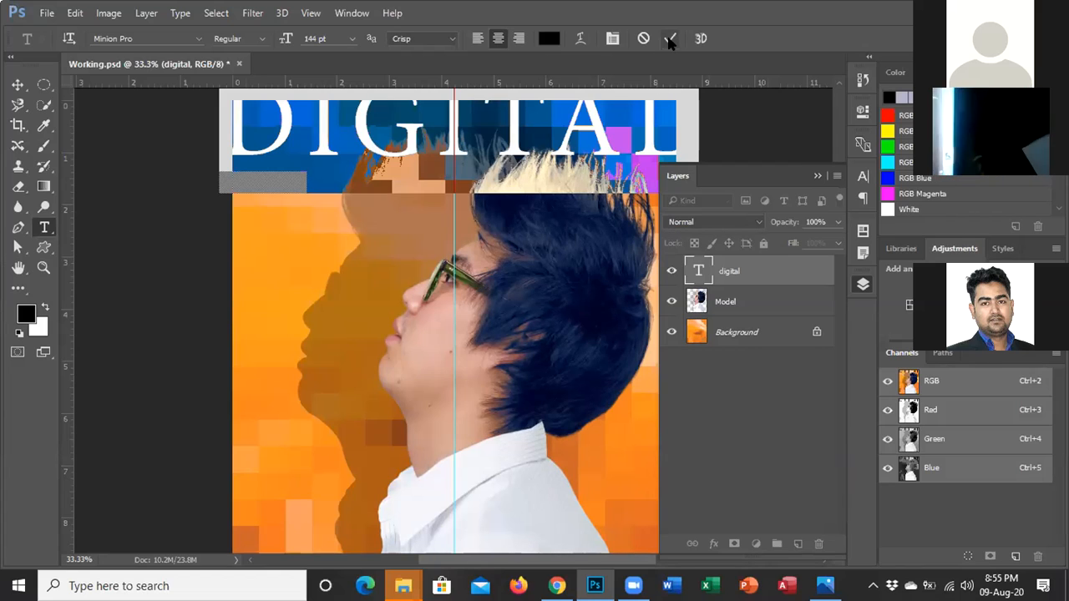
Step: Nudge the DIGITAL title straight down with the Move tool until the full letters sit inside the cover with a margin above them
click(15, 87)
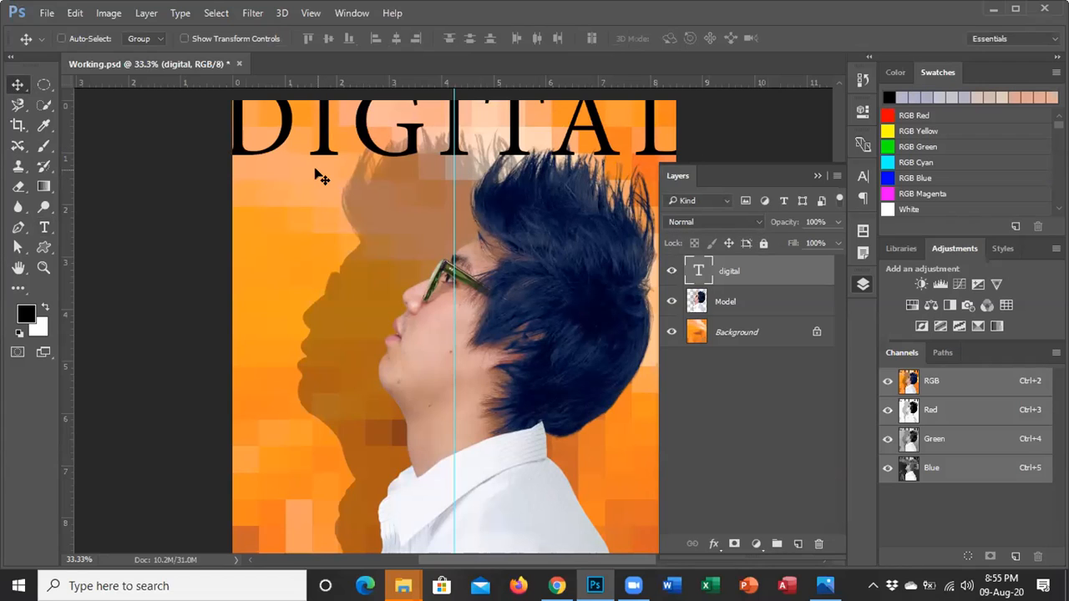
key(Down)
key(Down)
key(Down)
key(Down)
key(Down)
key(Down)
key(Down)
key(Down)
key(Down)
key(Down)
key(Down)
key(Down)
key(Down)
key(Down)
key(Down)
key(Down)
key(Down)
key(Down)
key(Down)
key(Down)
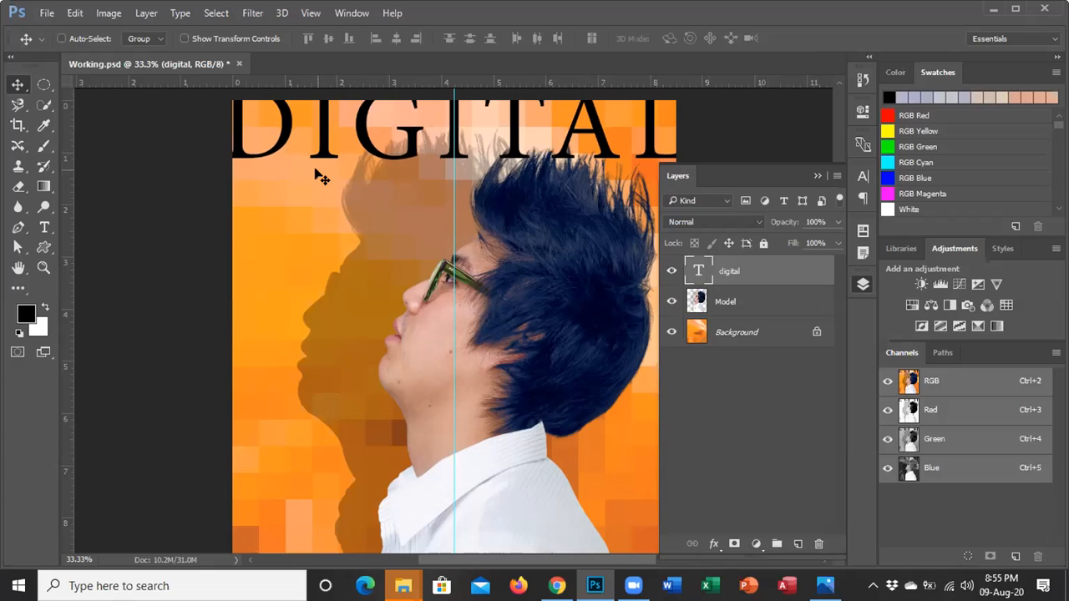
key(Down)
key(Down)
key(Down)
key(Down)
key(Down)
key(Down)
key(Down)
key(Down)
key(Down)
key(Down)
key(Down)
key(Down)
key(Down)
key(Down)
key(Down)
key(Down)
key(Down)
key(Down)
key(Down)
key(Down)
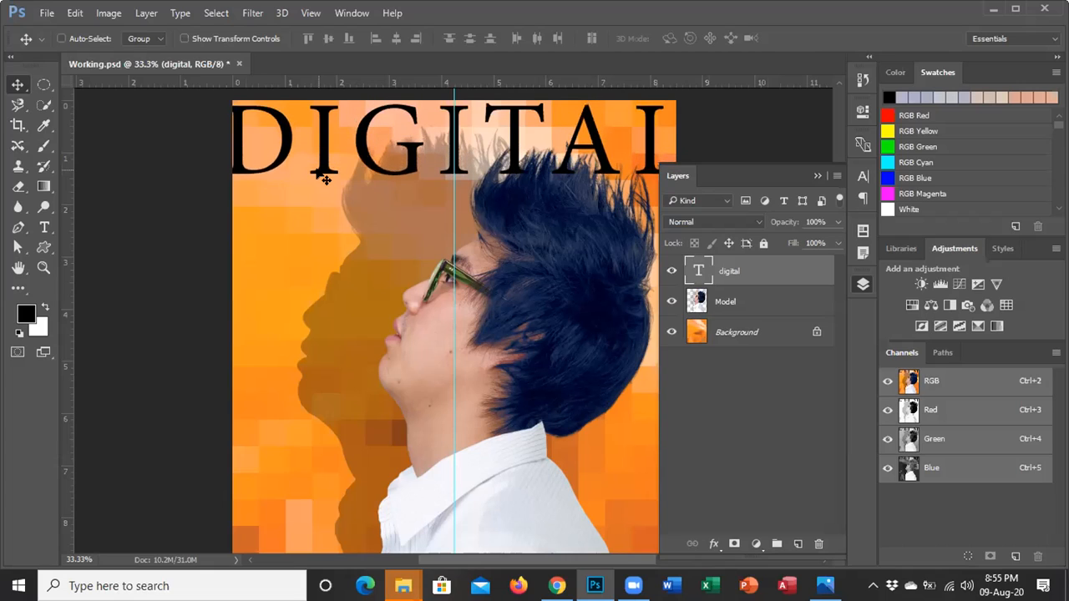
key(Down)
key(Down)
key(Down)
key(Down)
key(Down)
key(Down)
key(Down)
key(Down)
key(Down)
key(Down)
key(Down)
key(Down)
key(Down)
key(Down)
key(Down)
key(Down)
key(Down)
key(Down)
key(Down)
key(Down)
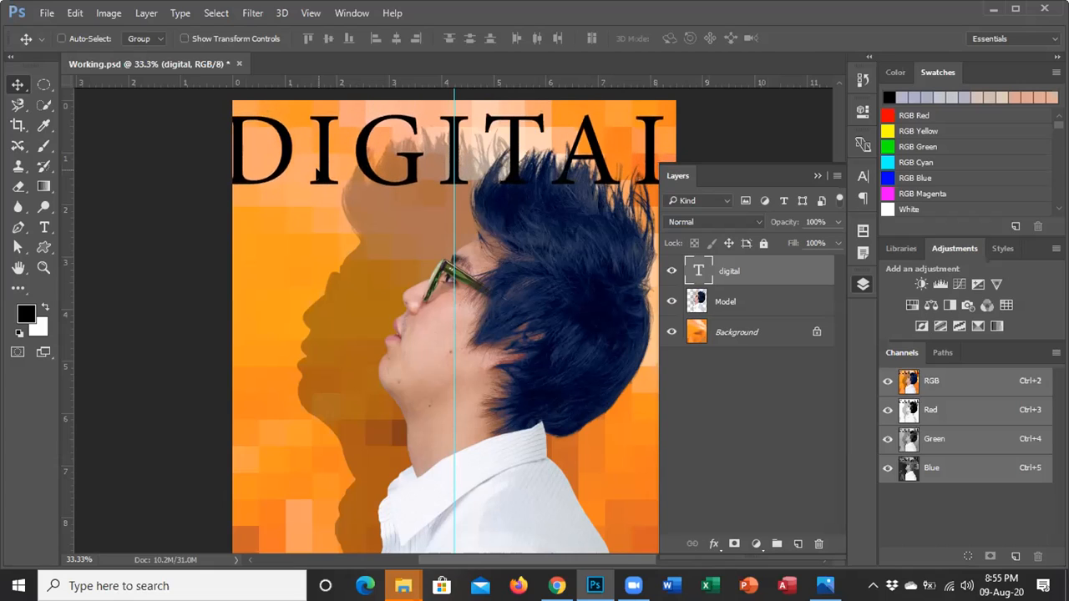
key(Down)
key(Down)
key(Down)
key(Down)
key(Down)
key(Down)
key(Down)
key(Down)
key(Down)
key(Down)
key(Down)
key(Down)
key(Down)
key(Down)
key(Down)
key(Down)
key(Down)
key(Down)
key(Down)
key(Down)
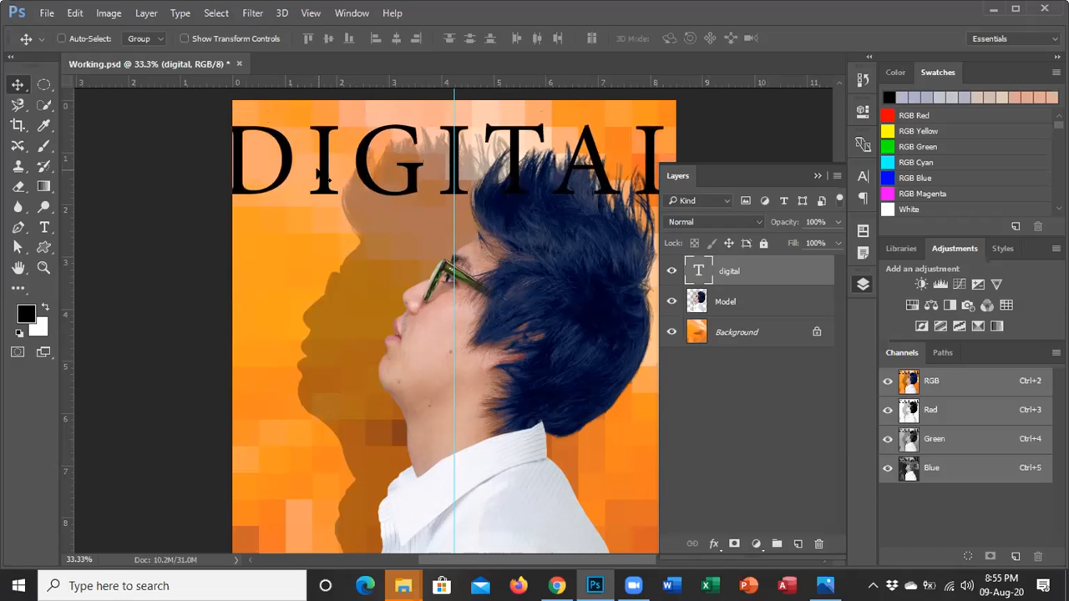
Step: Nudge the DIGITAL title straight up slightly, leaving a small margin below the cover's top edge
key(Up)
key(Up)
key(Up)
key(Up)
key(Up)
key(Up)
key(Up)
key(Up)
key(Up)
key(Up)
key(Up)
key(Up)
key(Up)
key(Up)
key(Up)
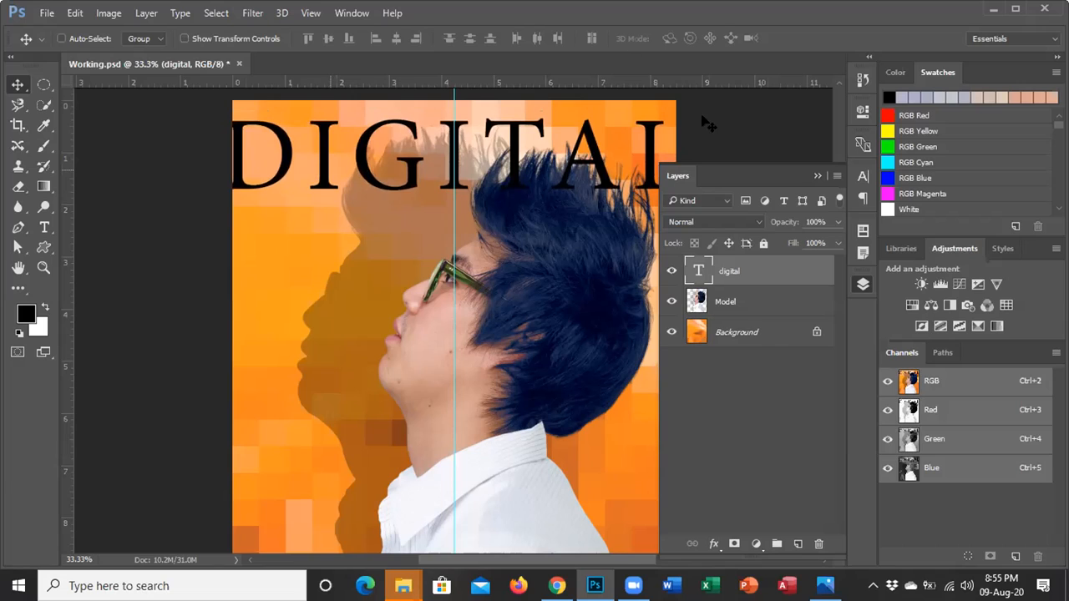
Step: Uncover the canvas to check the title's full width, show the layers again and select all text on the digital layer
click(816, 177)
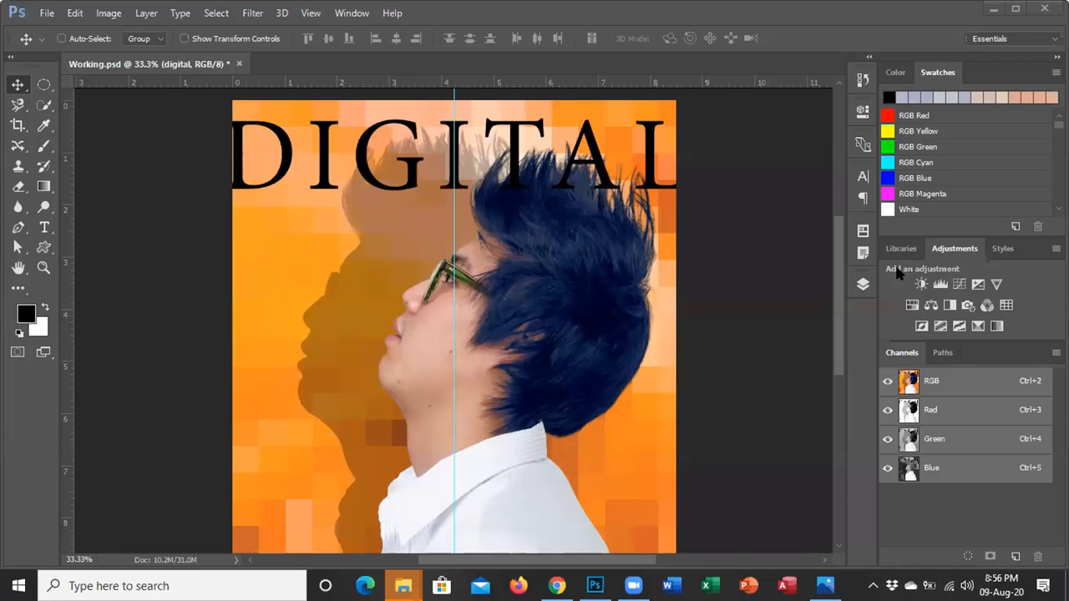
click(864, 284)
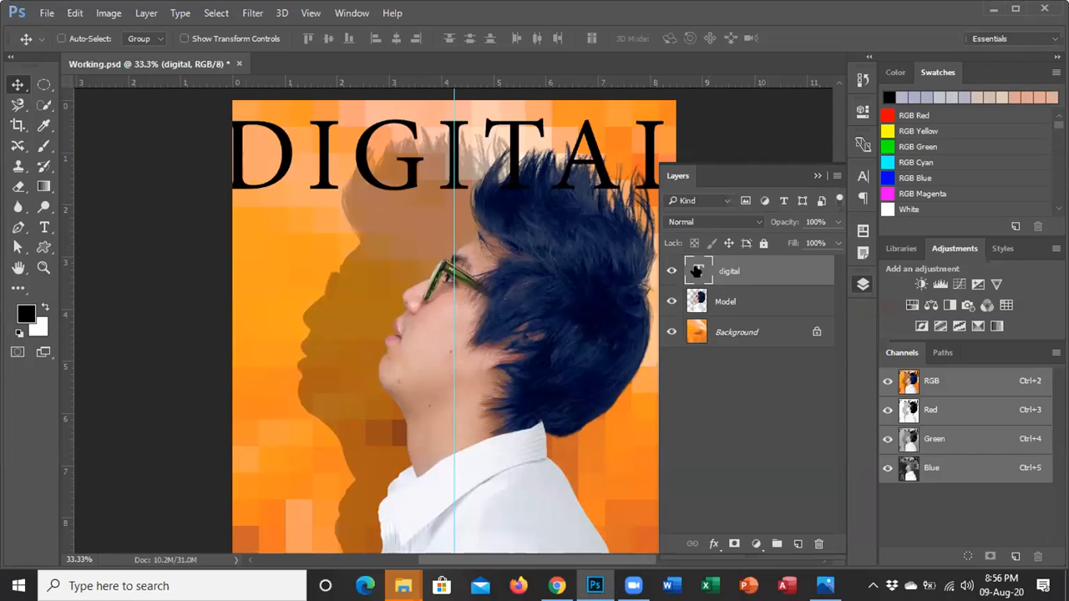
double_click(698, 271)
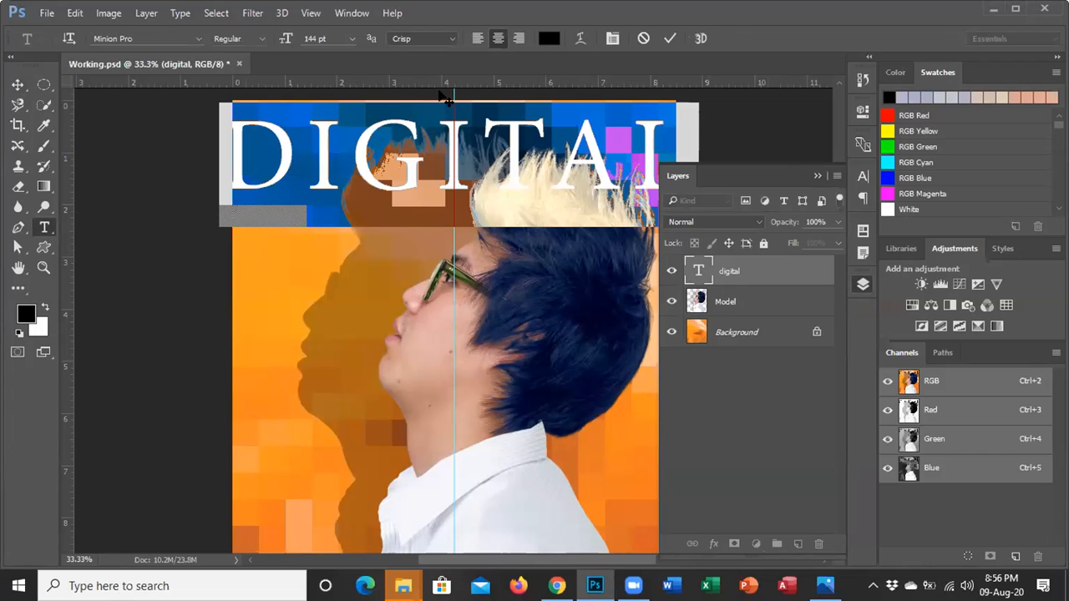
Step: Test the speaker in Zoom's audio settings and close the settings
click(565, 95)
click(563, 97)
click(562, 97)
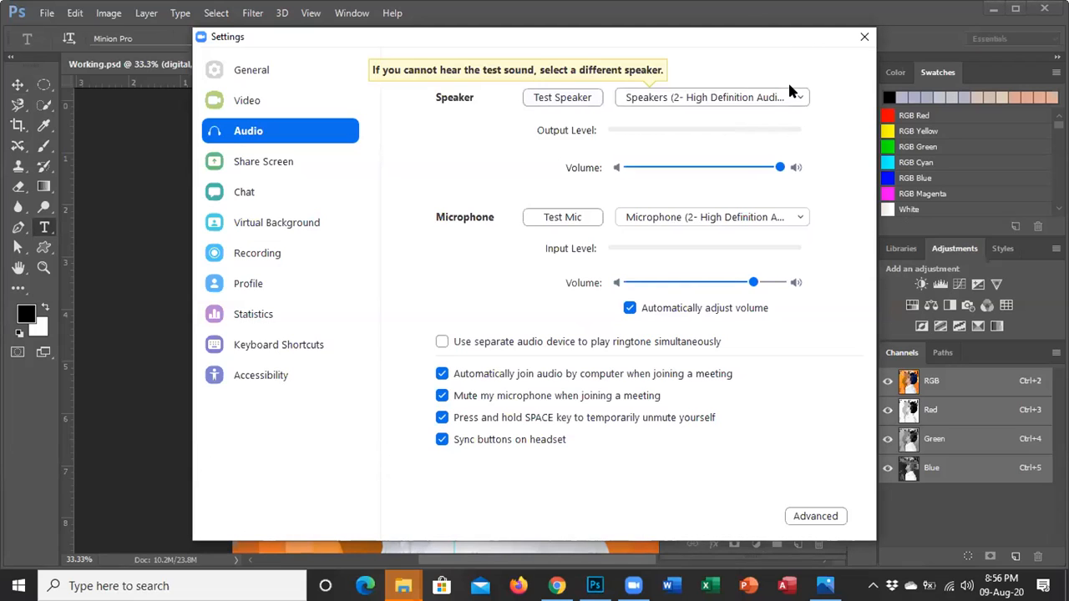
click(864, 40)
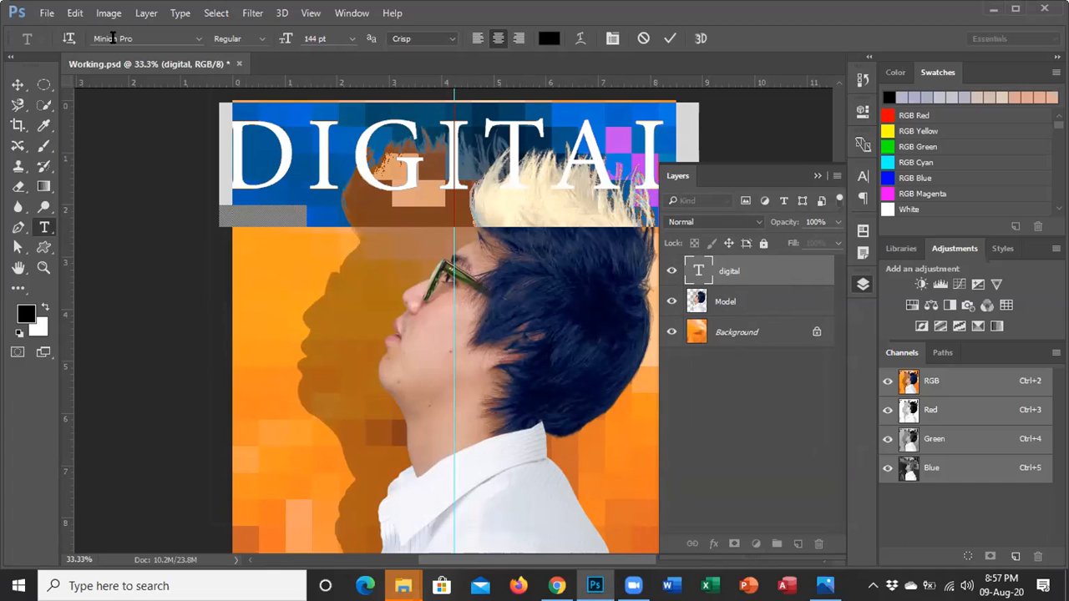
Step: Preview other typefaces from the font list on the selected DIGITAL title
click(198, 39)
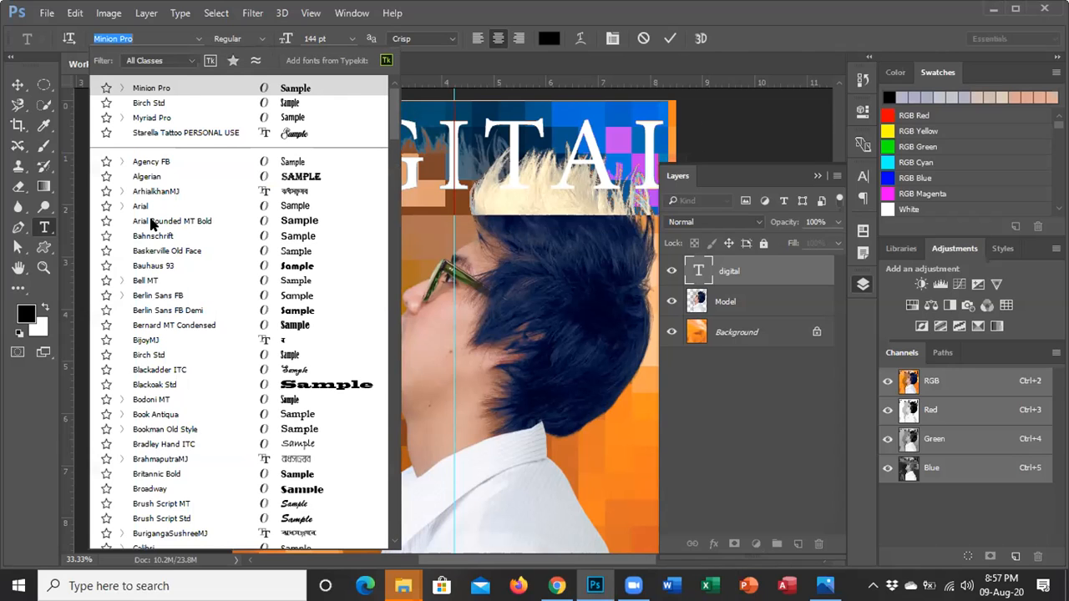
key(Return)
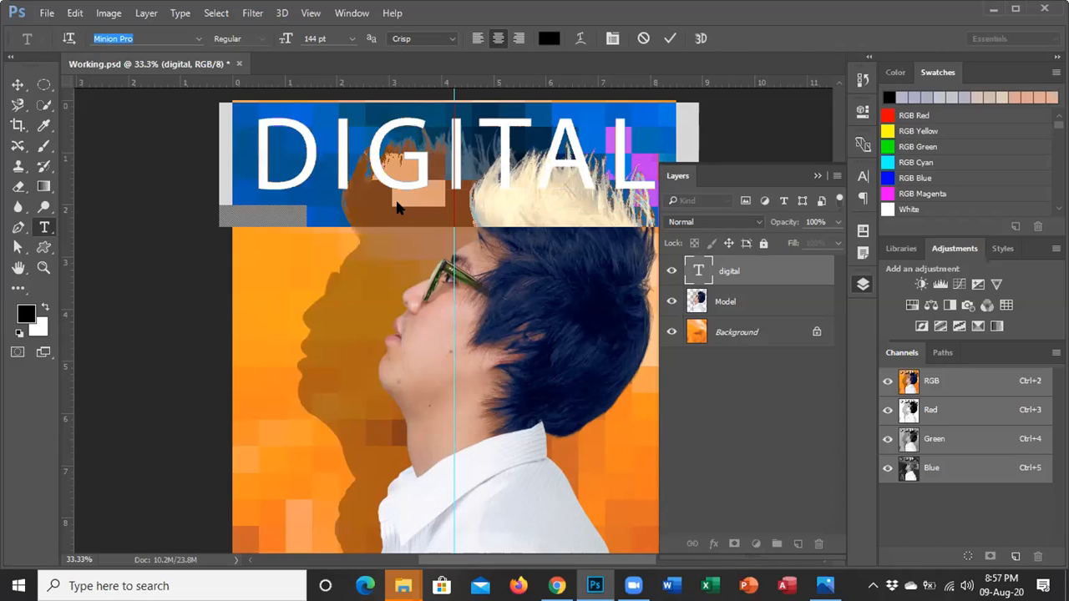
click(197, 39)
click(210, 143)
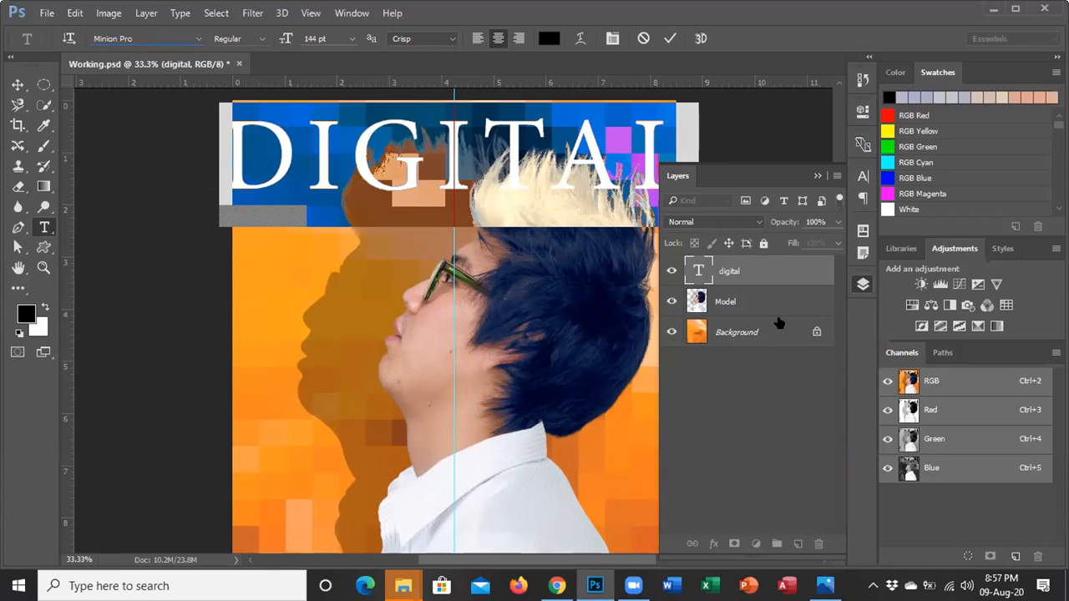
Step: Step through the fonts one at a time on the DIGITAL title, from Birch Std to Bauhaus 93, to compare their looks
click(142, 35)
key(Down)
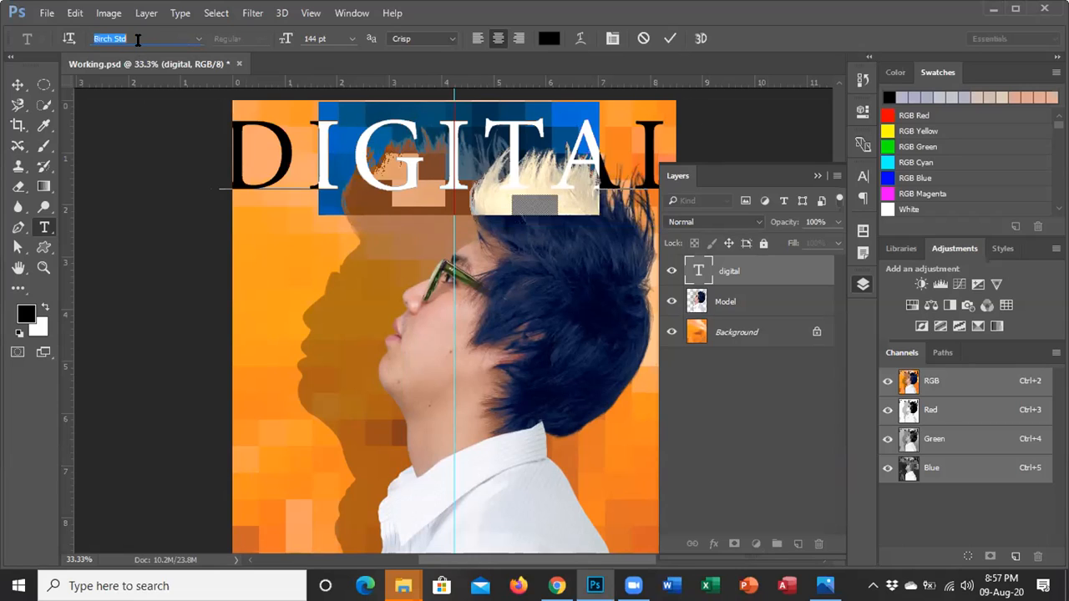
key(Down)
key(Down)
key(Down)
key(Down)
key(Down)
key(Down)
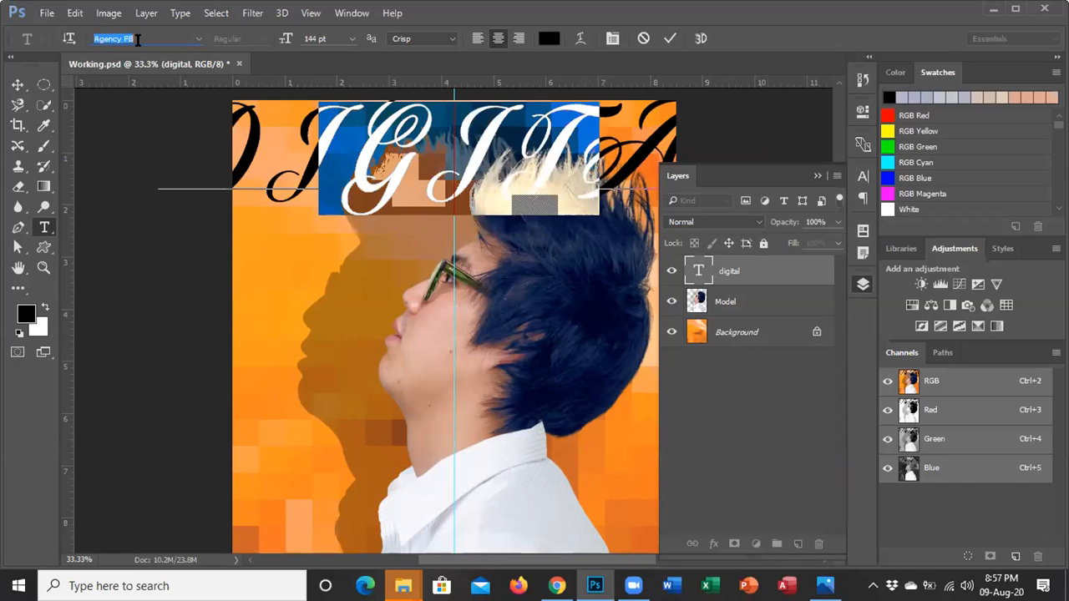
key(Down)
key(Down)
key(Down)
key(Down)
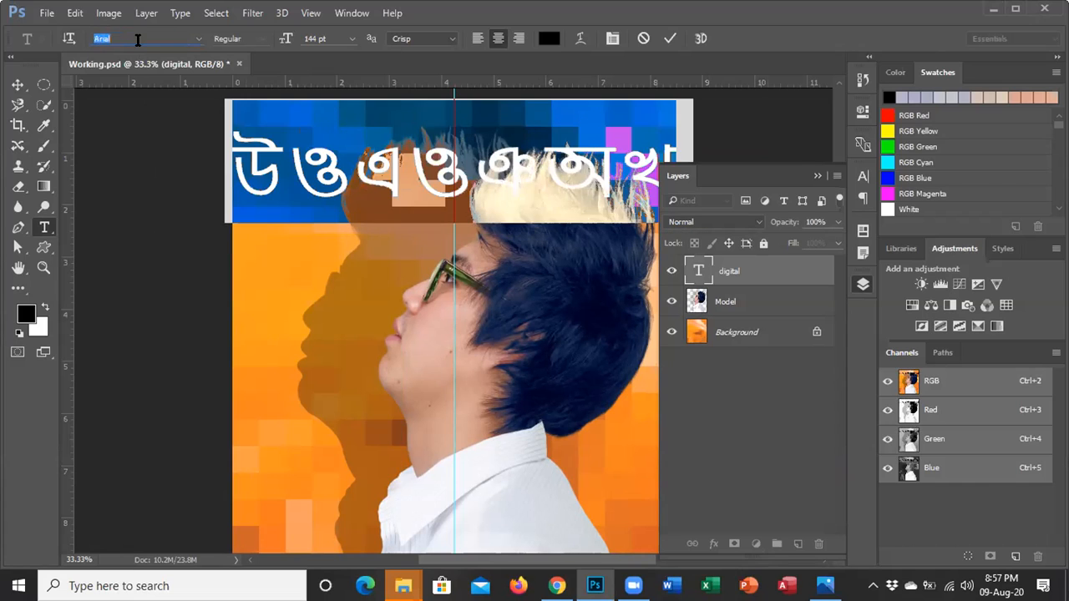
key(Down)
key(Down)
key(Down)
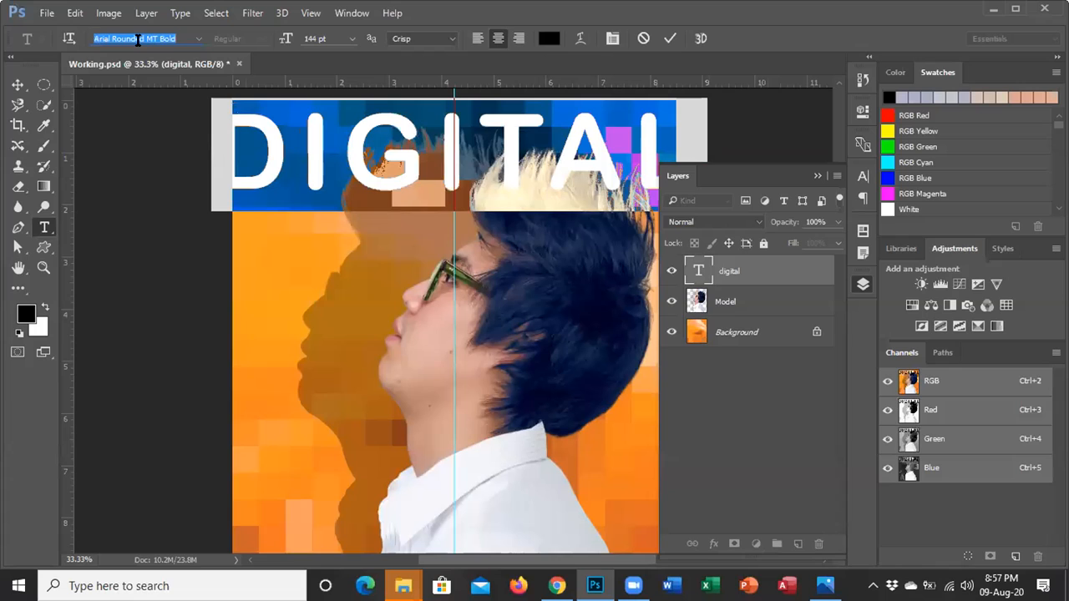
key(Down)
key(Up)
key(Down)
key(Up)
key(Down)
key(Up)
key(Down)
key(Down)
key(Down)
key(Down)
key(Down)
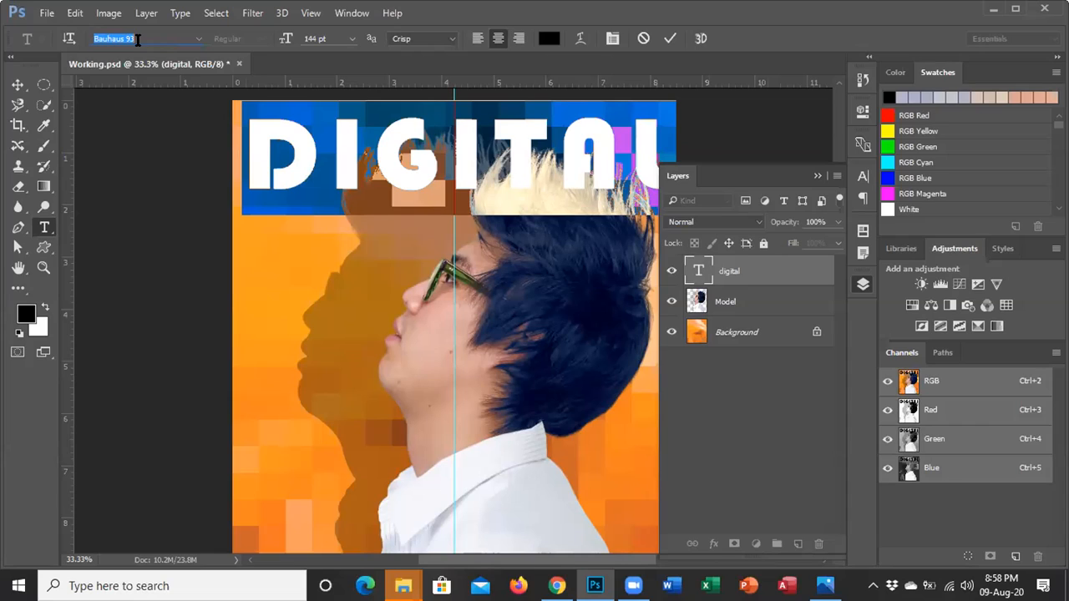
Step: Find the Myriad fonts, set the DIGITAL title to Myriad Pro Semibold and uncover the canvas to see the whole title
text(myrial)
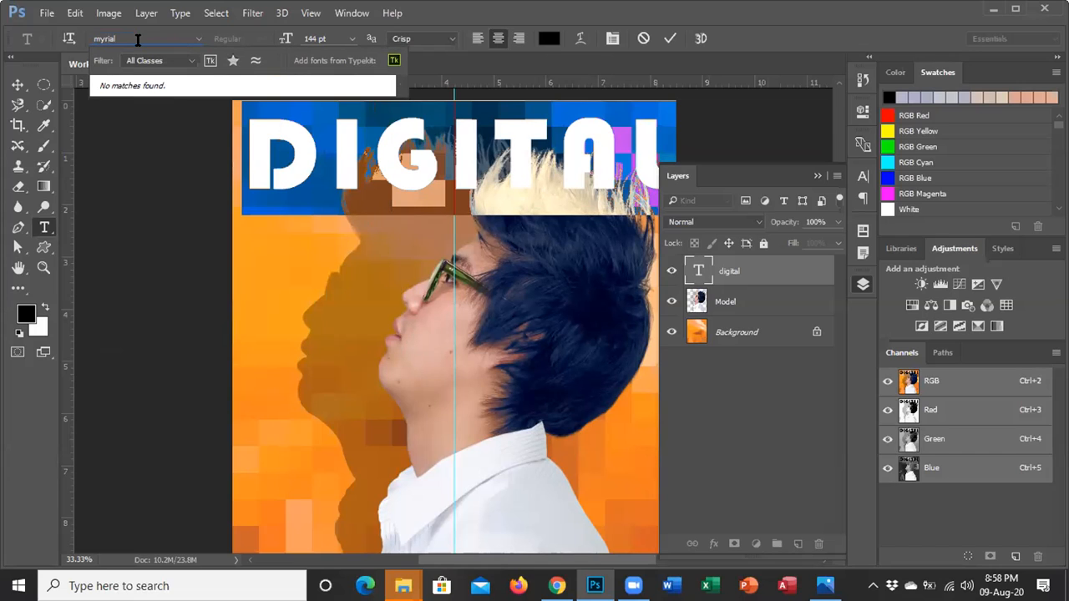
key(BackSpace)
text(d)
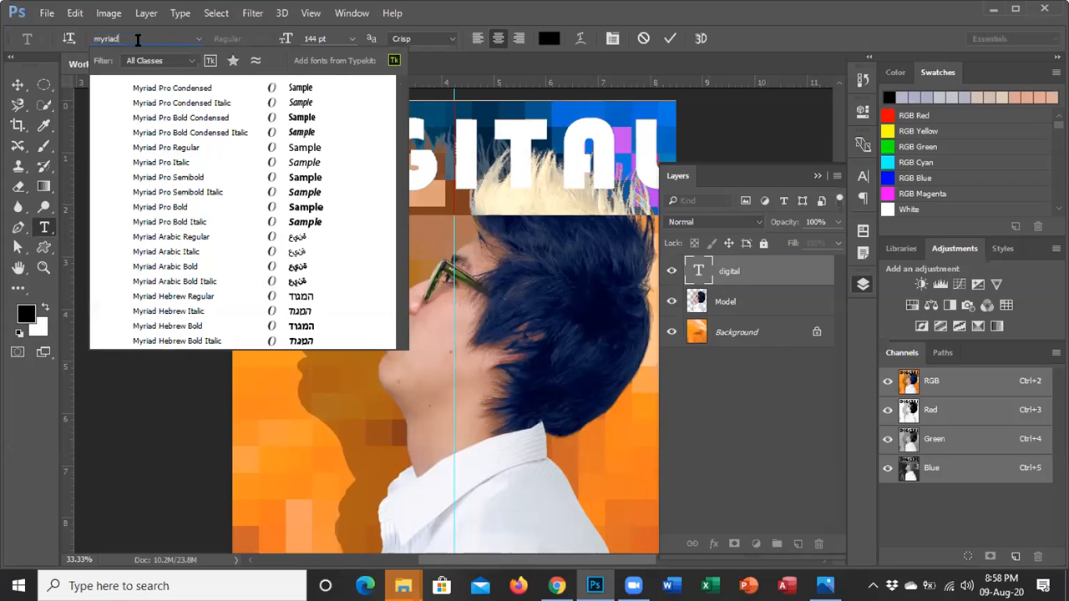
click(189, 177)
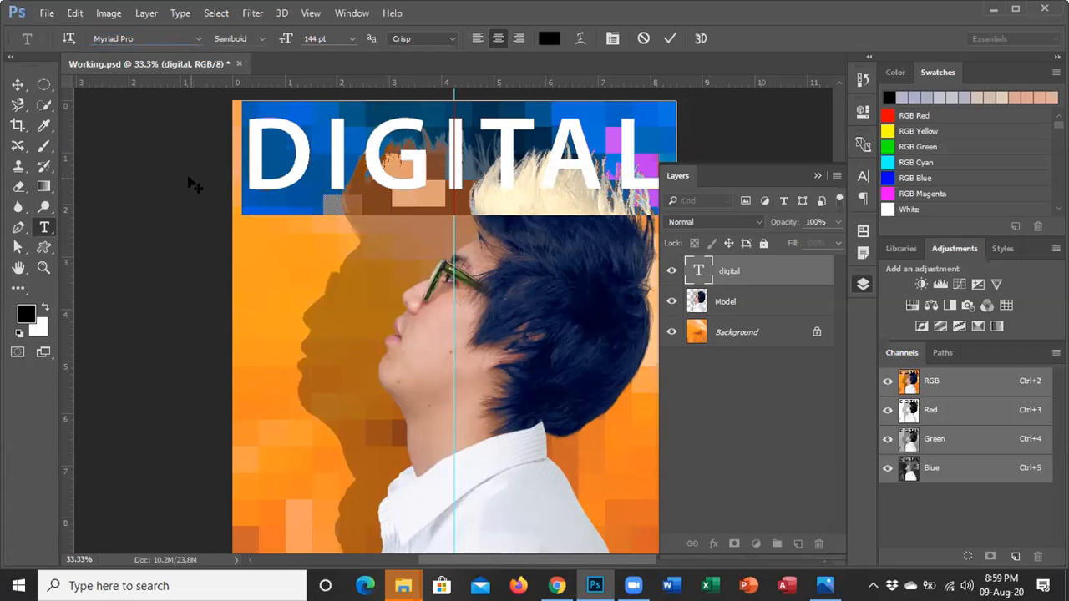
click(817, 178)
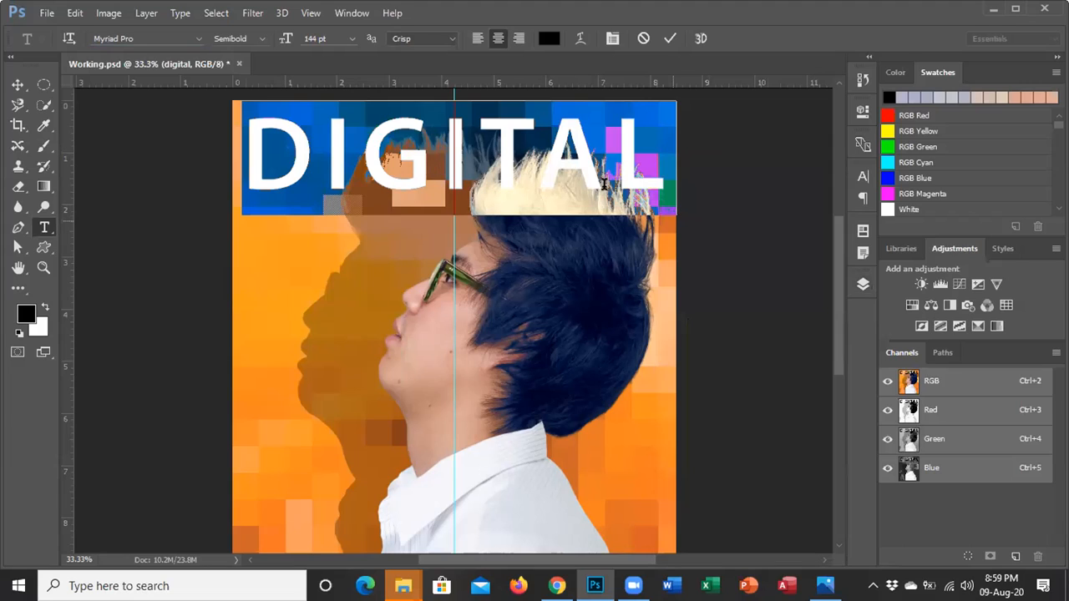
mouse_move(321, 165)
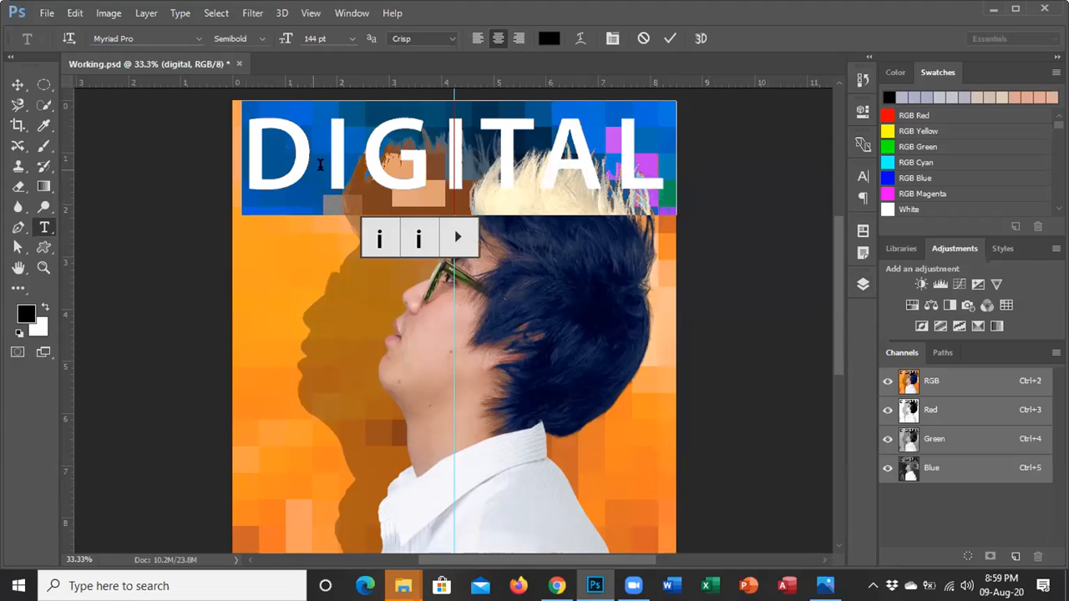
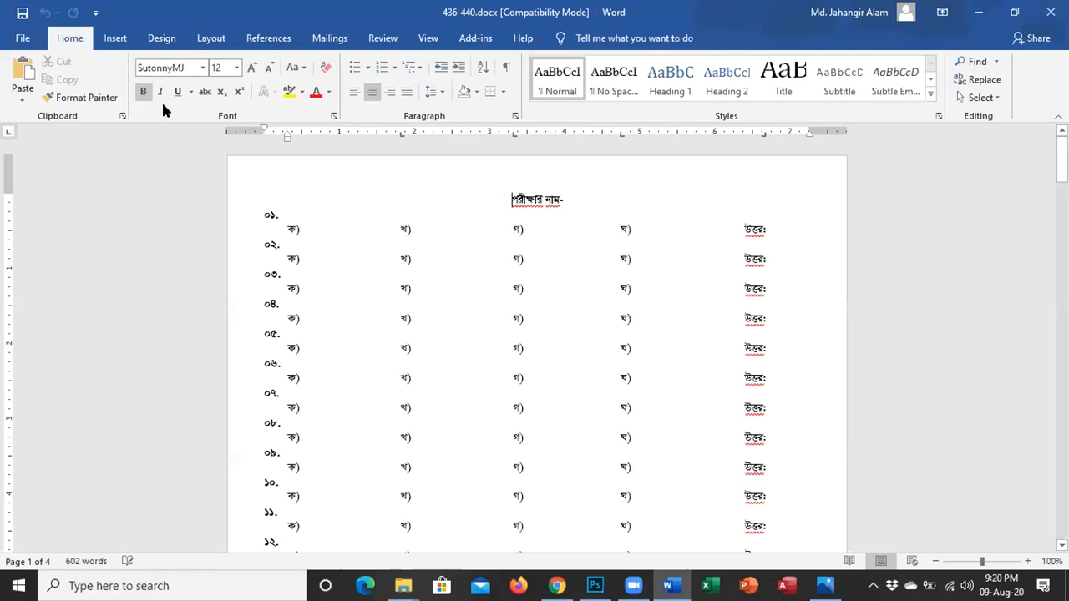
Step: Close 436-440.docx in Word, then open 681.jpg and 681-685.docx from folder 2 on the E: drive and arrange them side by side
click(1051, 11)
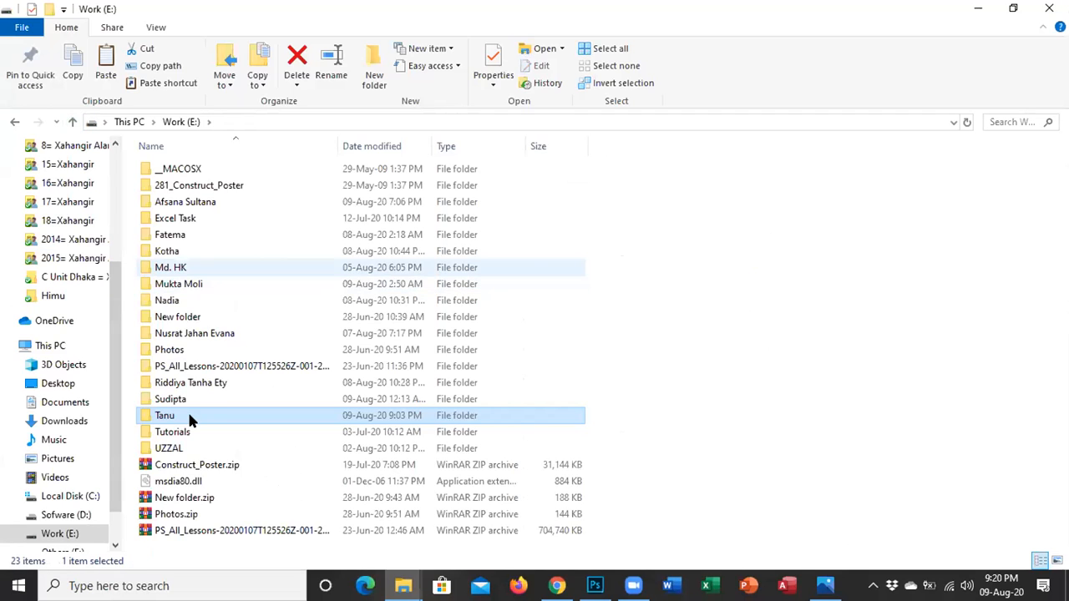
double_click(189, 415)
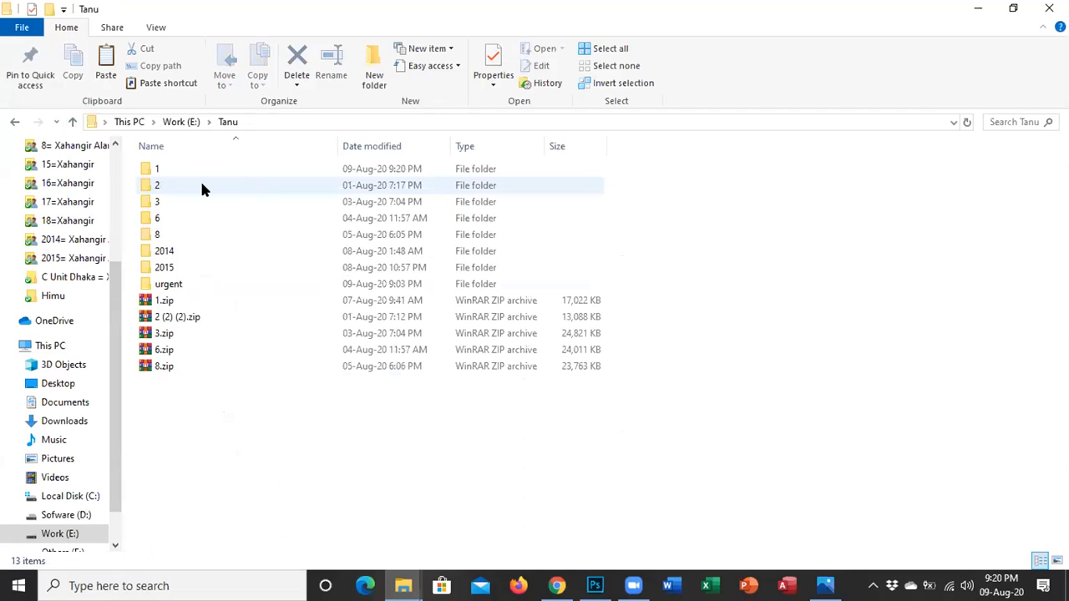
double_click(201, 187)
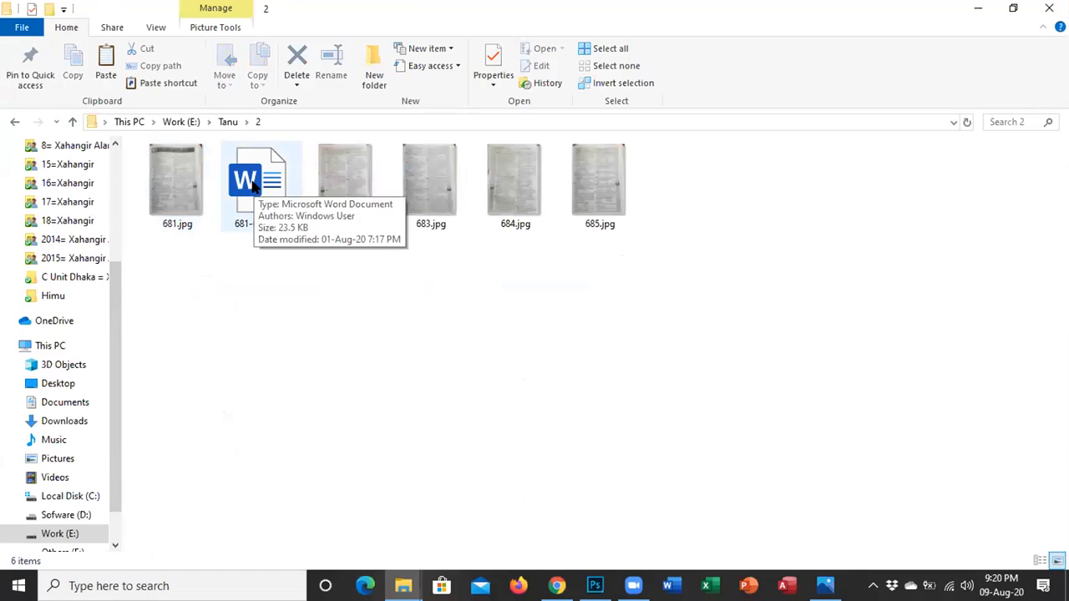
double_click(173, 163)
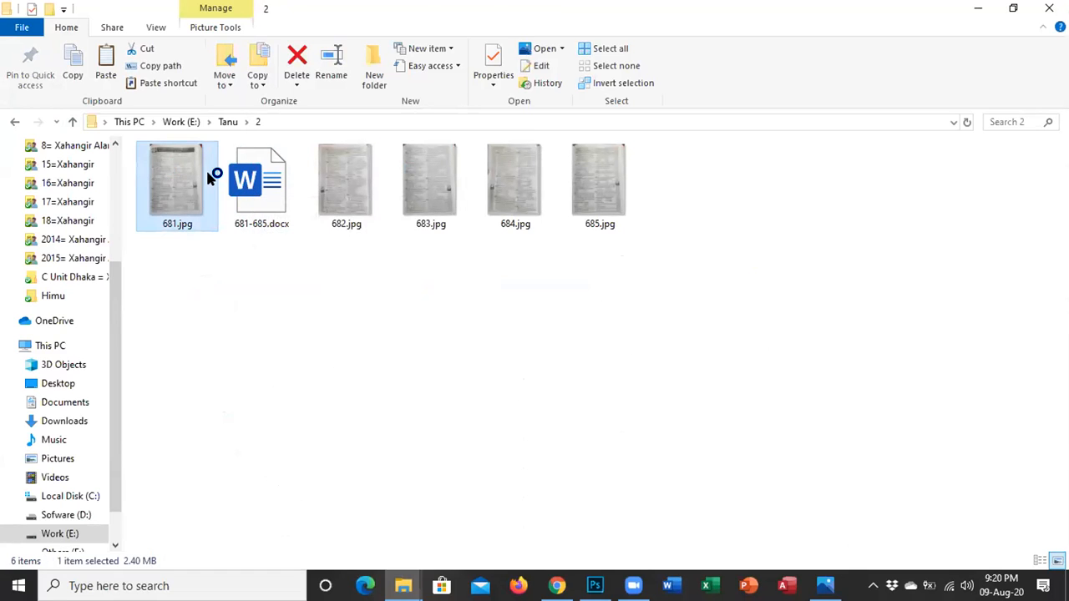
click(257, 193)
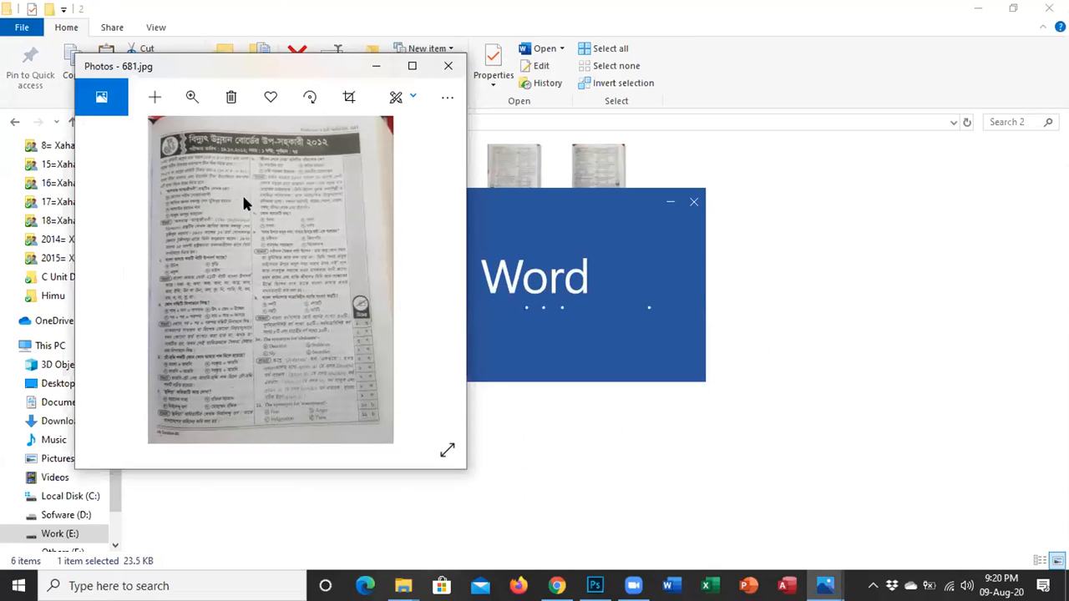
key(super+Right)
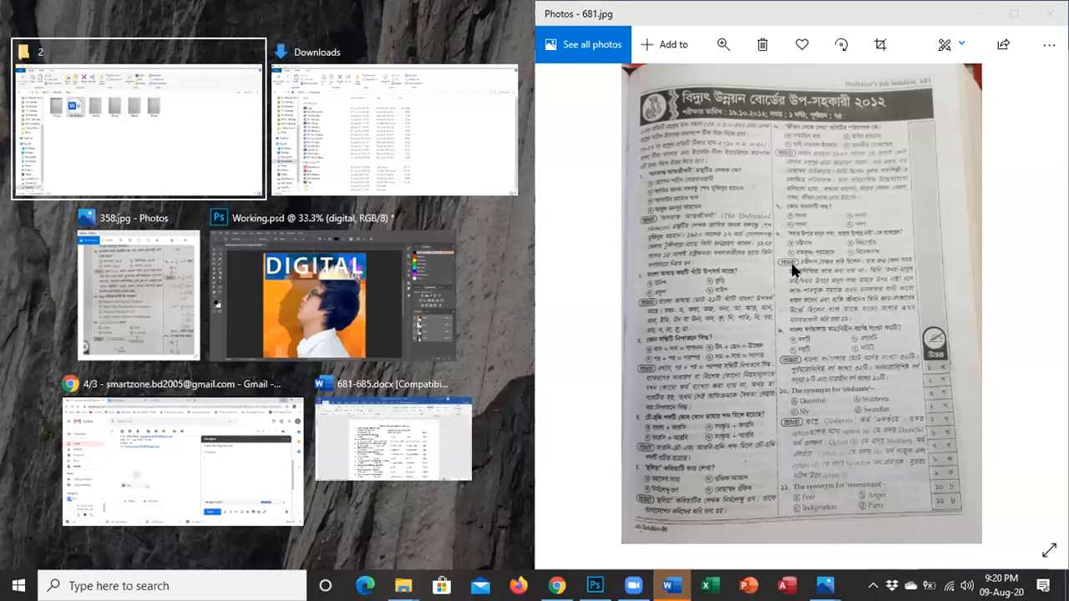
click(405, 439)
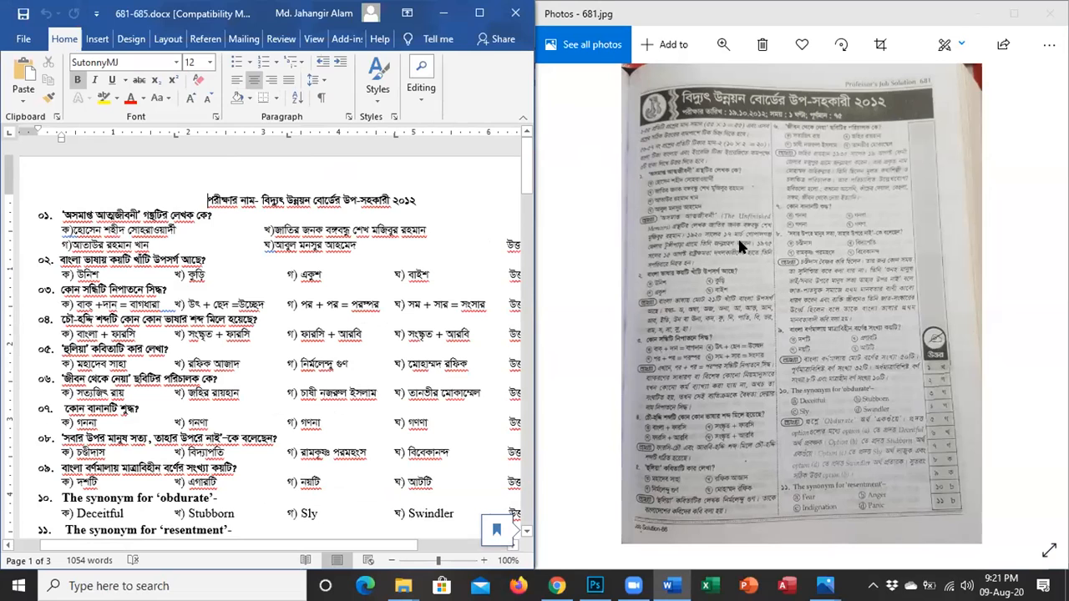
Step: Enlarge the 681.jpg page to readable size at its first questions and examine them against the answer column in 681-685.docx
text(++)
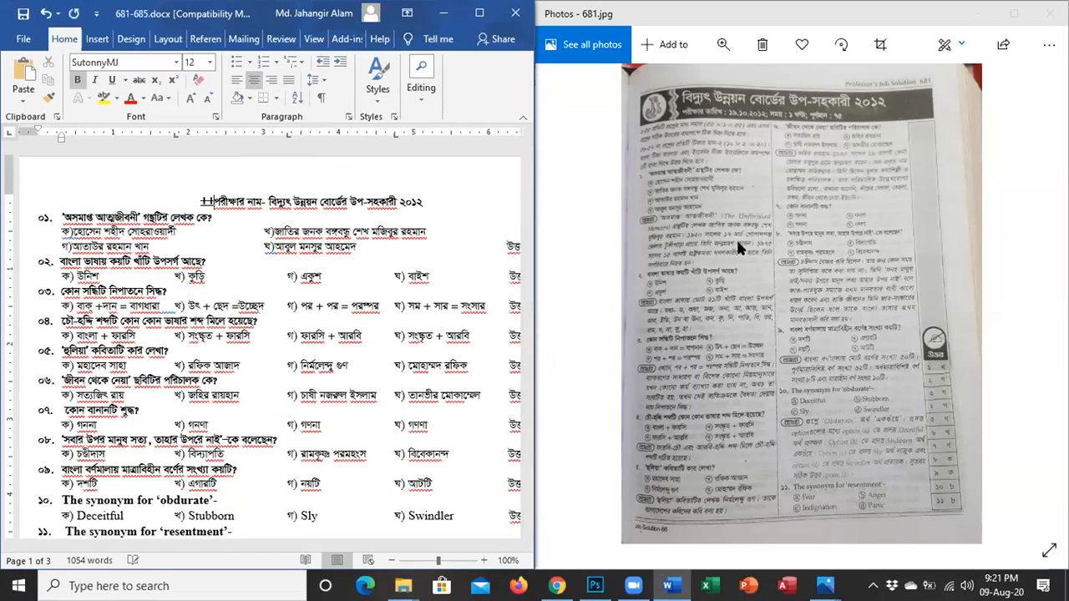
key(ctrl+z)
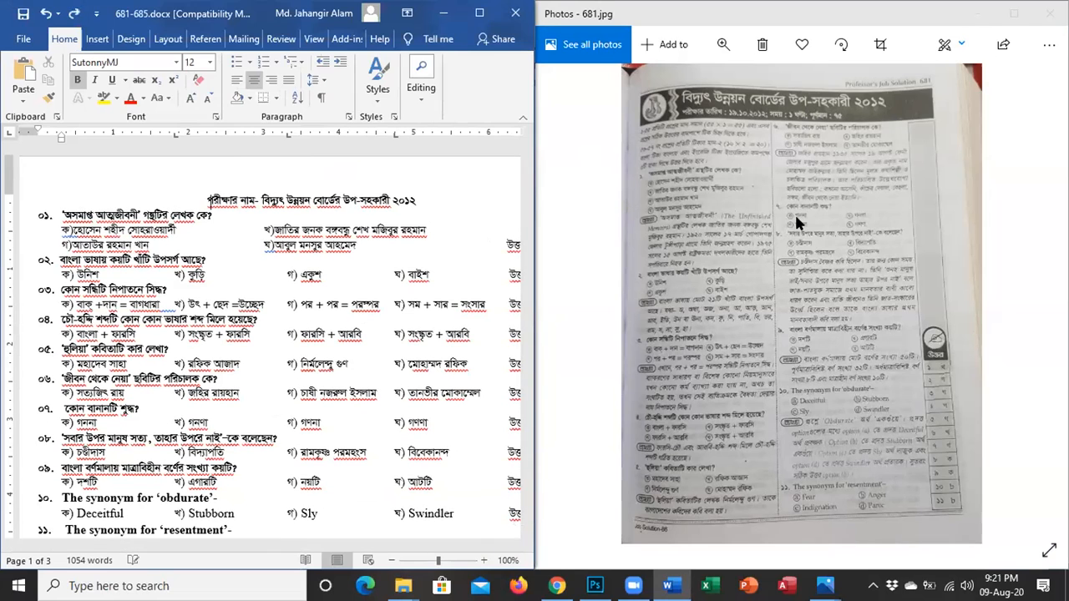
click(785, 235)
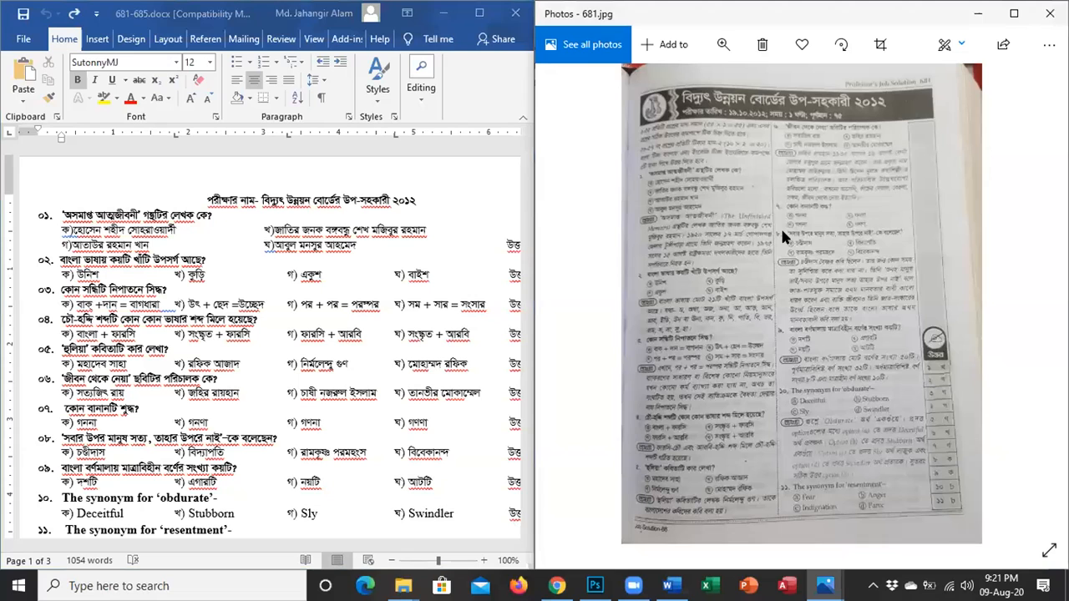
scroll(782, 232, up, 1)
scroll(782, 232, up, 1)
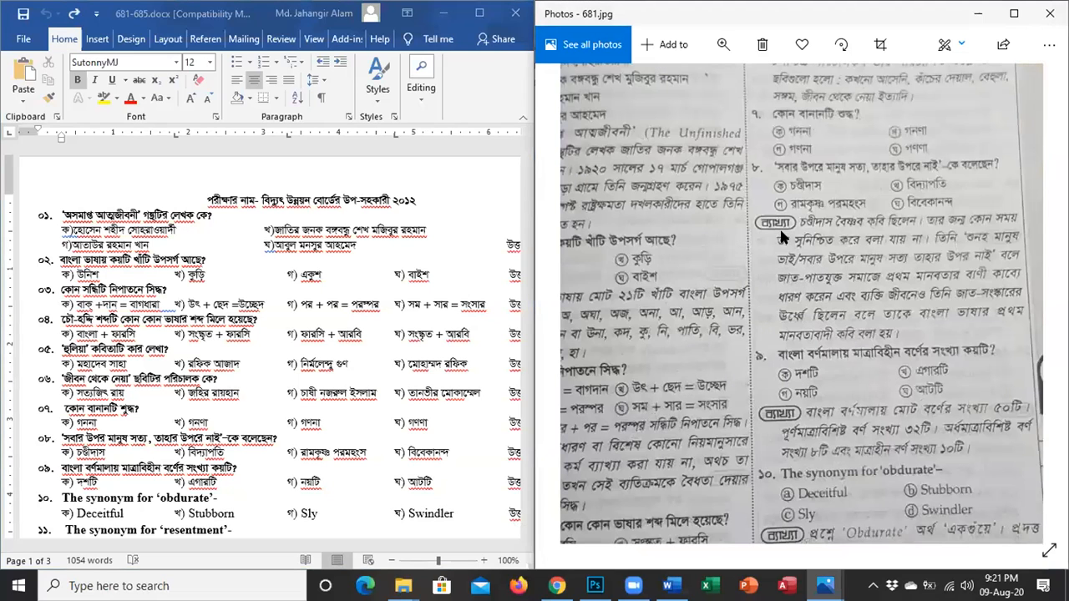
key(Left)
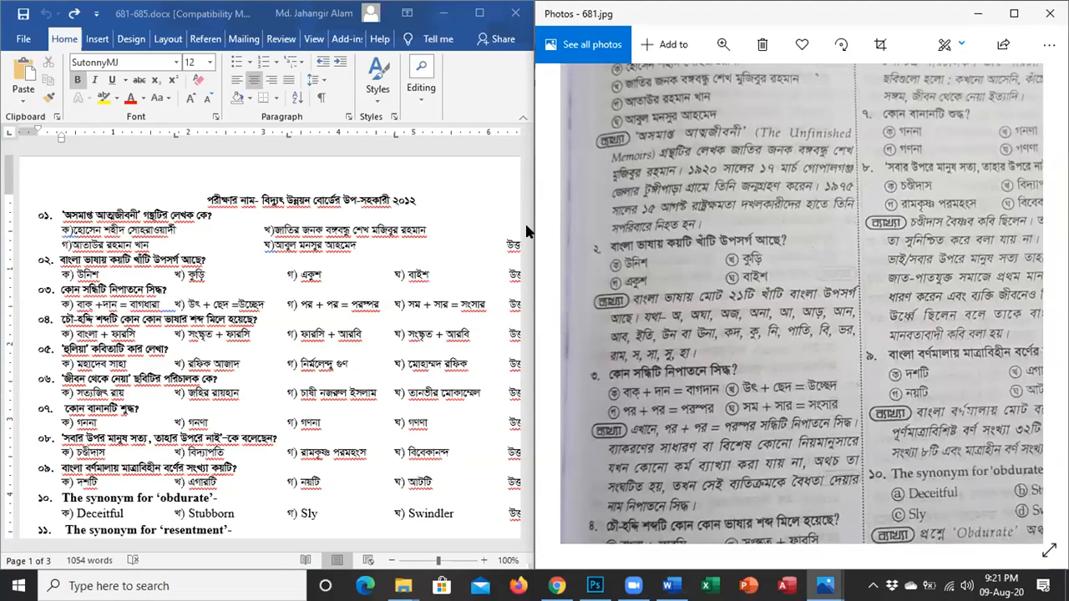
key(Up)
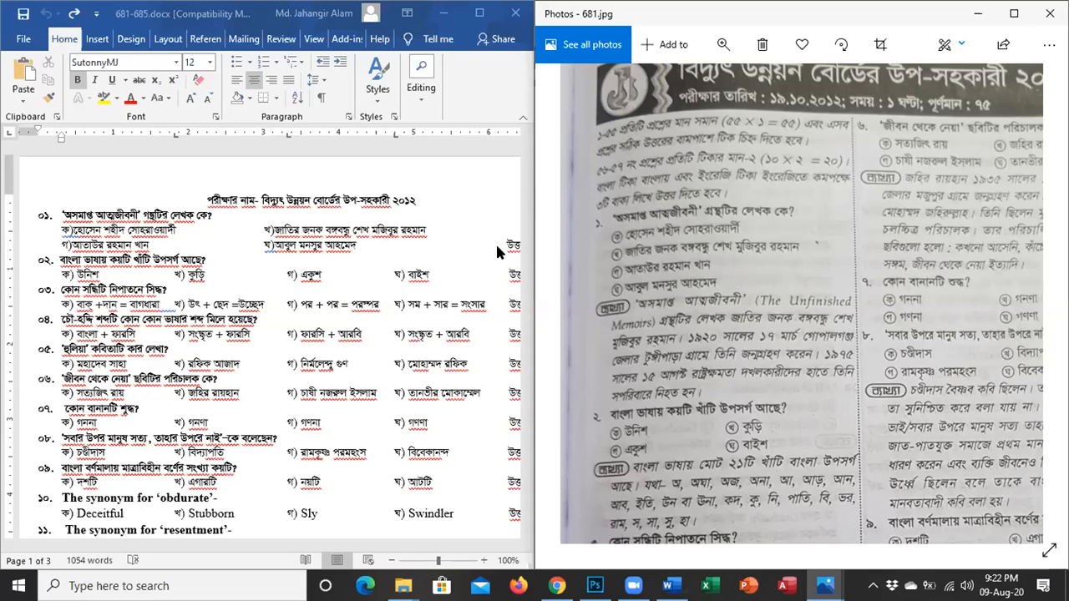
double_click(449, 239)
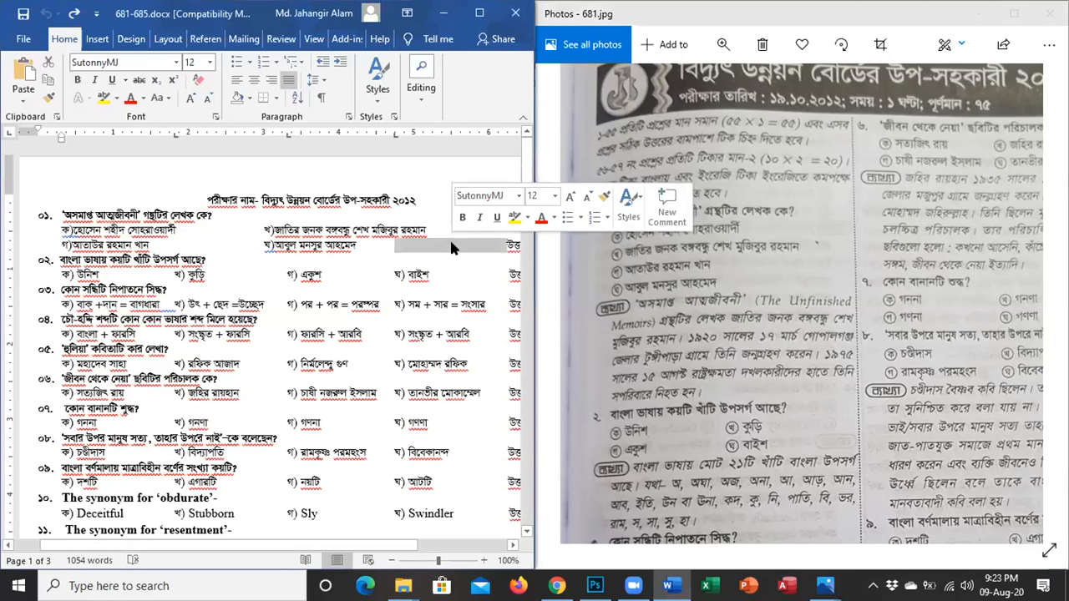
click(447, 241)
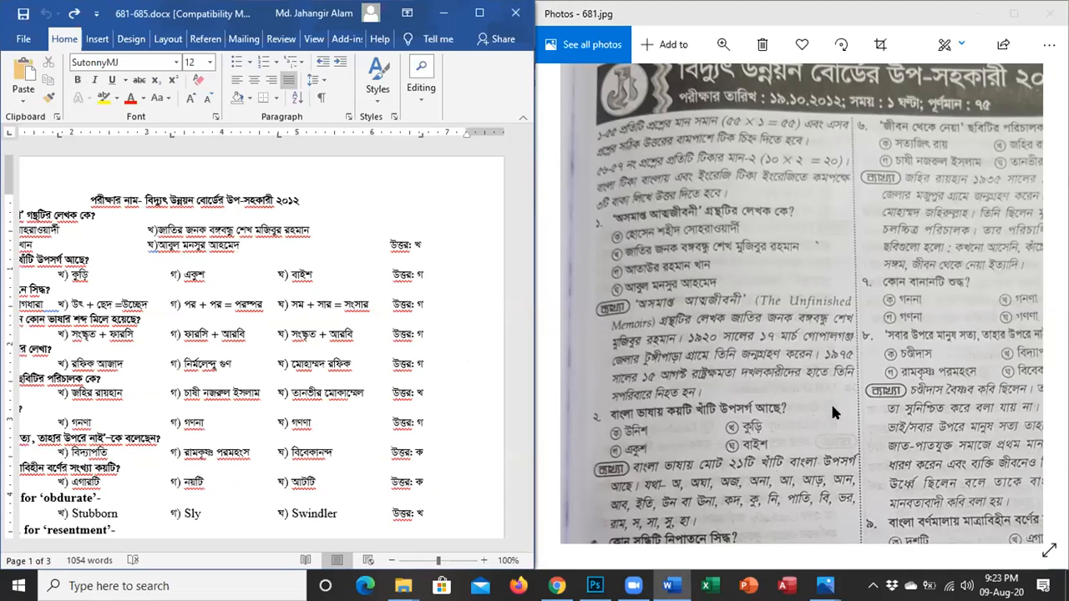
Step: Fit the whole 681.jpg page in view and highlight the question ০২ line in yellow in 681-685.docx
scroll(832, 407, down, 3)
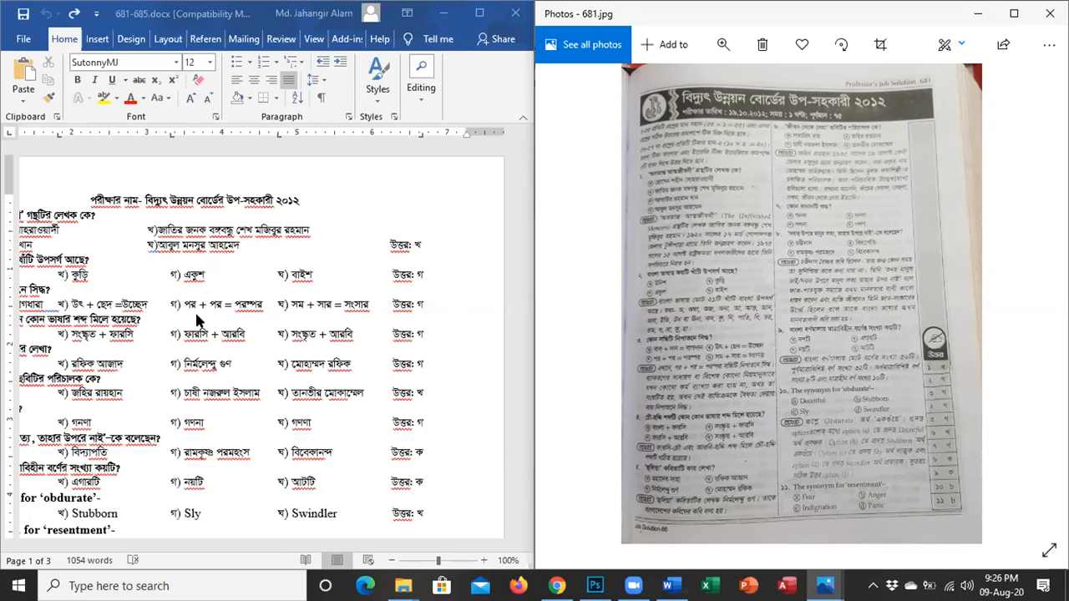
click(254, 344)
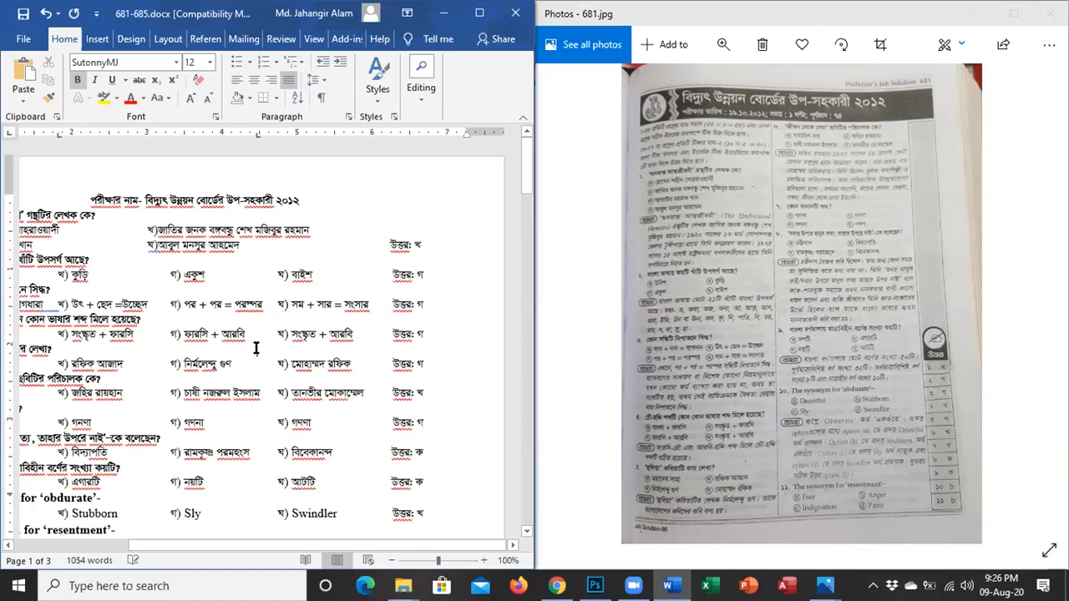
key(Home)
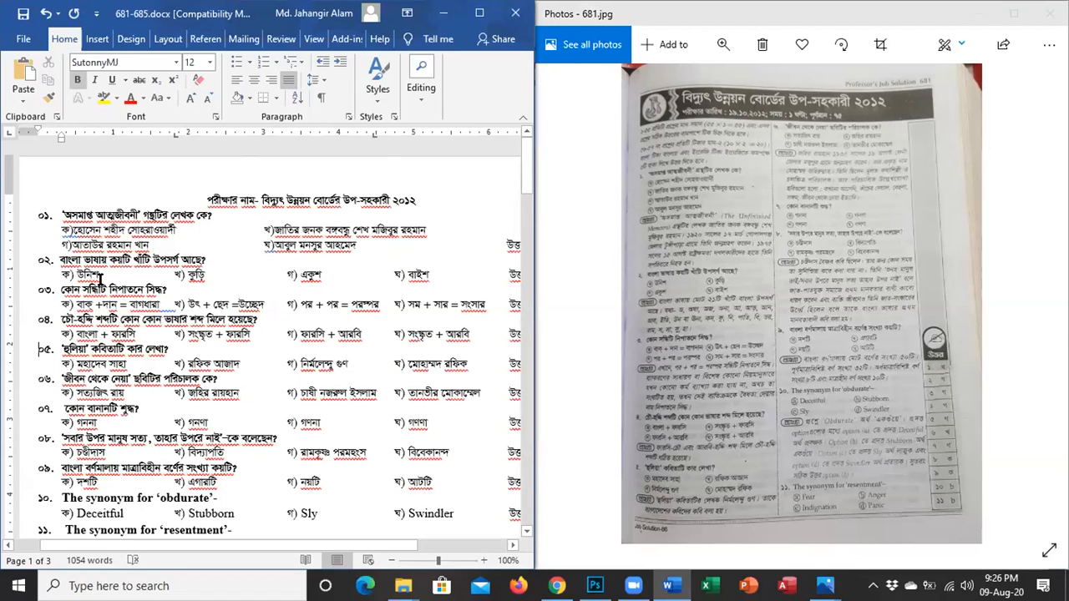
click(16, 266)
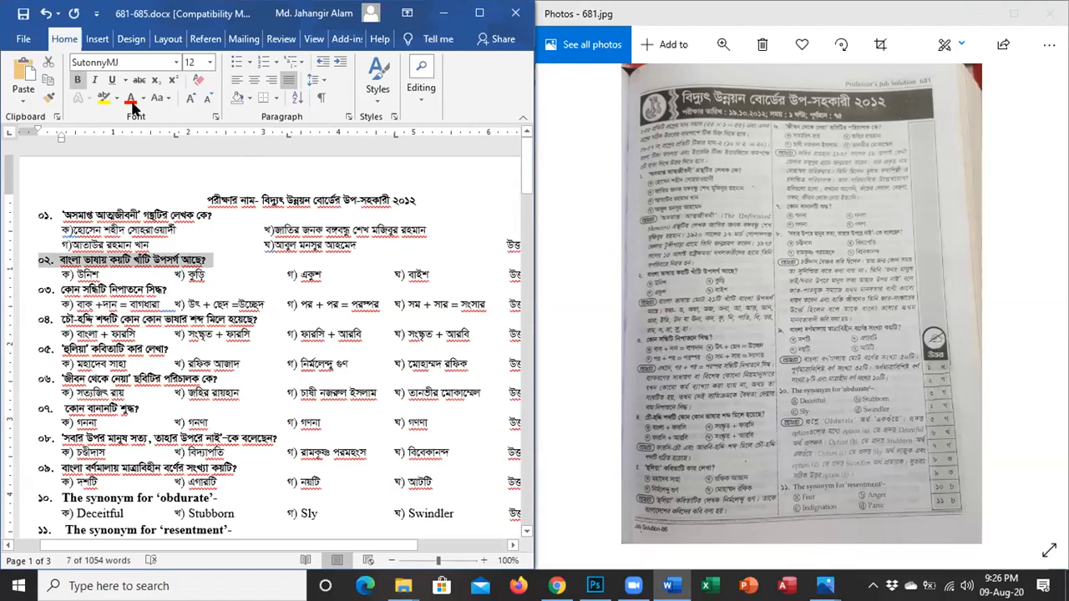
click(104, 98)
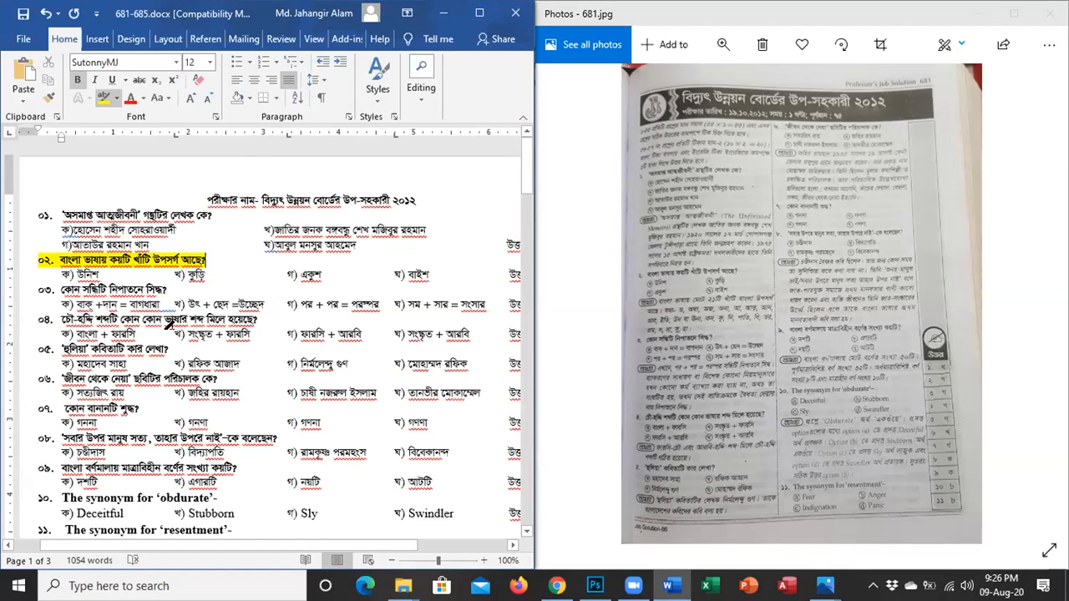
Step: Look through the remaining typed questions in 681-685.docx down to question ৫৫, then return to questions ৪২ to ৫০
scroll(204, 354, down, 5)
scroll(204, 355, down, 12)
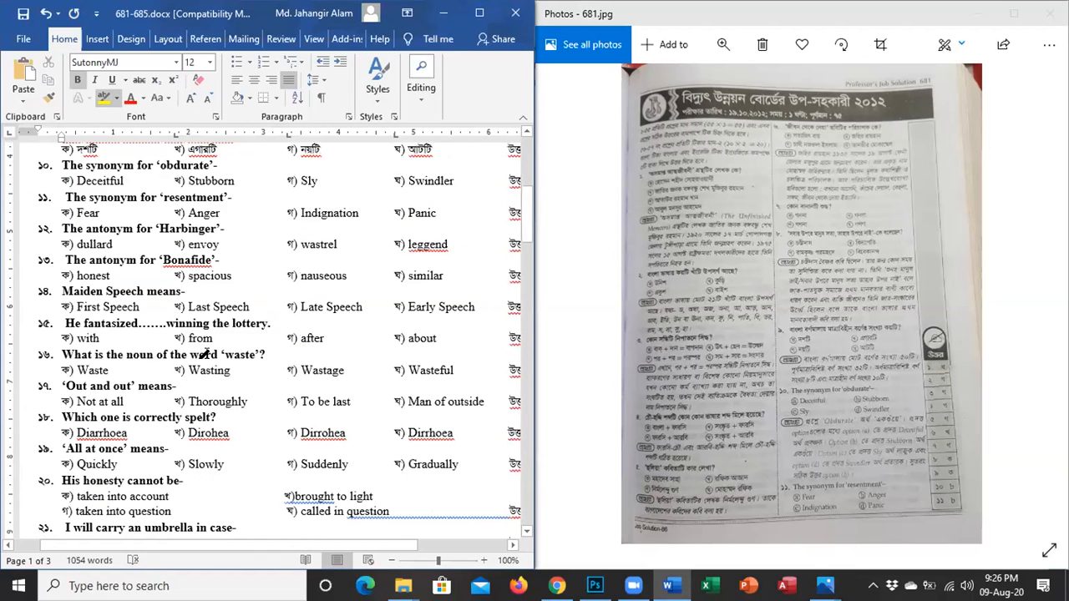
scroll(204, 355, down, 7)
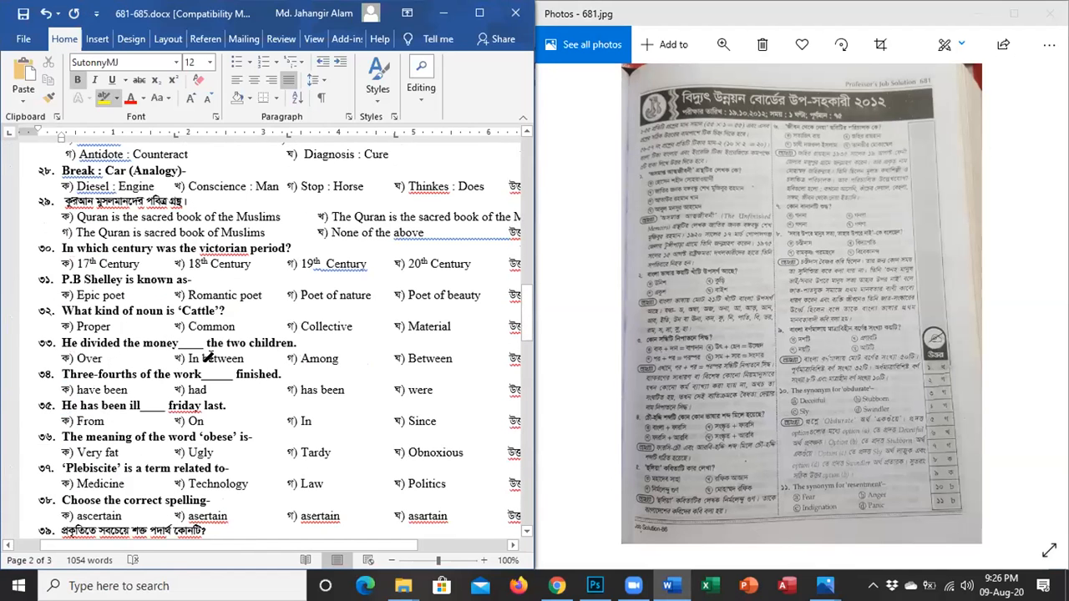
scroll(165, 349, down, 7)
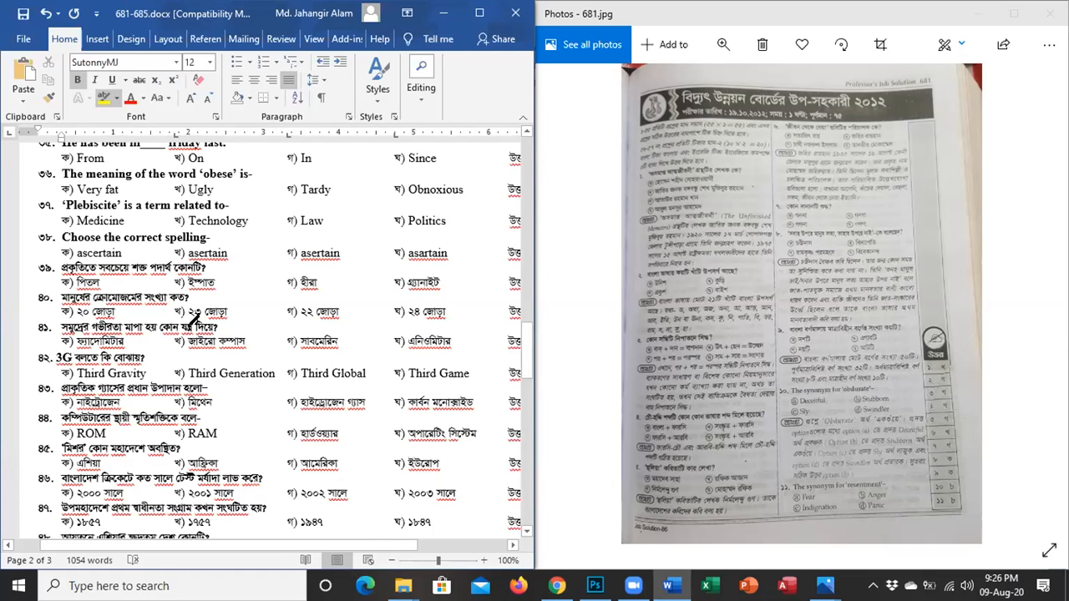
scroll(194, 319, down, 8)
scroll(194, 319, down, 3)
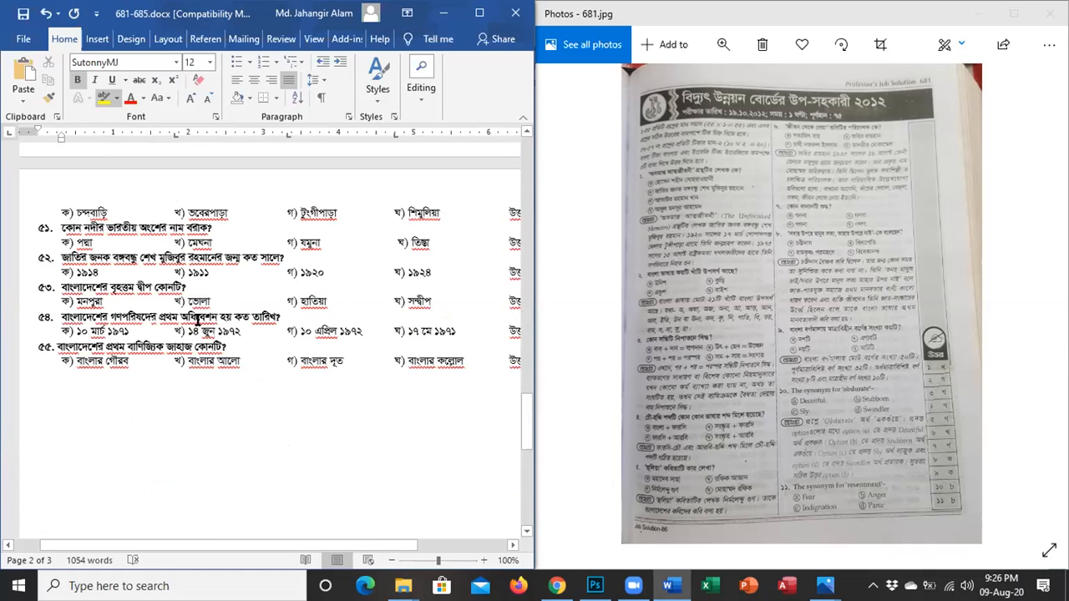
scroll(354, 424, up, 7)
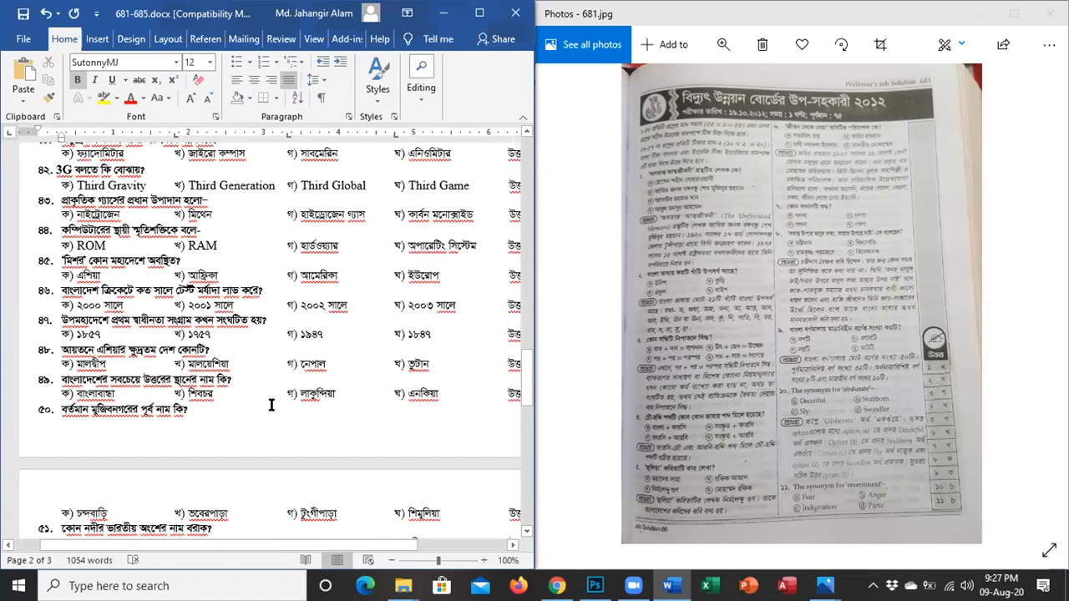
Step: Bring up Word's full symbol collection and display the characters of the SutonnyOMJ font
click(95, 40)
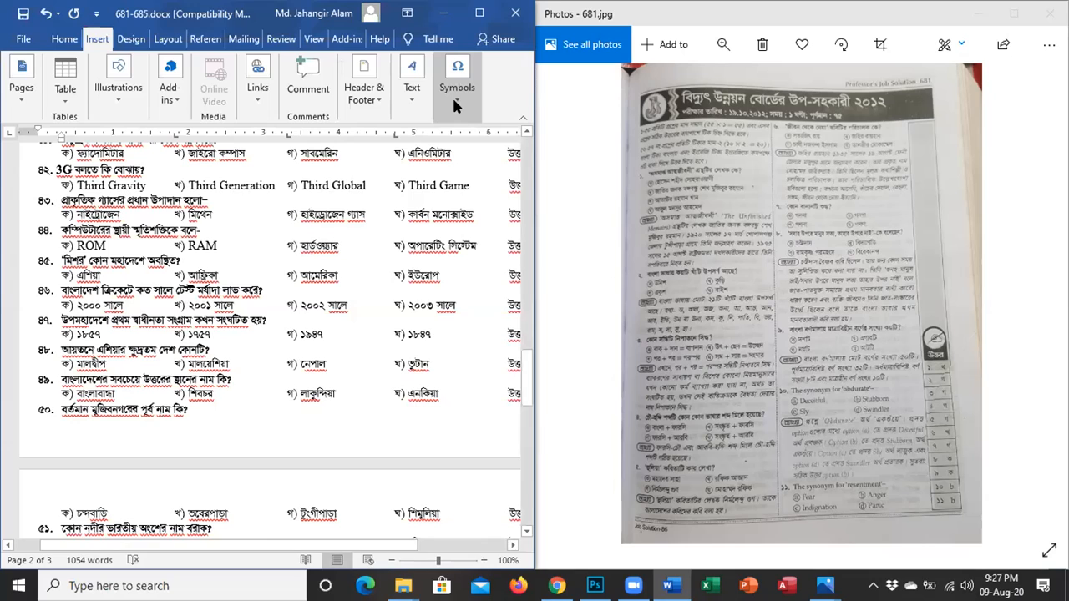
click(455, 102)
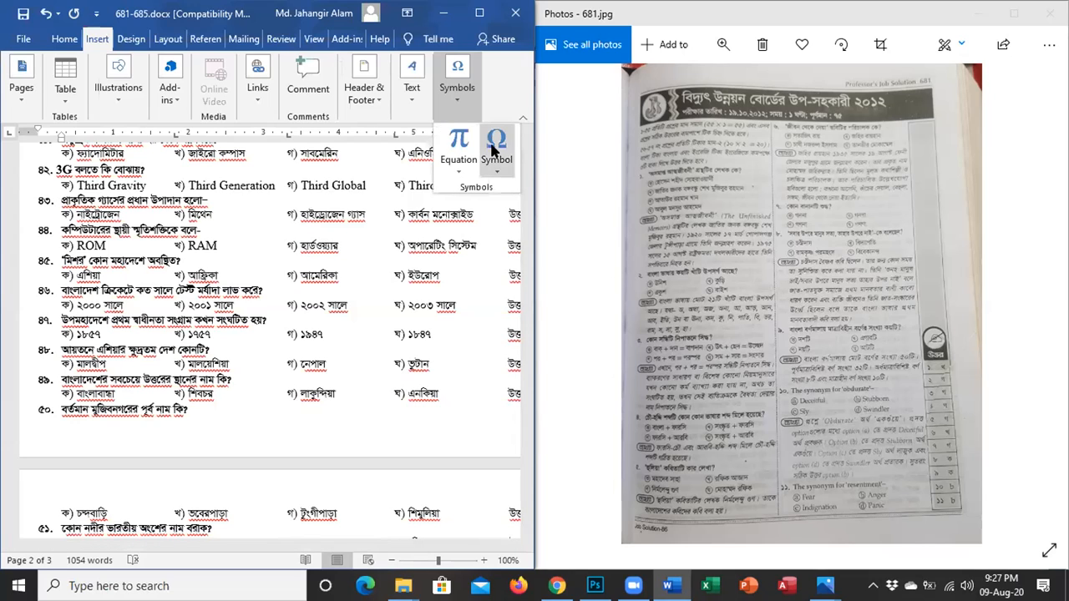
click(498, 170)
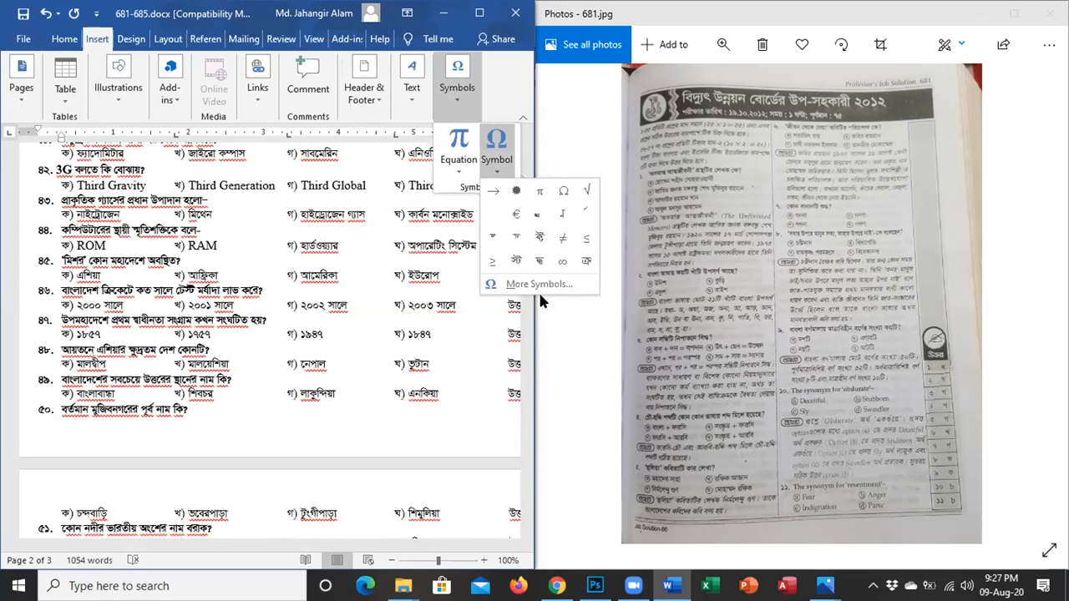
click(552, 284)
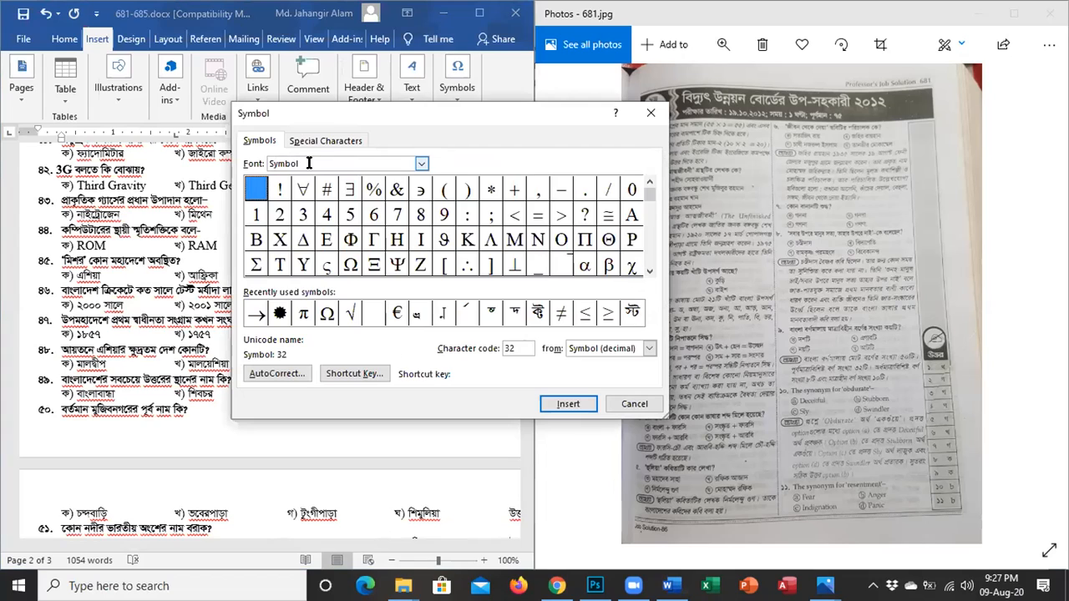
click(422, 164)
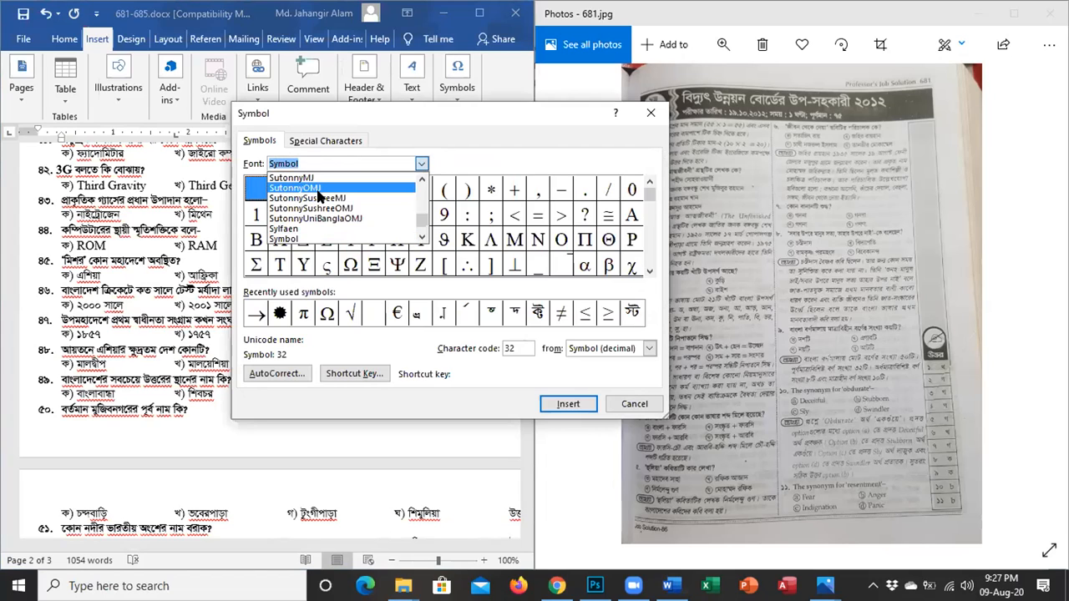
click(317, 191)
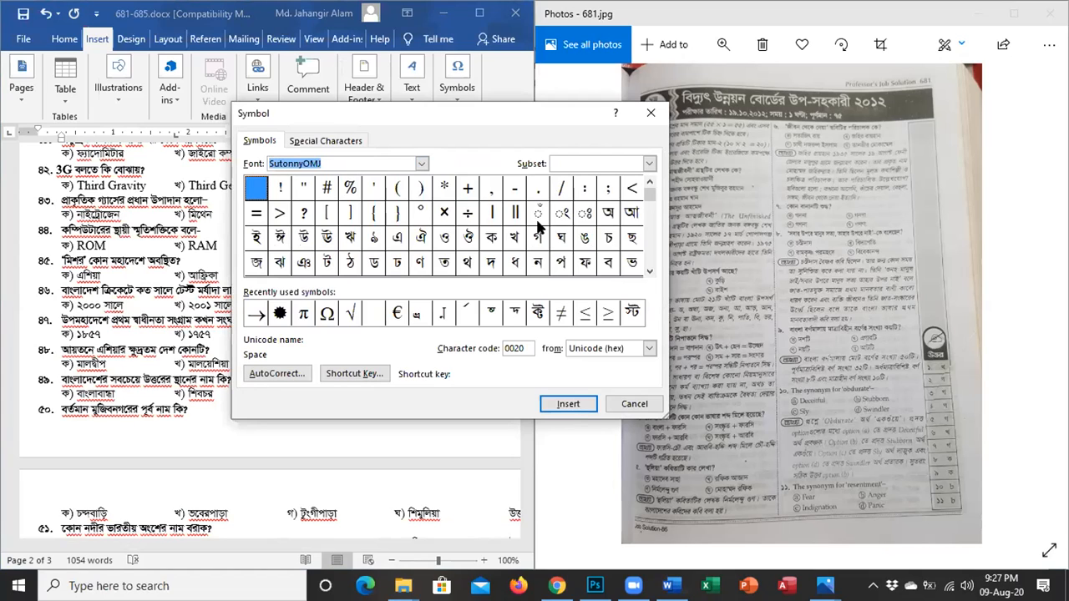
Step: Switch the symbol collection to the Symbol font, examine its arrows and mathematical characters, and close it
text(symbol)
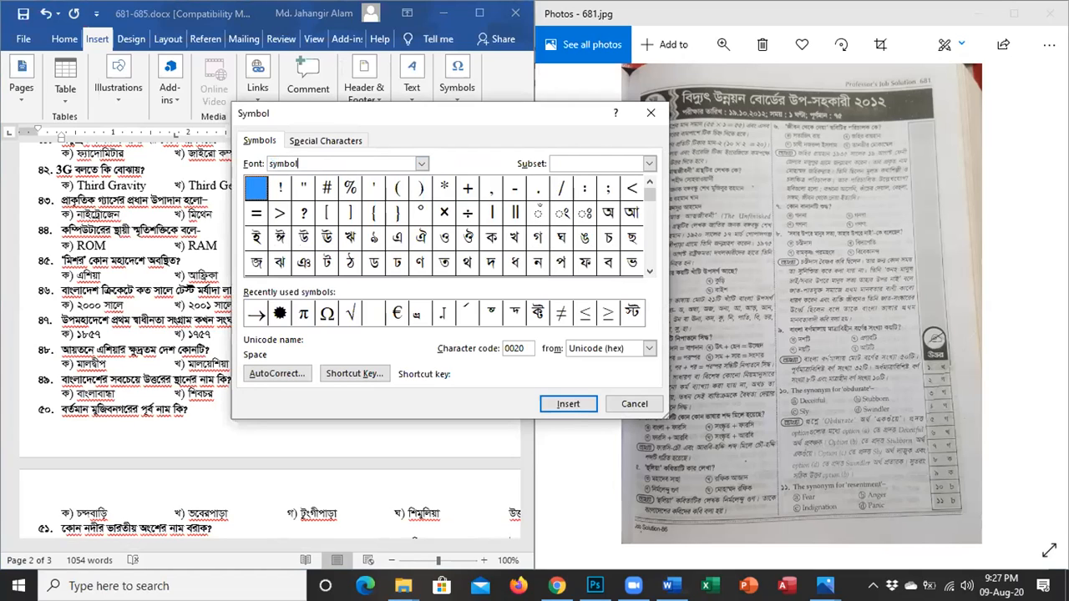
key(Return)
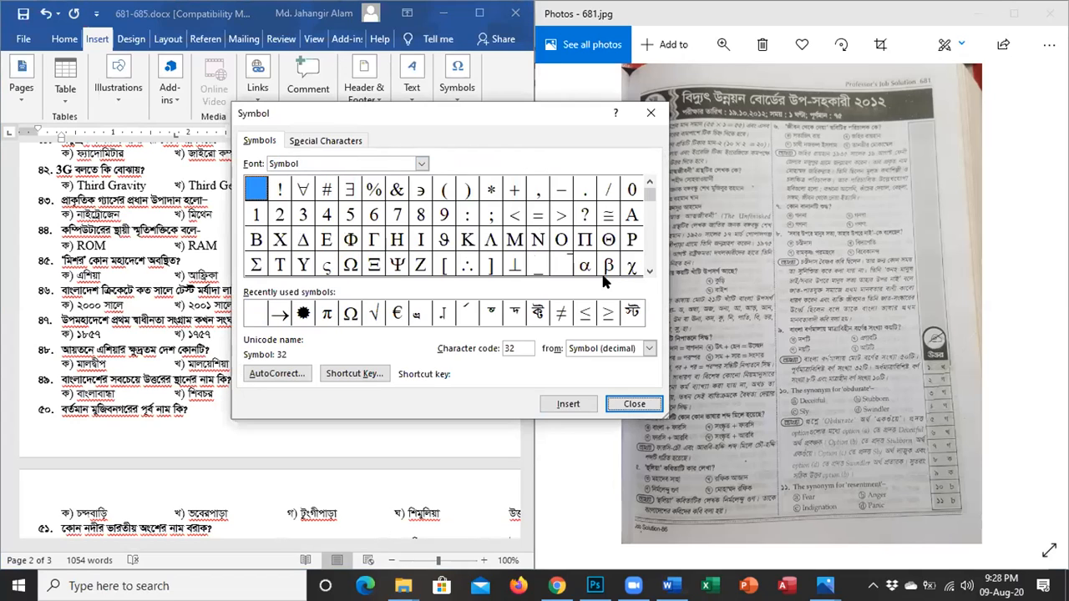
click(649, 272)
click(649, 271)
click(649, 272)
click(649, 272)
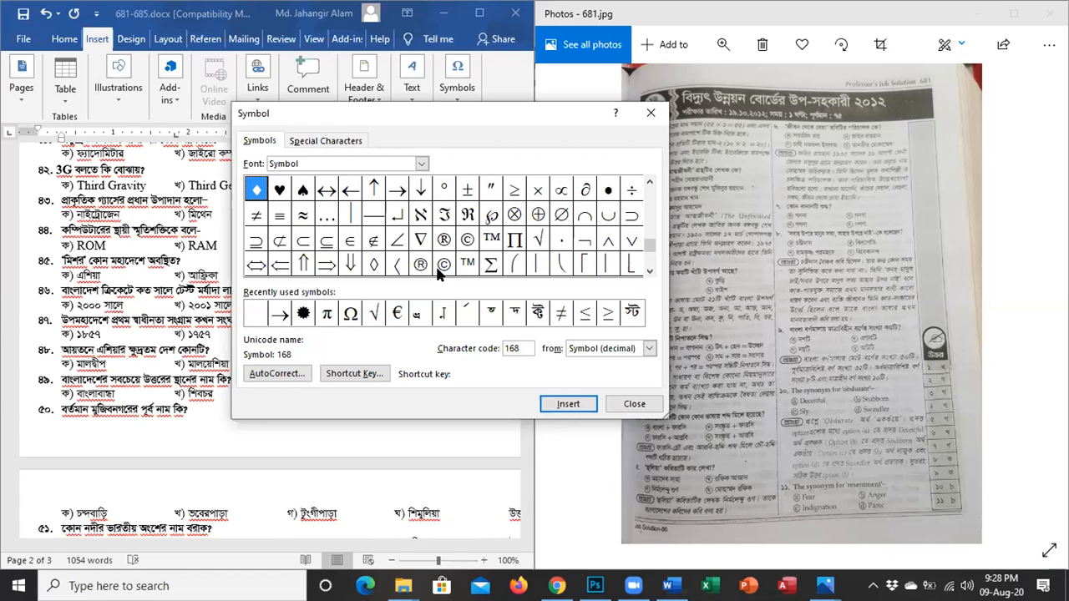
click(650, 115)
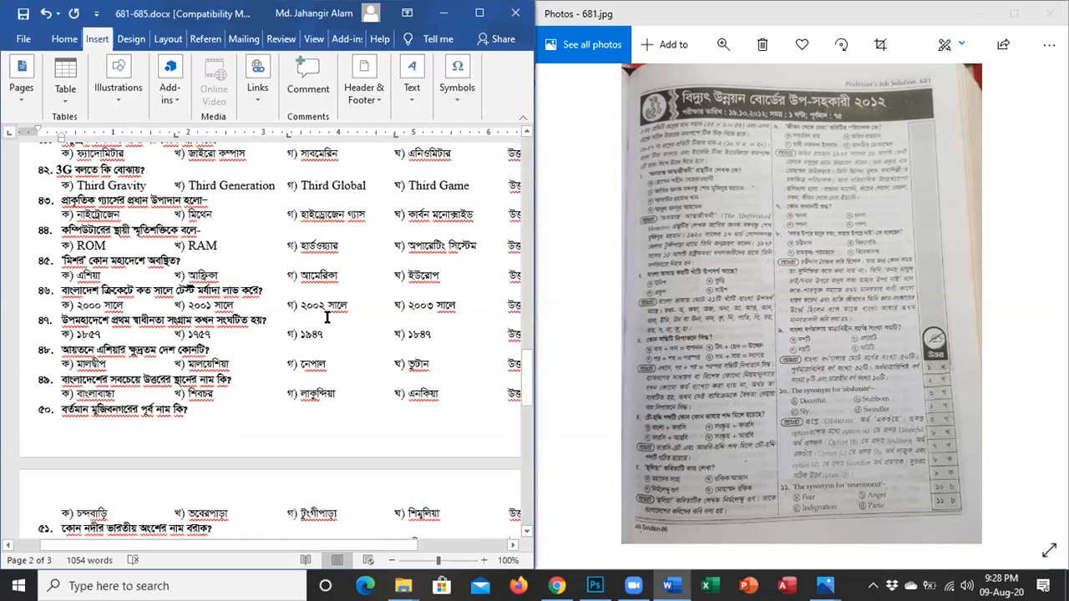
Step: Close the 681.jpg photo, maximize Word and close 681-685.docx without saving the changes
scroll(327, 317, up, 5)
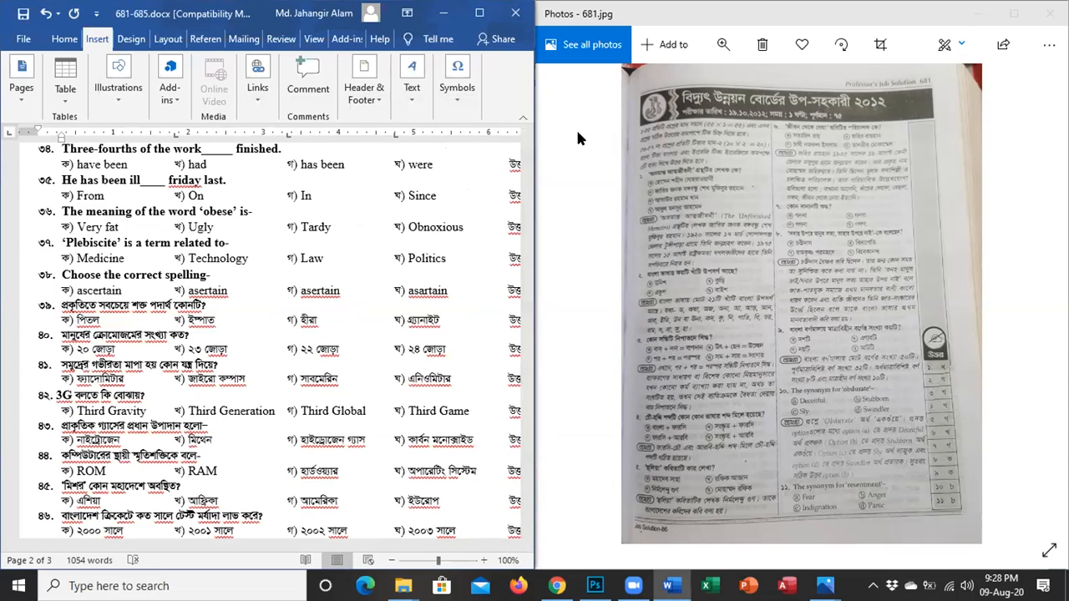
click(1050, 12)
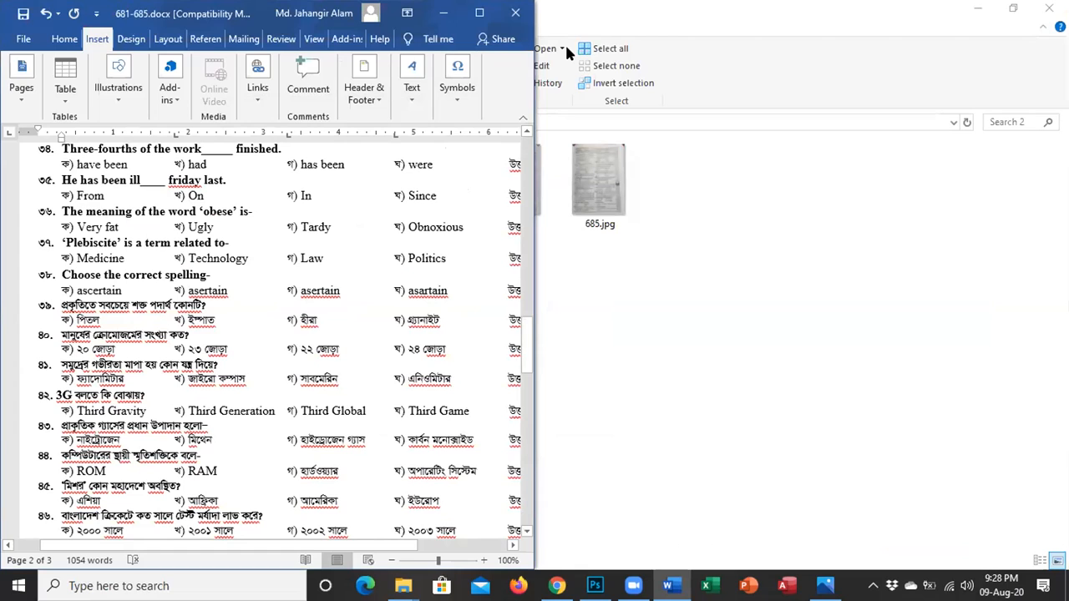
key(super+Up)
click(1050, 11)
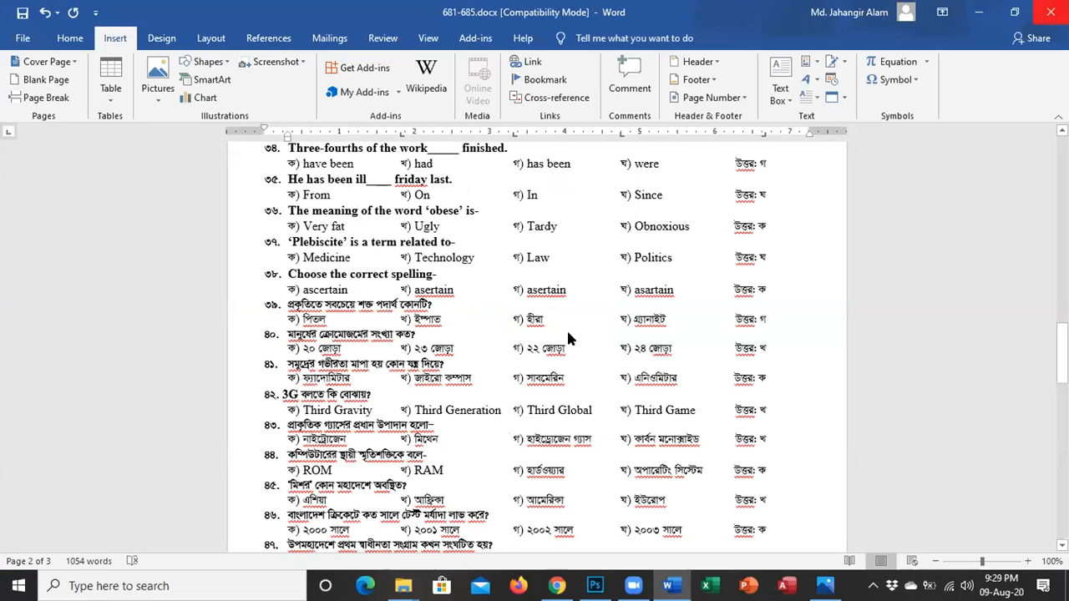
click(562, 327)
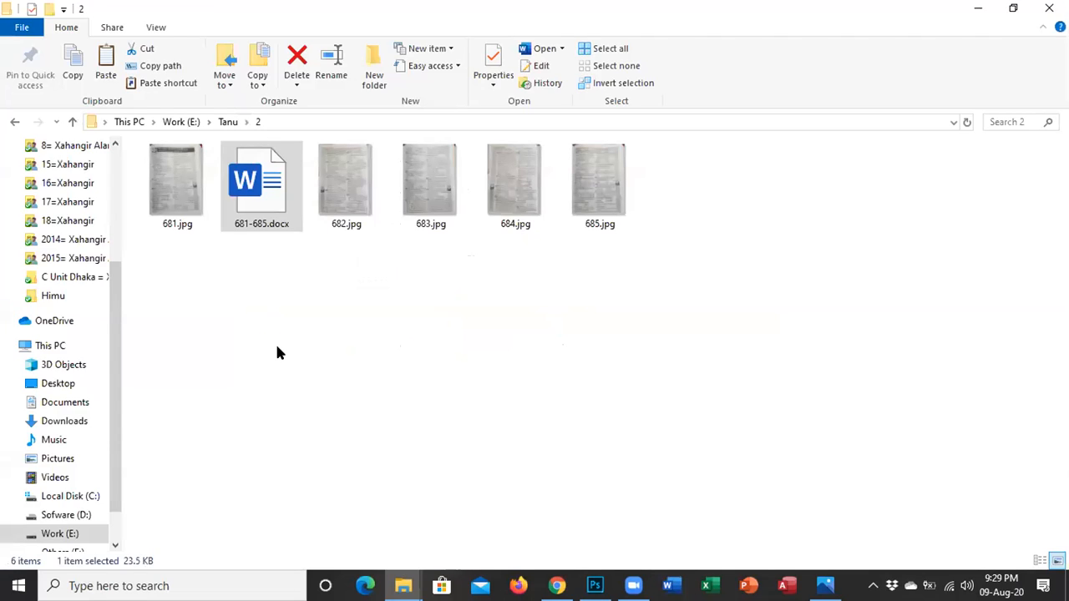
Step: Open 684.jpg from folder 2, enlarge the page to examine questions ৩৭ to ৪১, and close the photo
click(275, 351)
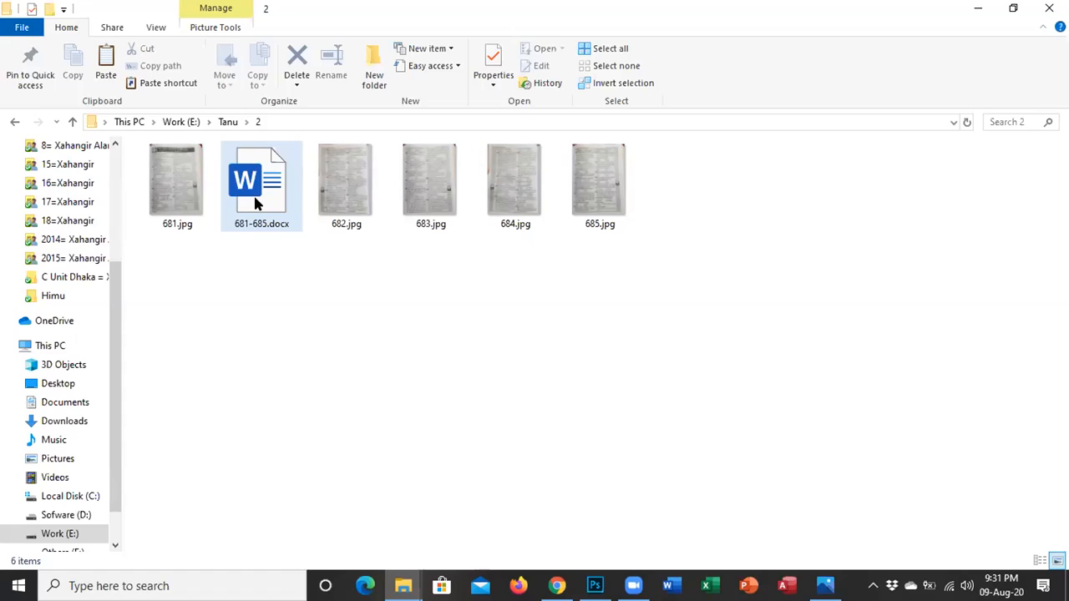
click(267, 191)
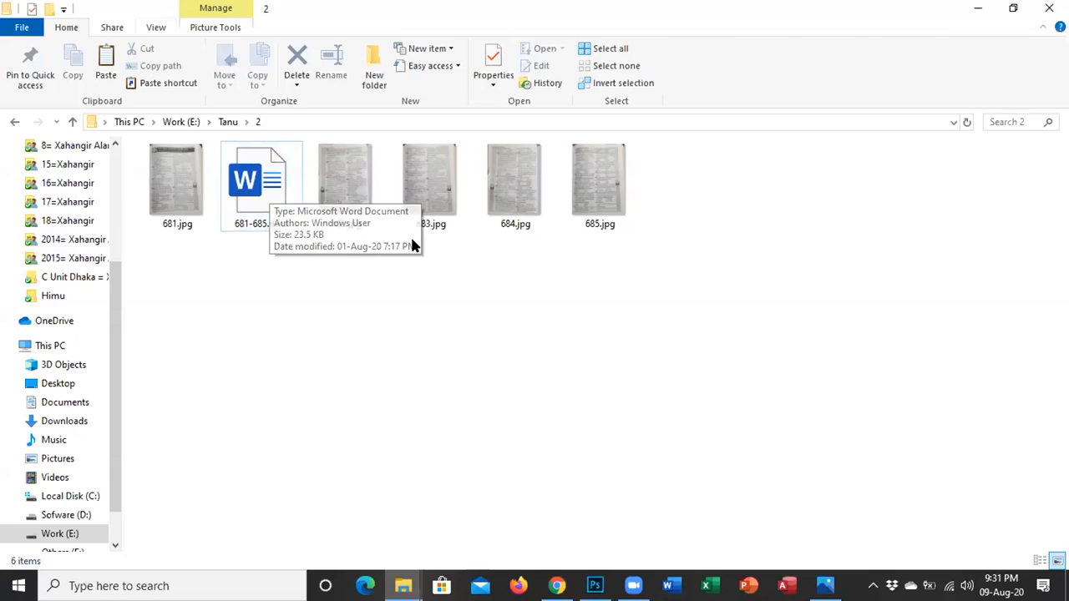
click(507, 179)
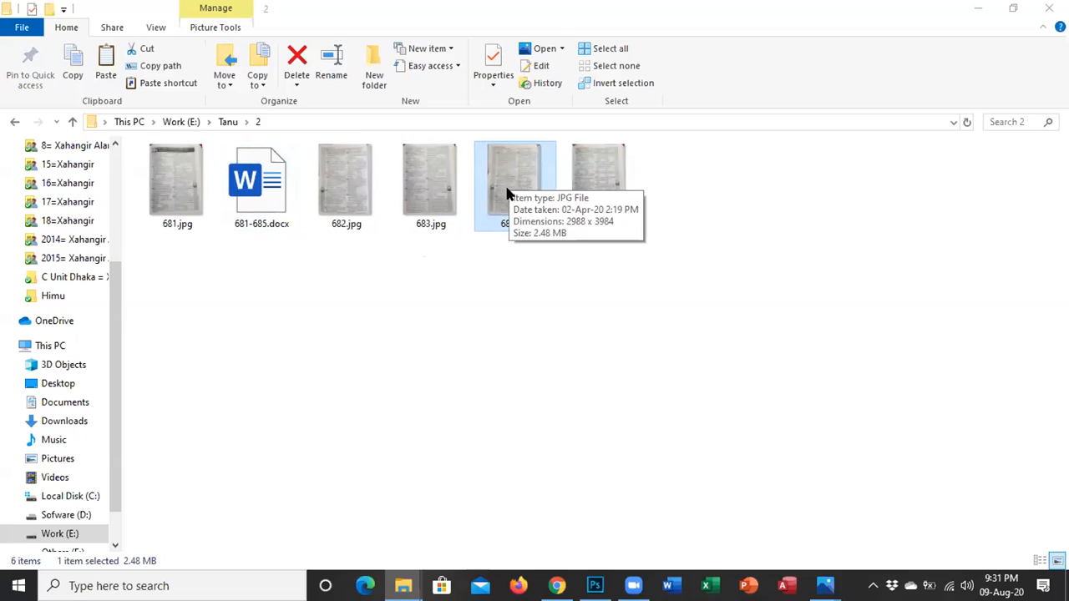
double_click(507, 190)
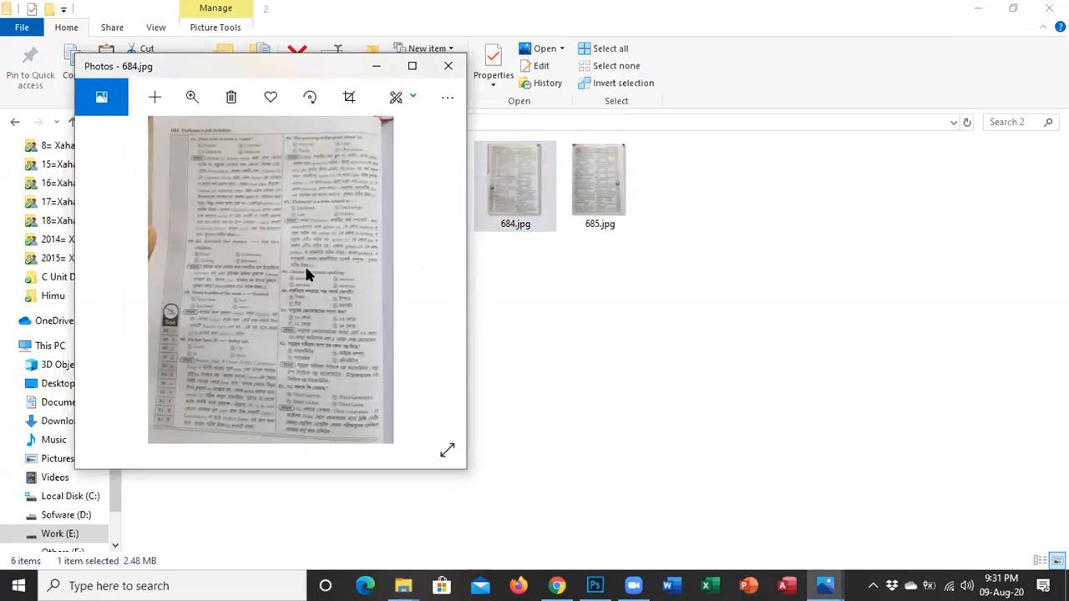
scroll(304, 263, up, 2)
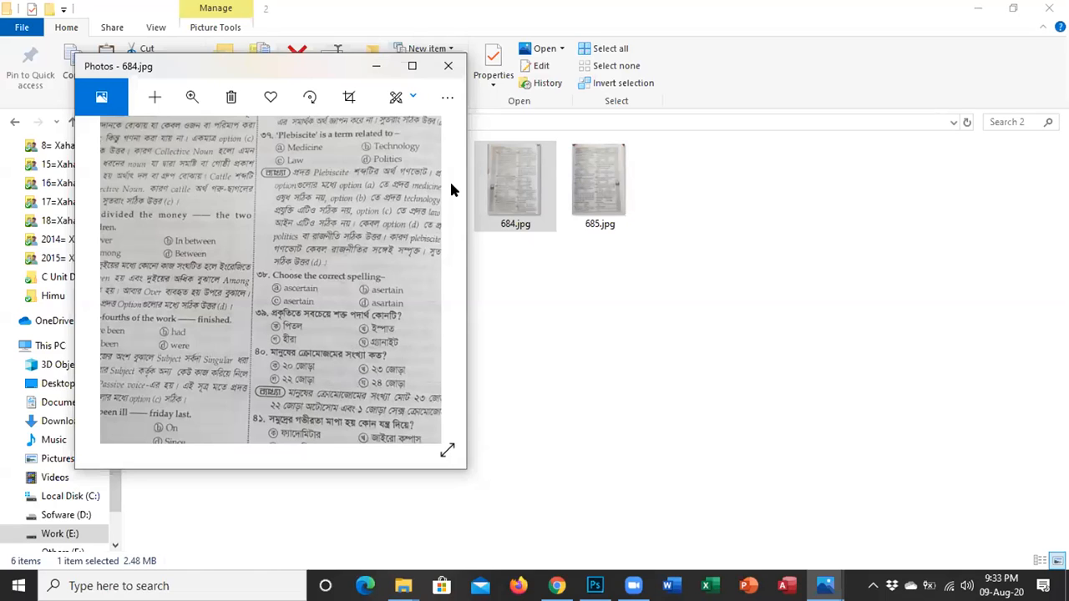
click(447, 66)
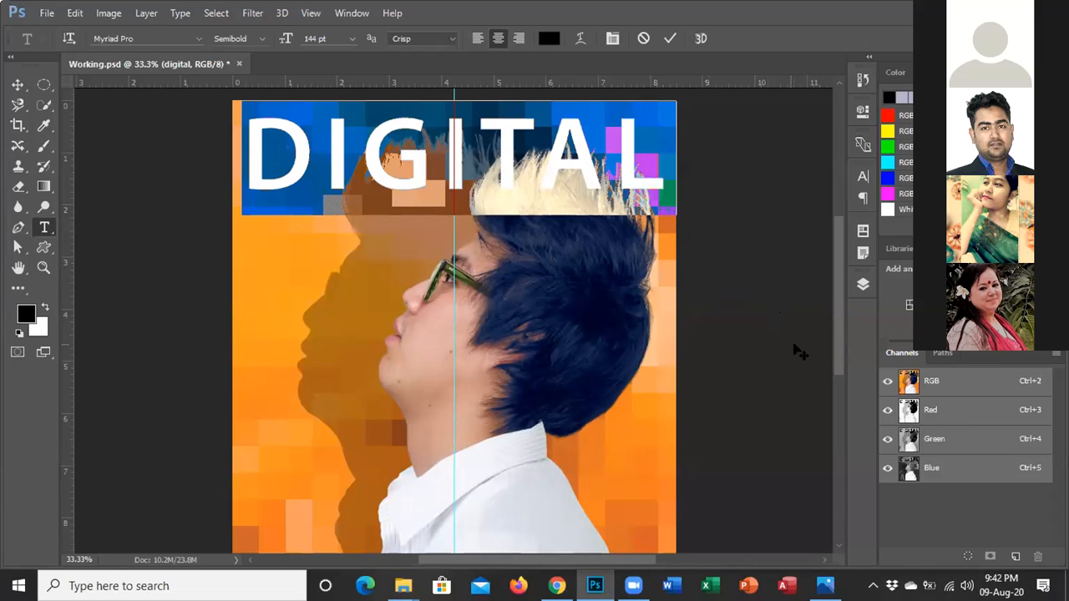
Step: Switch to Photoshop, commit the DIGITAL title text, activate the Move tool and display the document's layers
click(670, 40)
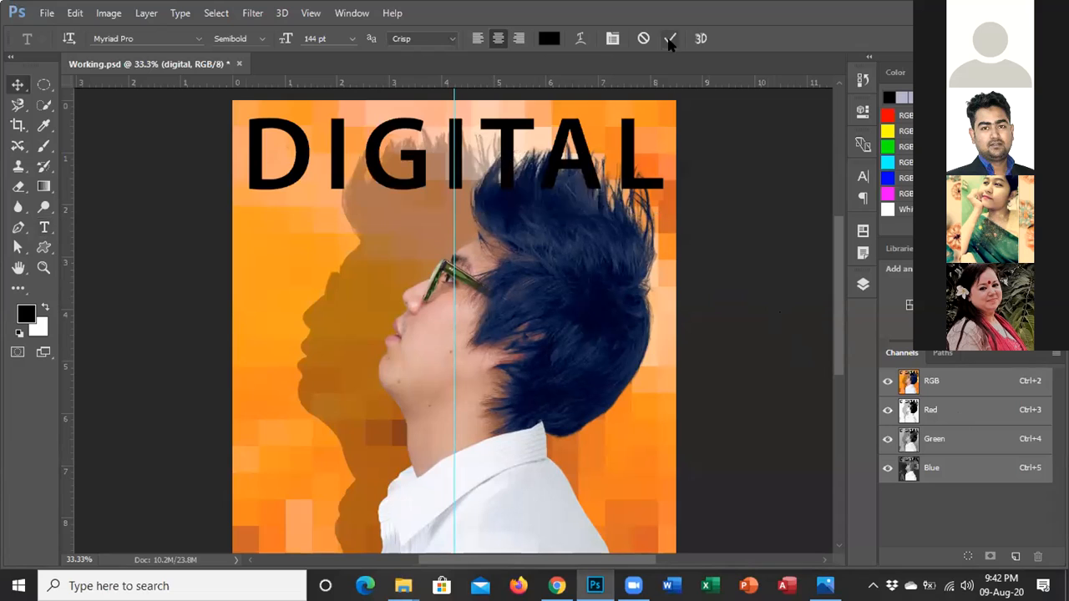
key(v)
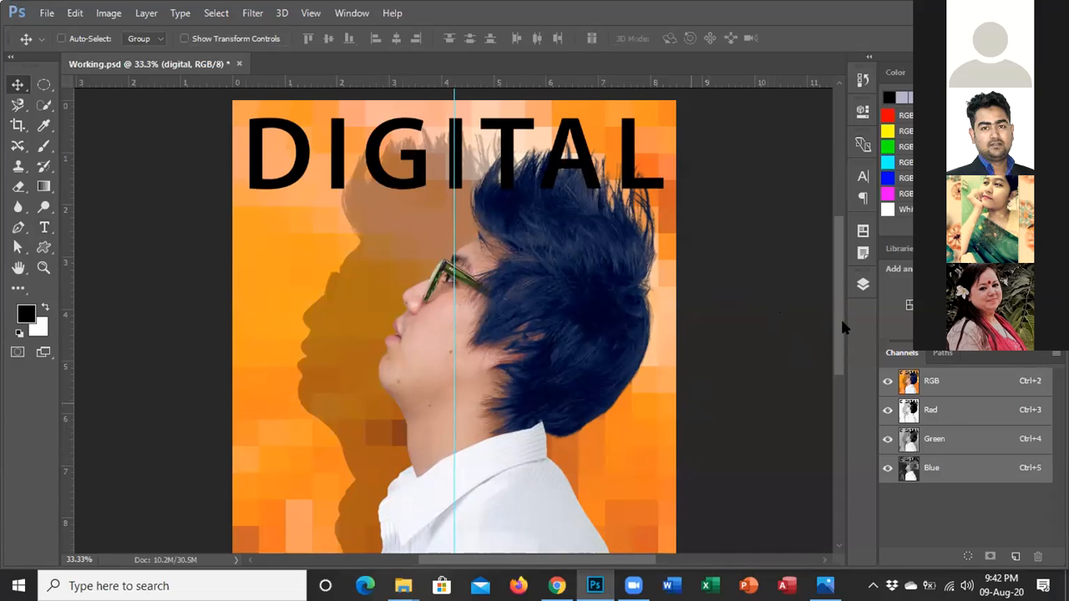
click(862, 284)
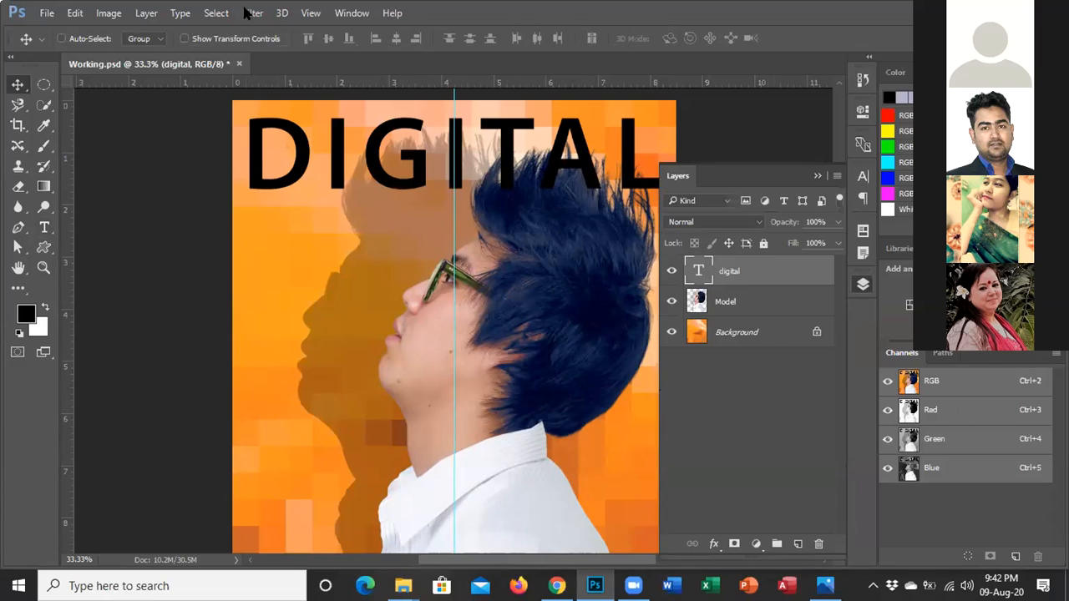
Step: Open circuit_board.tif from the Lesson 07 folder and arrange the two open documents as 2-up Vertical
click(46, 14)
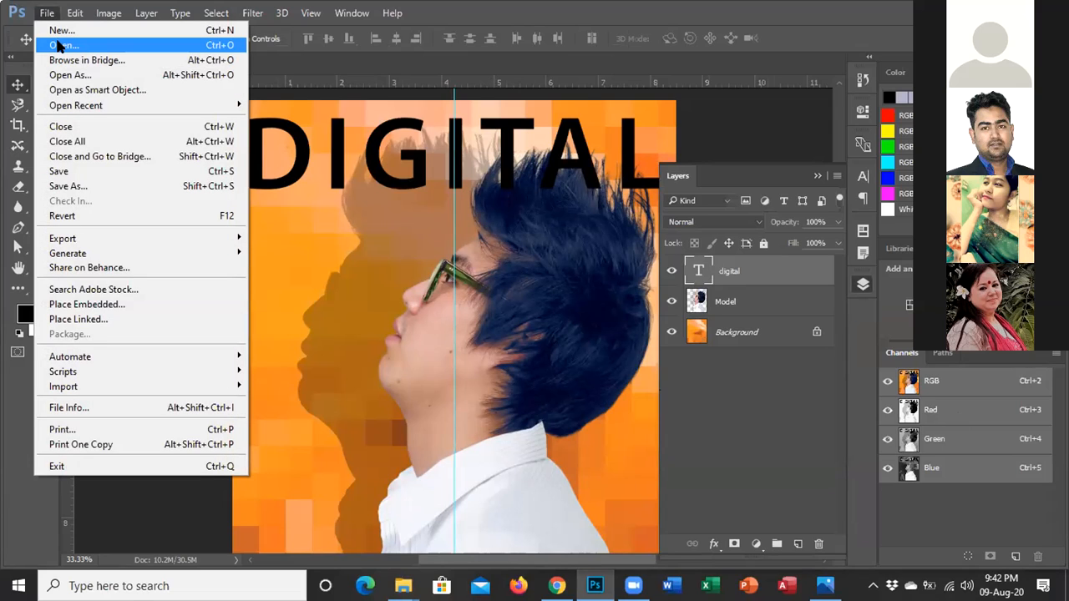
click(58, 46)
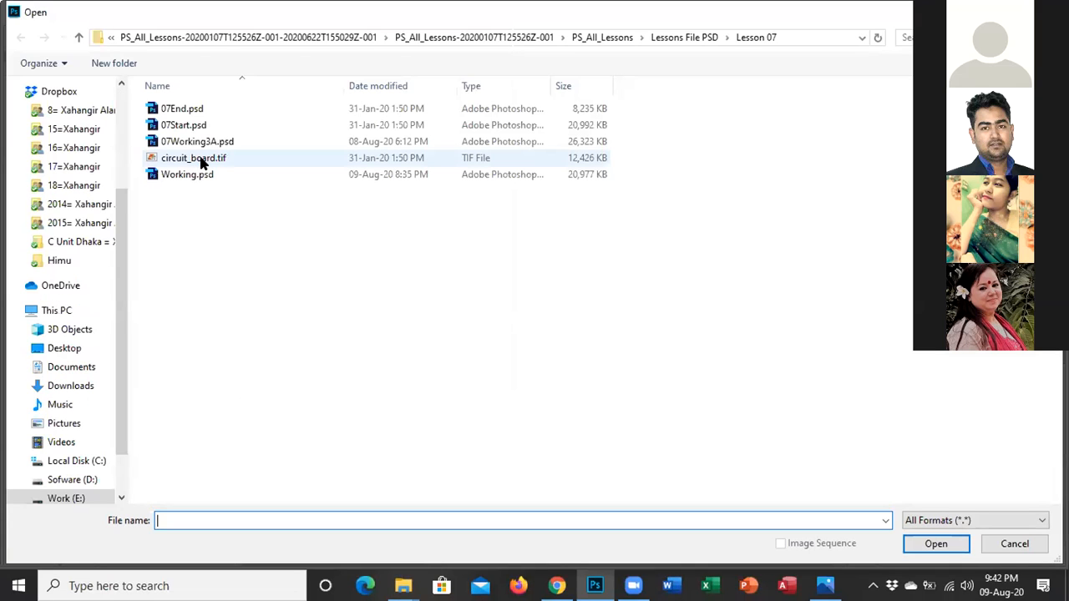
double_click(201, 159)
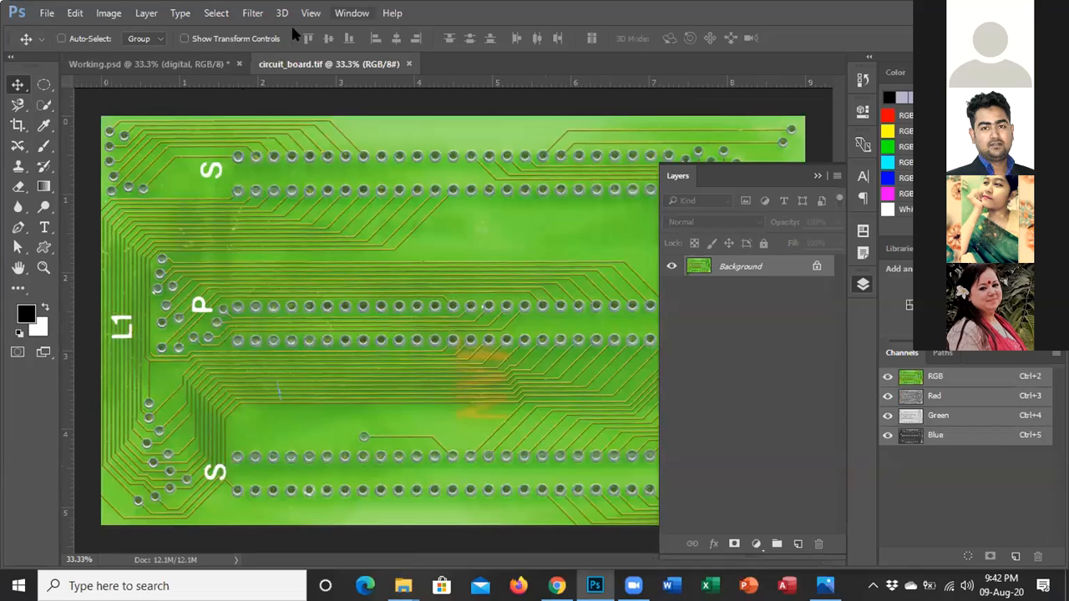
click(352, 12)
mouse_move(455, 11)
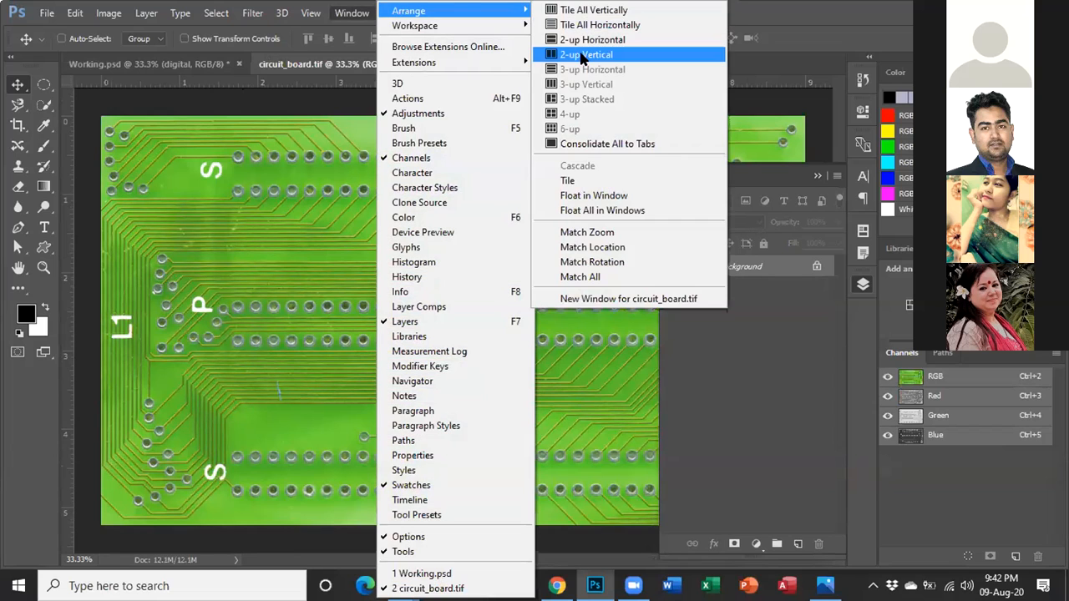
click(584, 55)
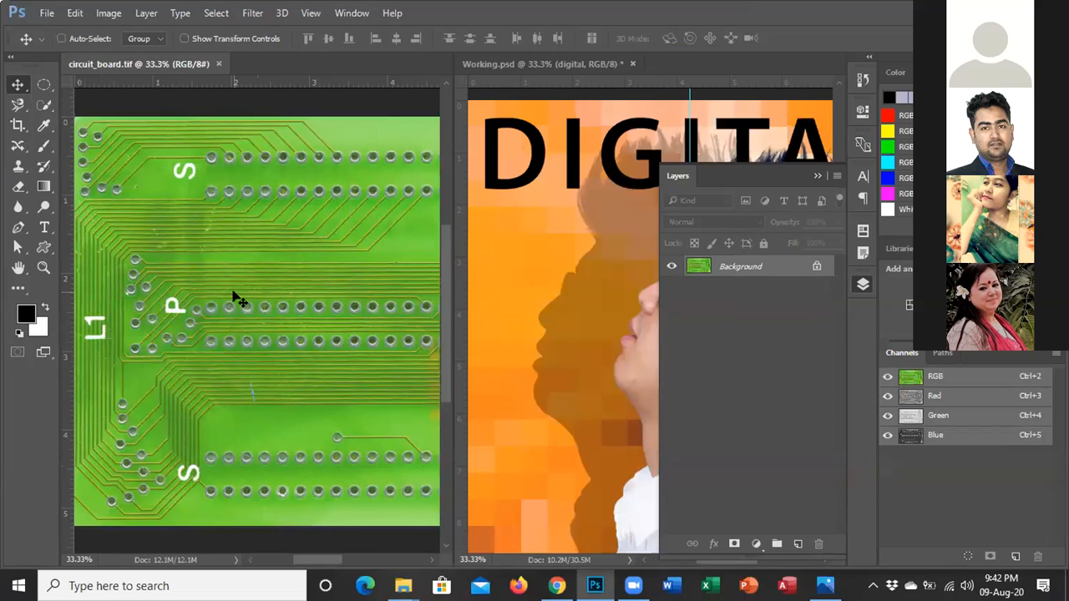
Step: Copy the circuit board image into Working.psd as a new layer and close circuit_board.tif
drag(238, 290, 635, 343)
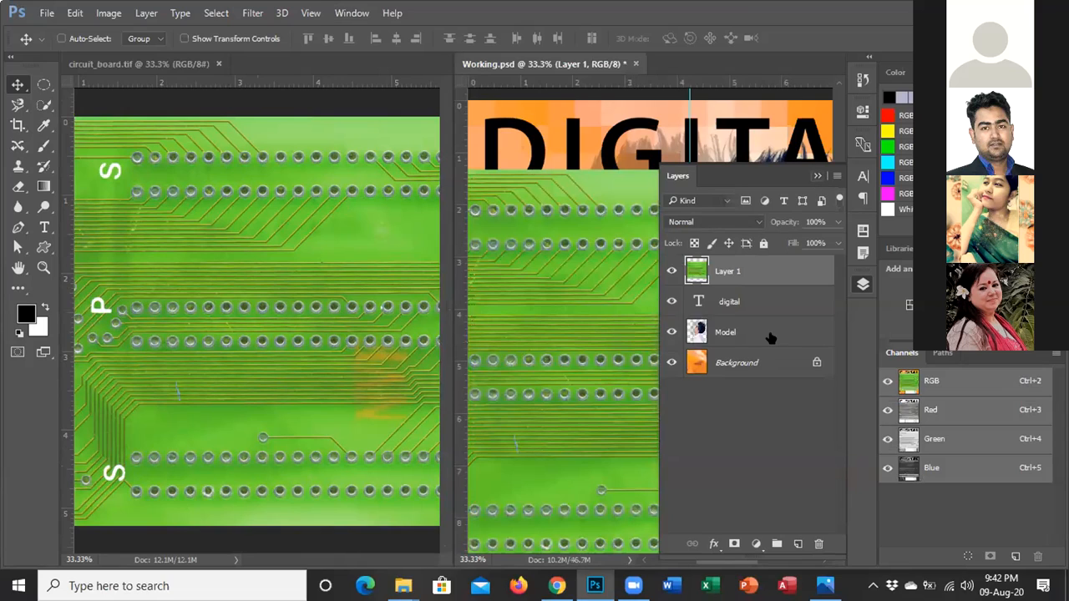
click(749, 337)
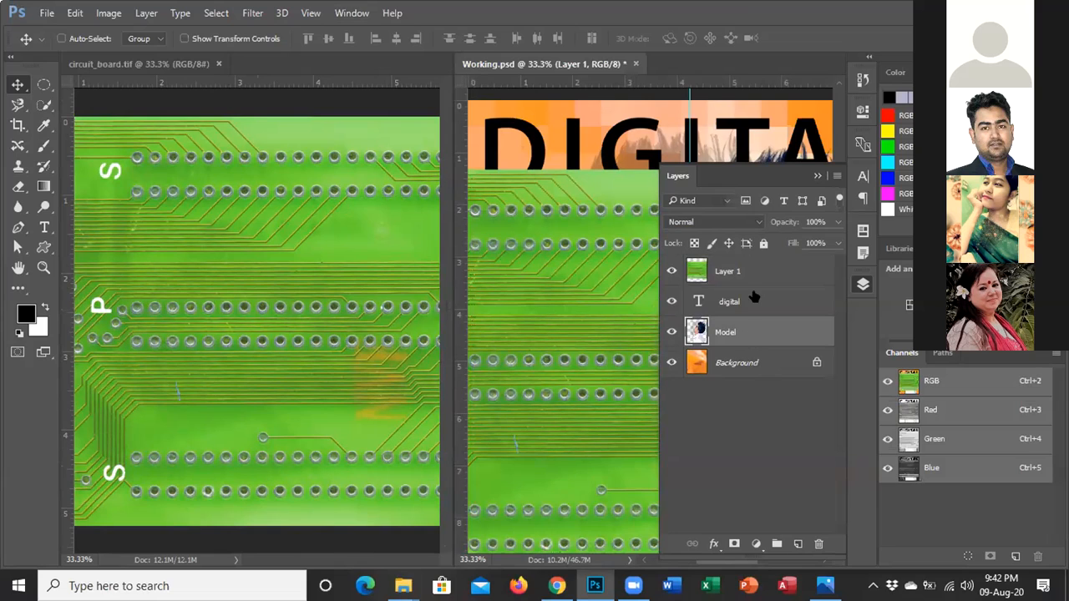
double_click(759, 348)
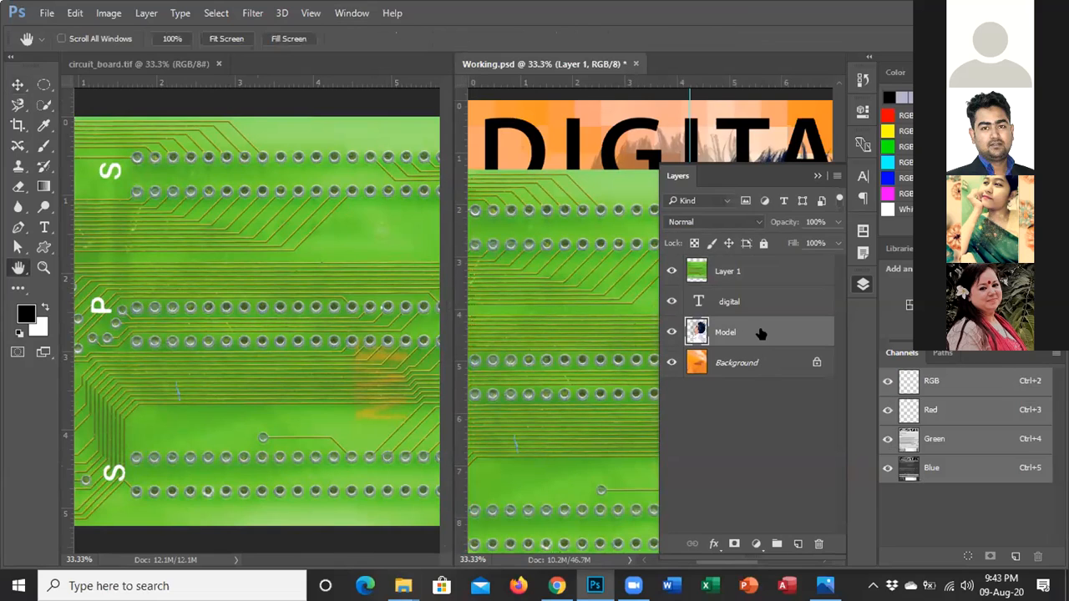
click(679, 260)
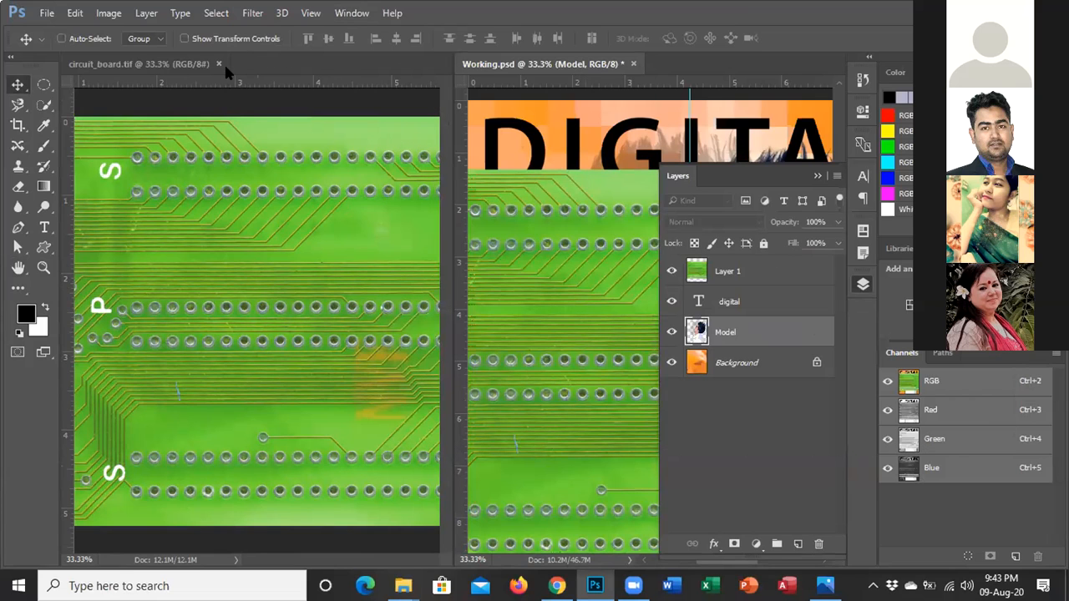
click(216, 64)
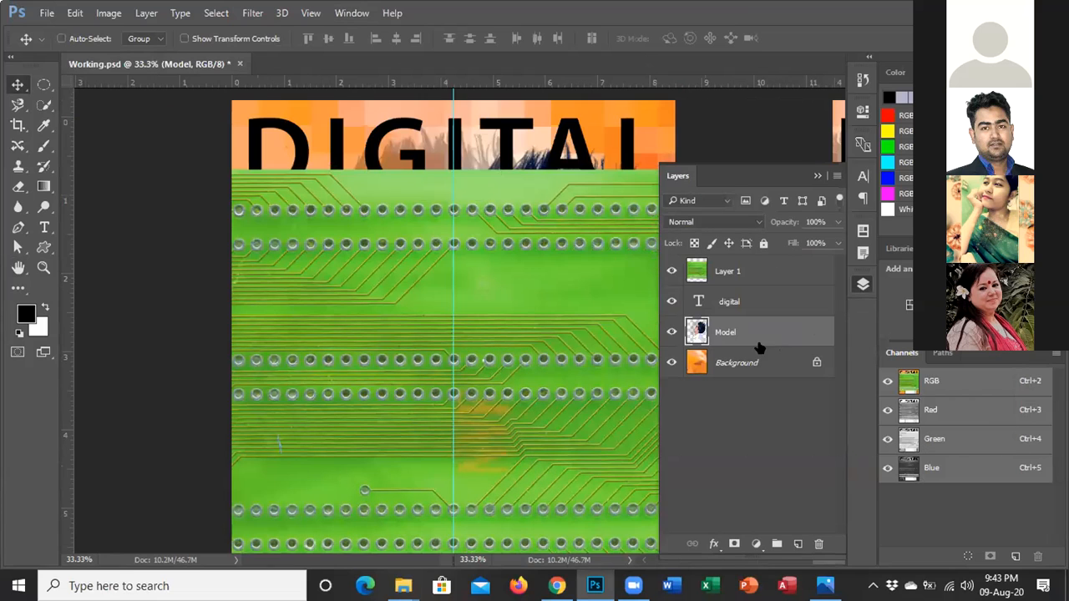
Step: Move the Model layer to the top of the layer stack, above the circuit board layer
drag(760, 336, 800, 284)
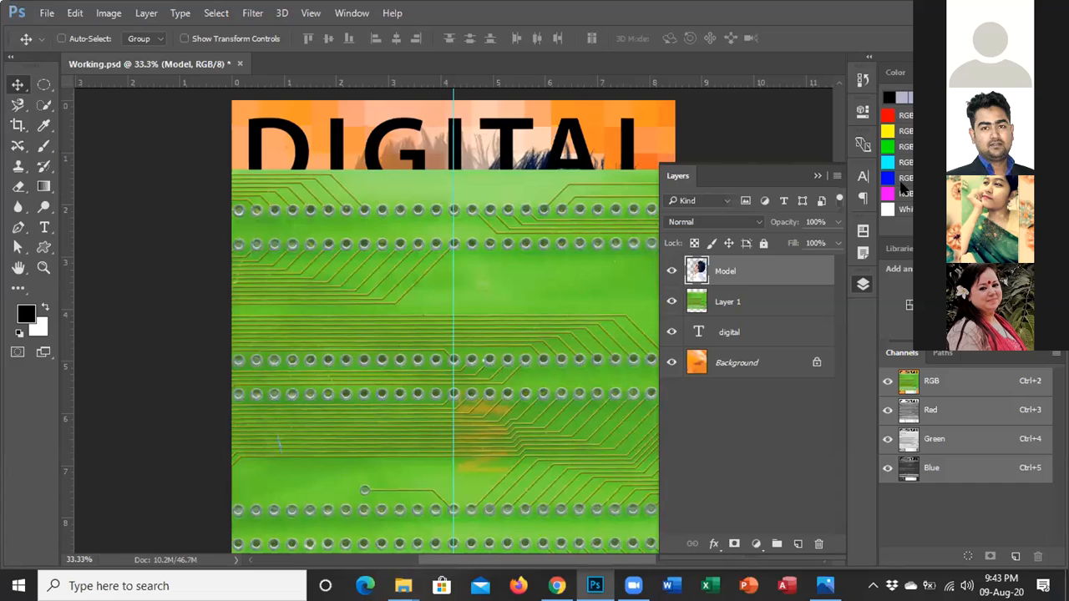
double_click(724, 310)
key(Escape)
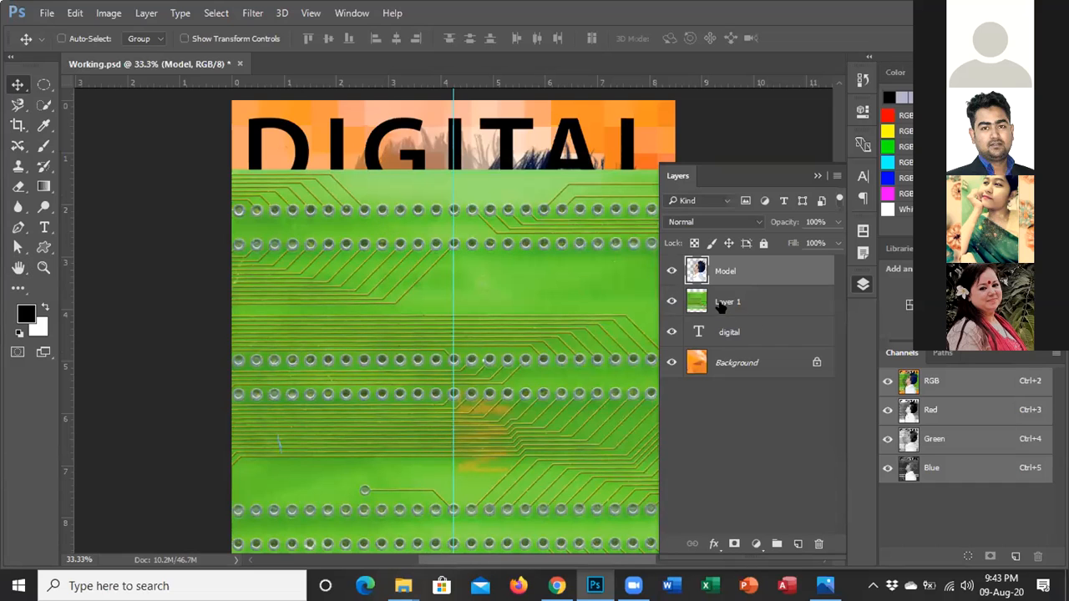
Step: Rename the circuit board layer as Circiut
click(739, 309)
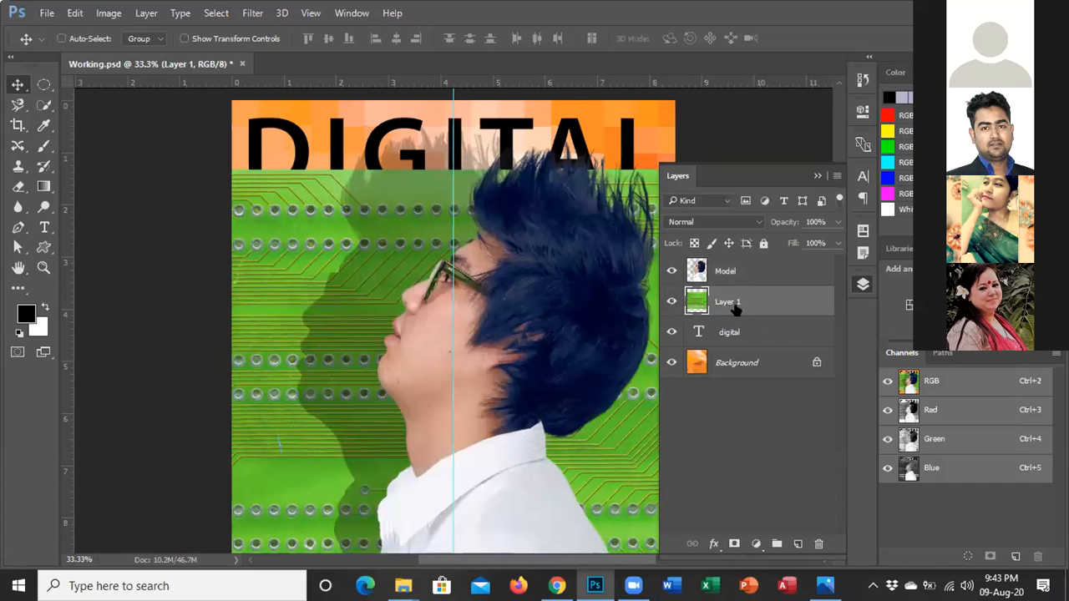
double_click(735, 307)
key(BackSpace)
key(BackSpace)
key(BackSpace)
key(BackSpace)
key(BackSpace)
key(BackSpace)
key(BackSpace)
text(Circu)
key(BackSpace)
key(BackSpace)
key(BackSpace)
text(rciut)
key(Return)
key(h)
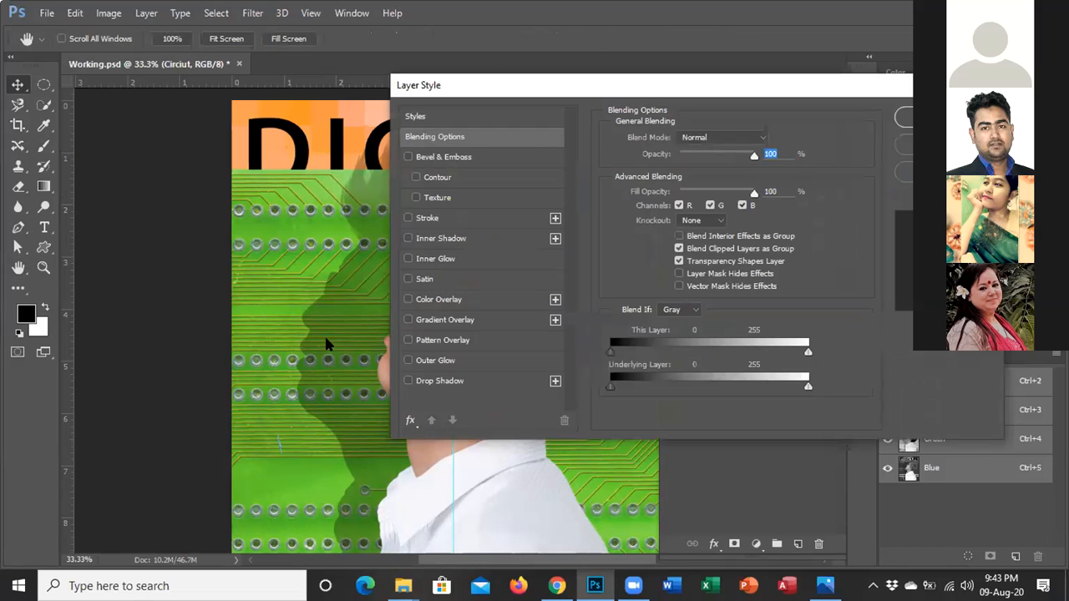
key(Escape)
Step: Reposition the circuit board with Free Transform and scale it proportionally to about 63% so it spans the cover's width
drag(386, 339, 391, 271)
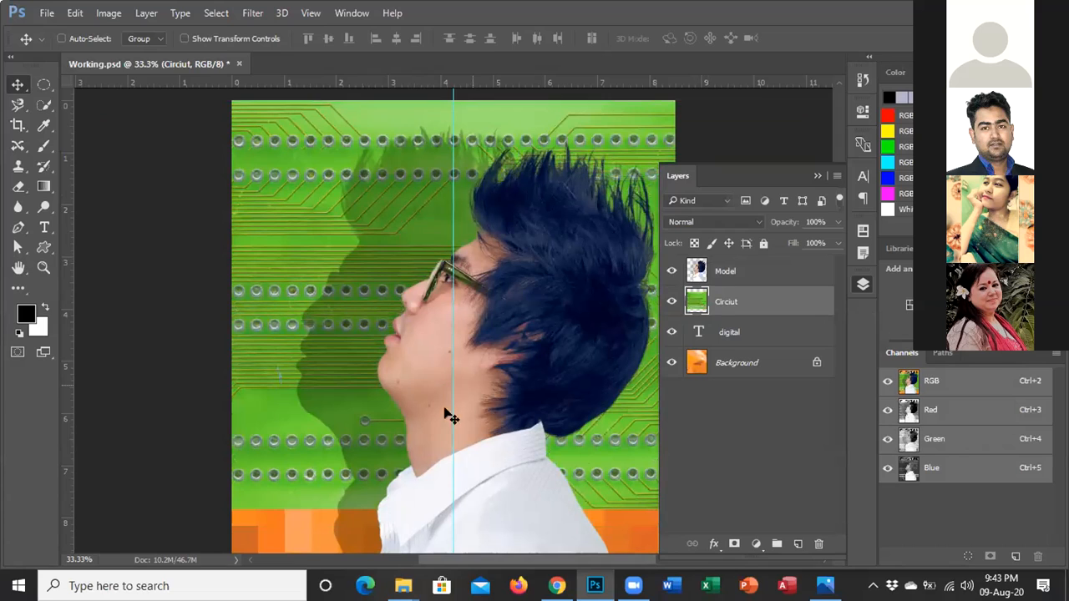
click(818, 177)
key(ctrl)
key(ctrl+t)
drag(807, 510, 709, 396)
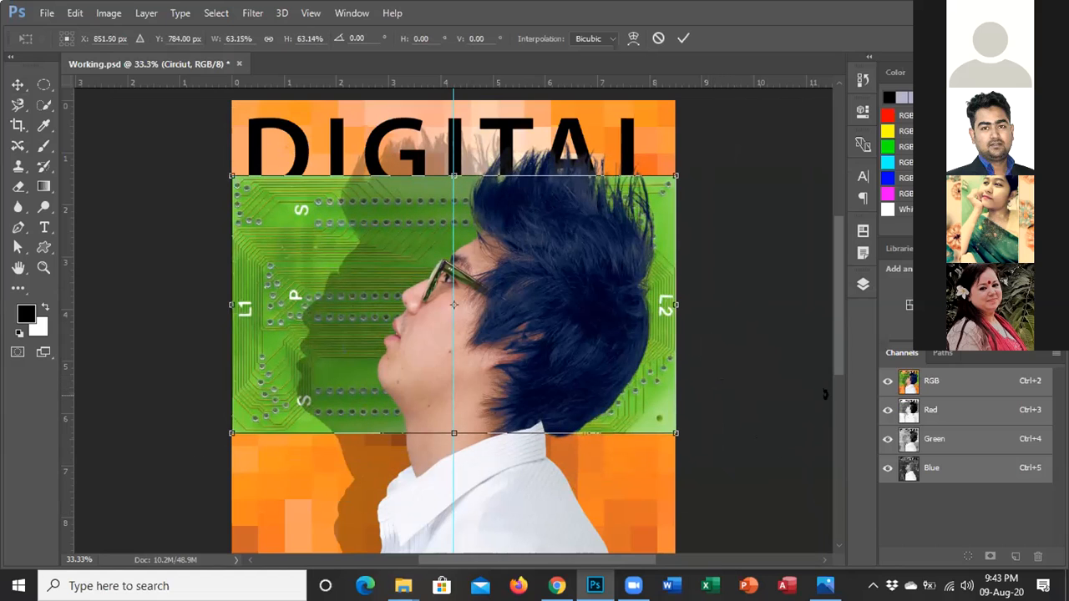
key(Return)
Step: Nudge the scaled circuit board upward until it completely covers the DIGITAL title
key(shift+Up)
key(shift+Up)
key(shift+Up)
key(shift+Up)
key(shift+Up)
key(shift+Up)
key(shift+Up)
key(shift+Up)
key(shift+Up)
key(shift+Up)
key(shift+Up)
key(shift+Up)
key(shift+Up)
key(shift+Up)
key(shift+Up)
key(shift+Up)
key(shift+Up)
key(shift+Up)
key(shift+Up)
key(shift+Up)
key(shift+Up)
key(shift+Up)
key(shift+Up)
key(shift+Up)
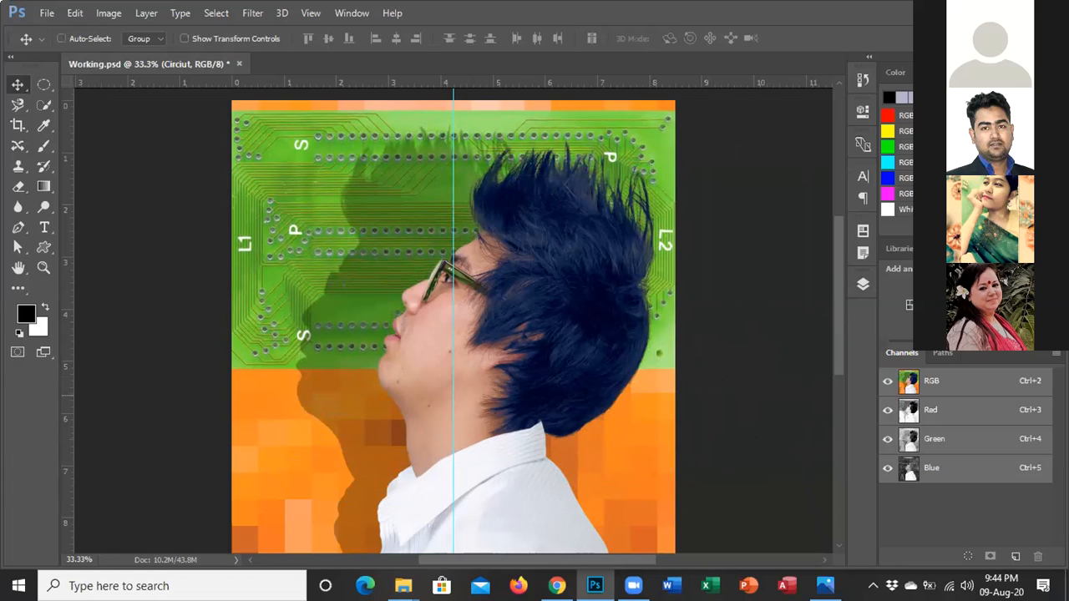
Step: Create a clipping mask from the Circiut layer so the circuit board fills only the DIGITAL title letters
click(863, 285)
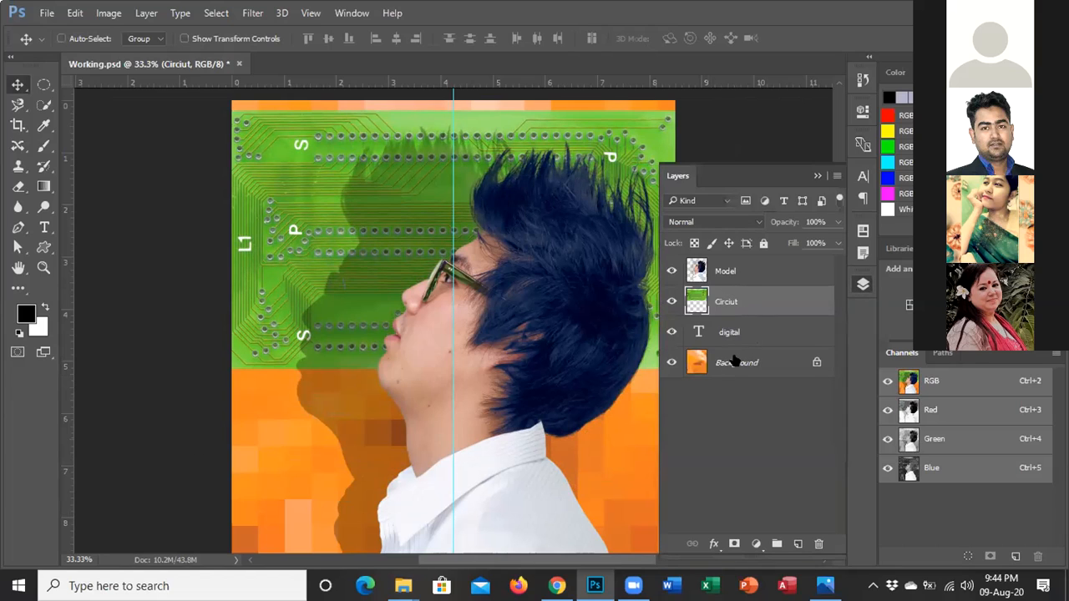
right_click(735, 301)
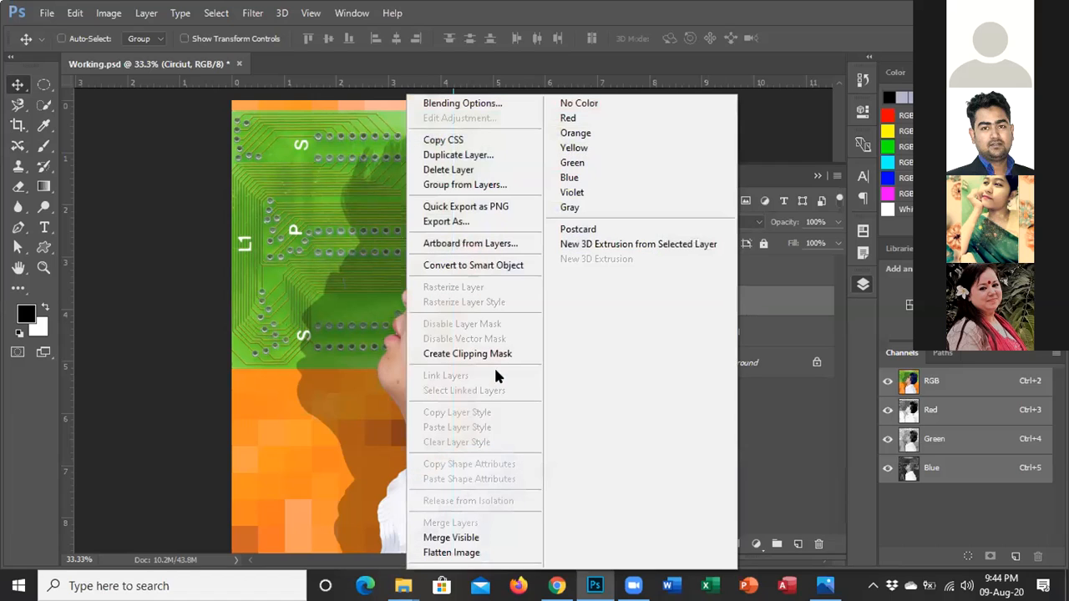
click(466, 355)
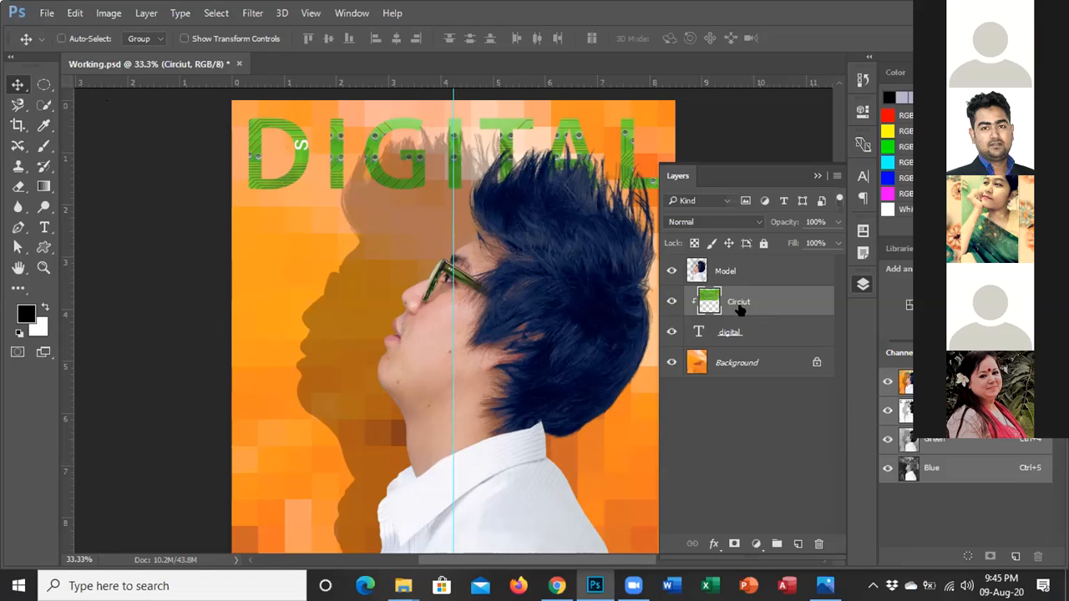
click(46, 13)
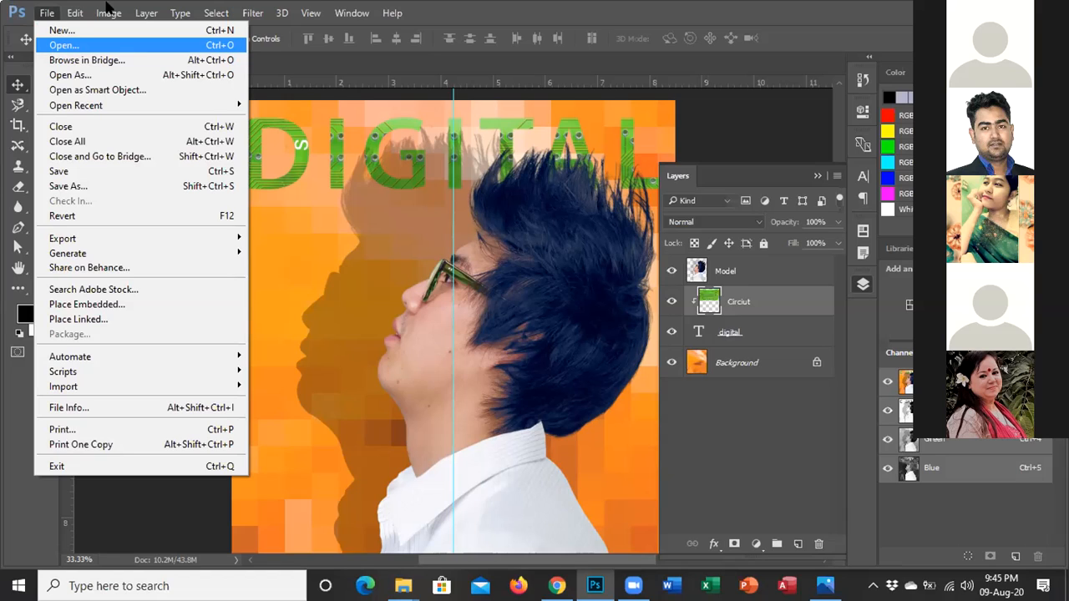
click(350, 44)
click(351, 13)
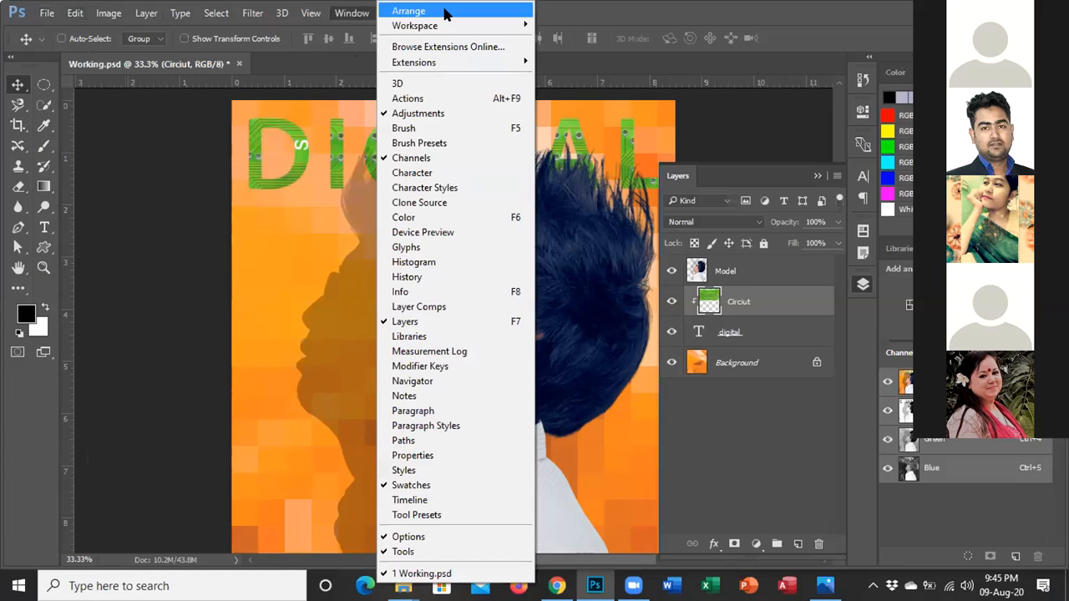
mouse_move(445, 12)
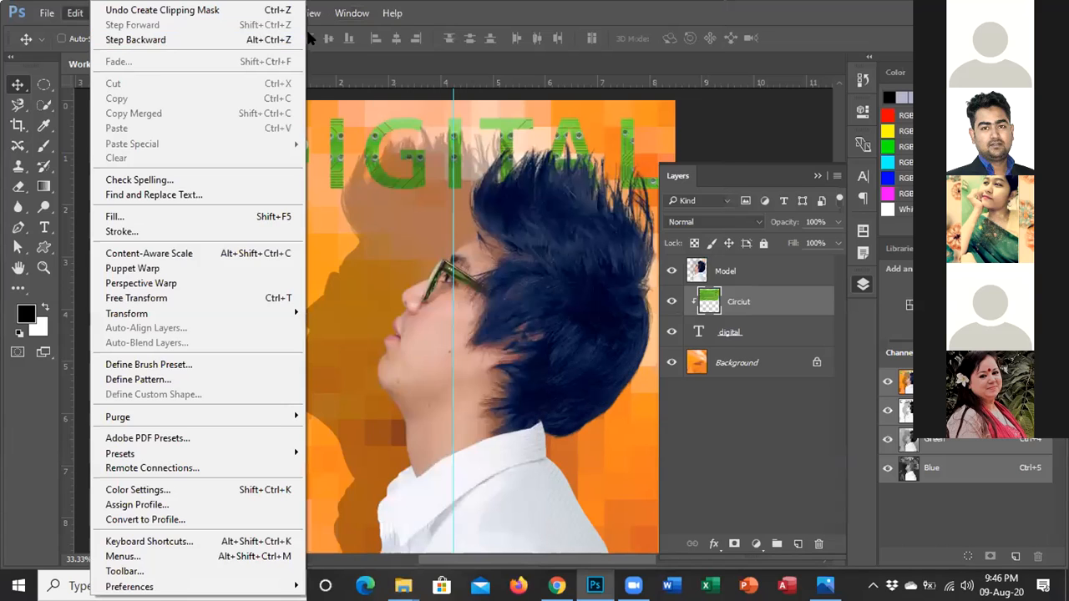
mouse_move(309, 16)
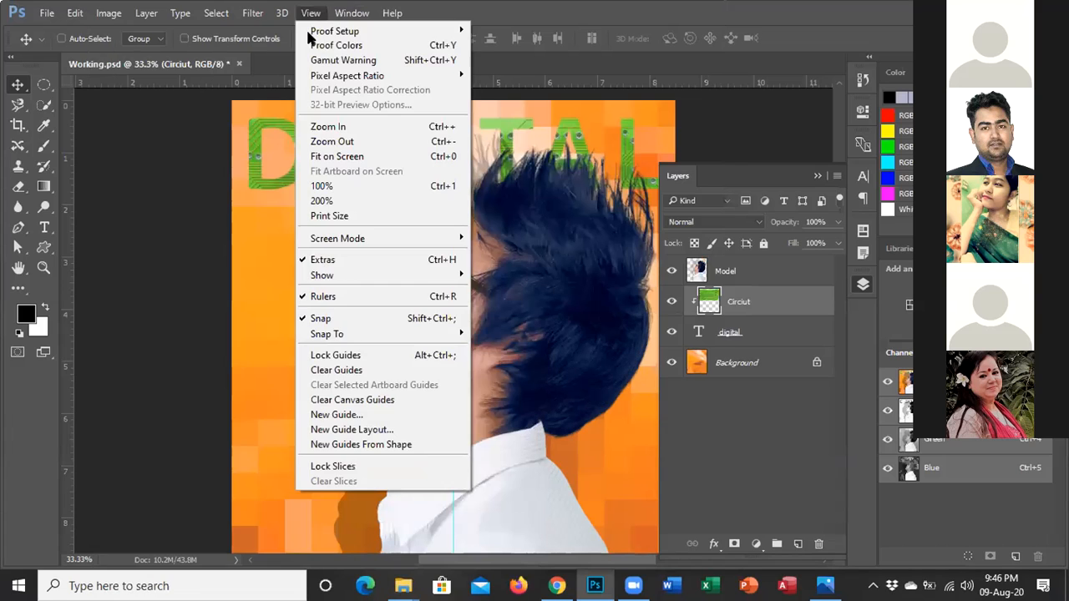
key(Escape)
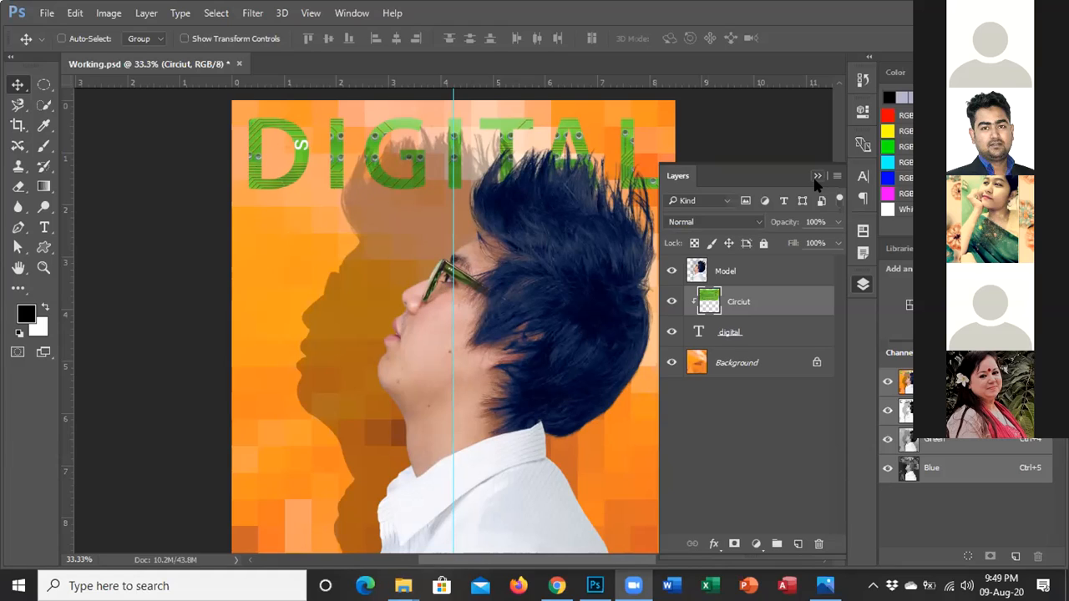
click(862, 285)
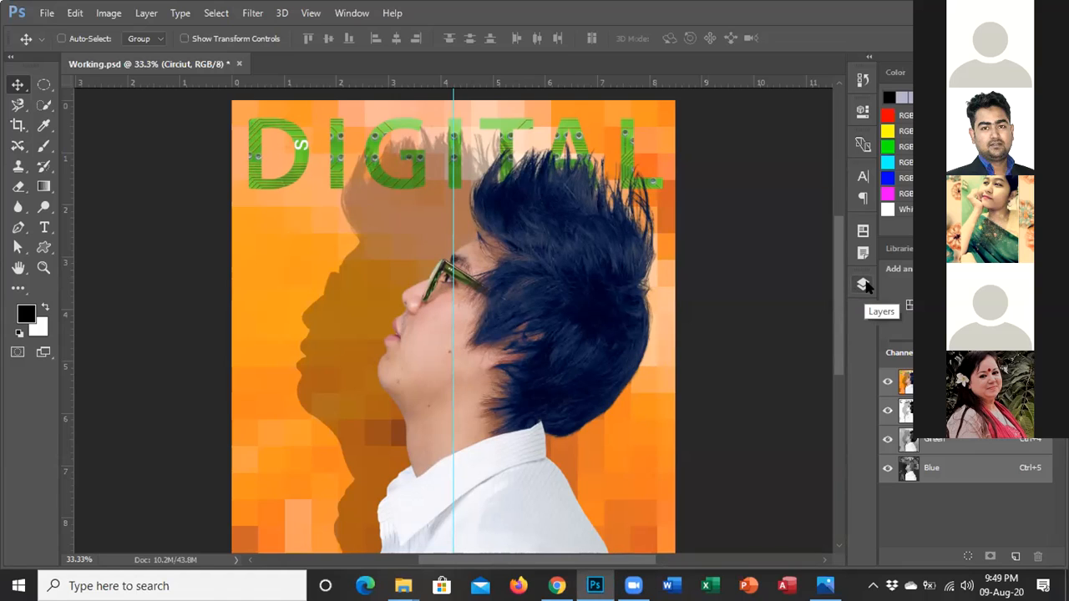
double_click(862, 287)
click(862, 287)
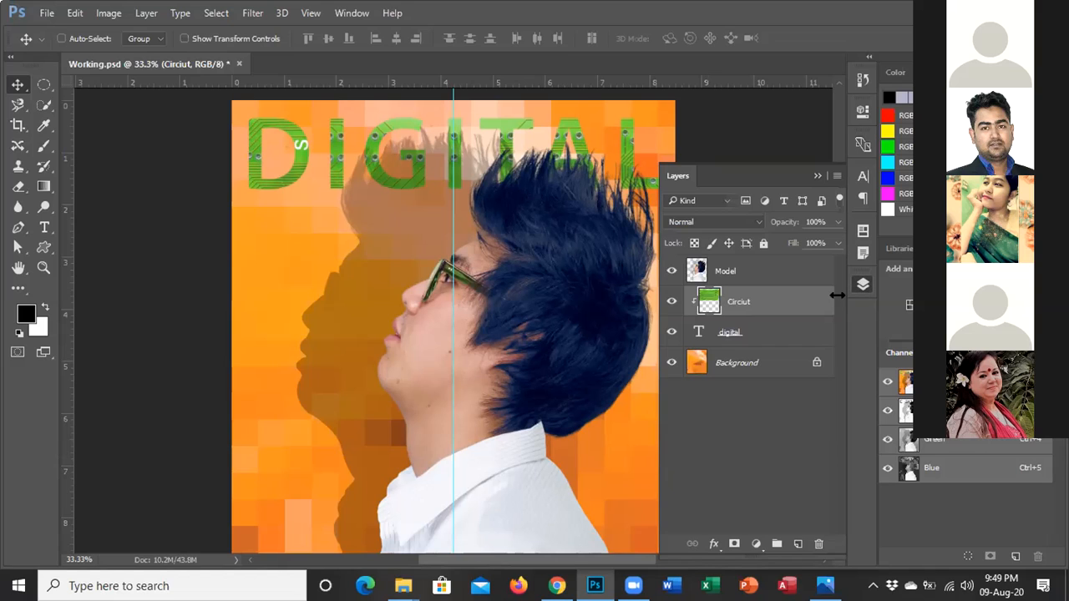
Step: Apply an Inner Shadow to the digital text layer with opacity 48%, distance 18 px and size 16 px
click(779, 332)
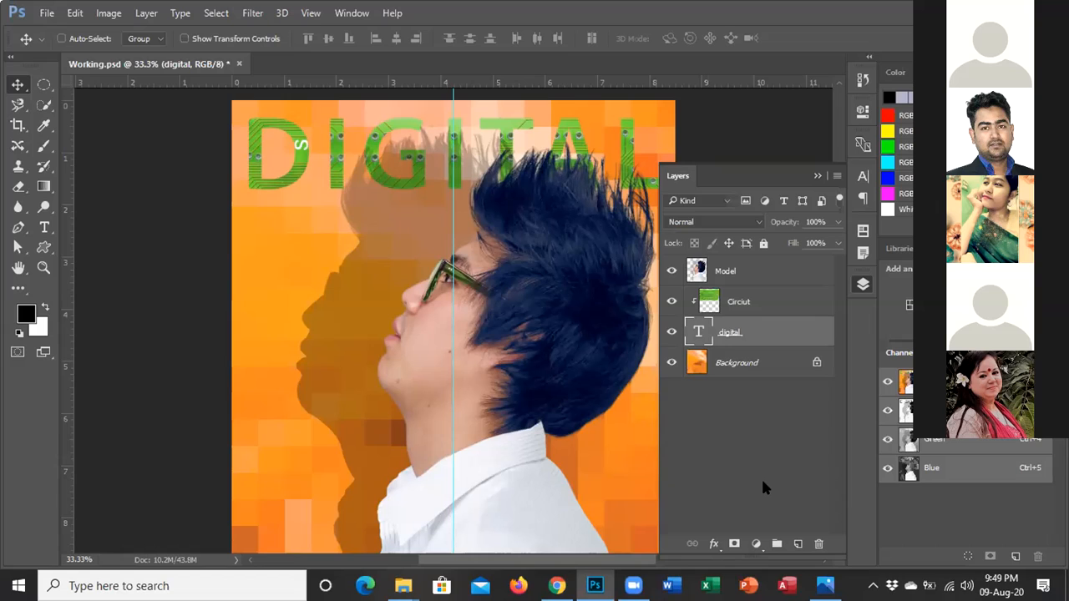
click(714, 543)
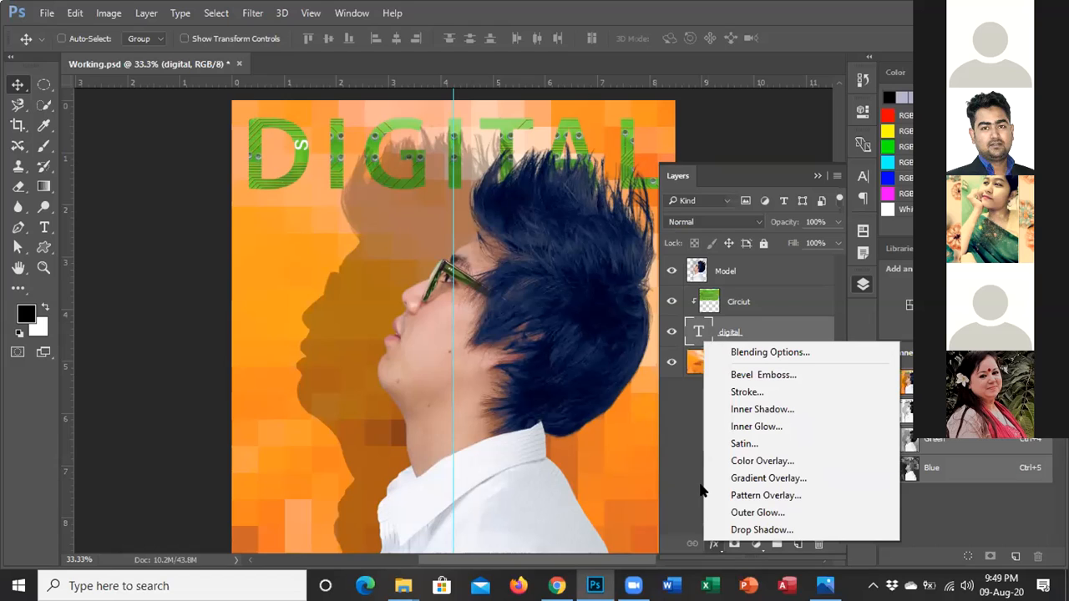
click(744, 408)
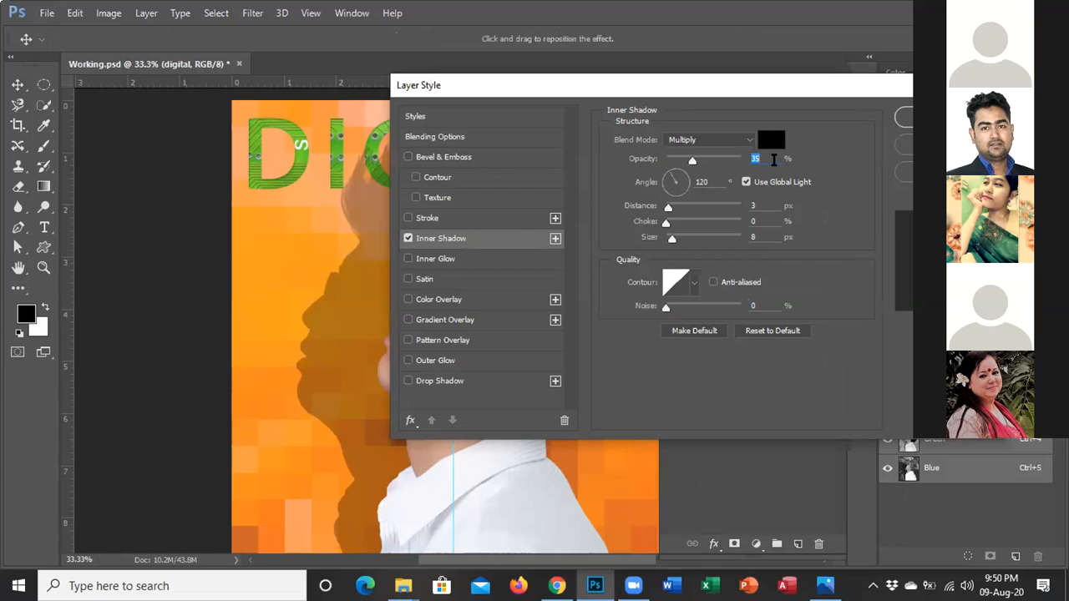
text(48)
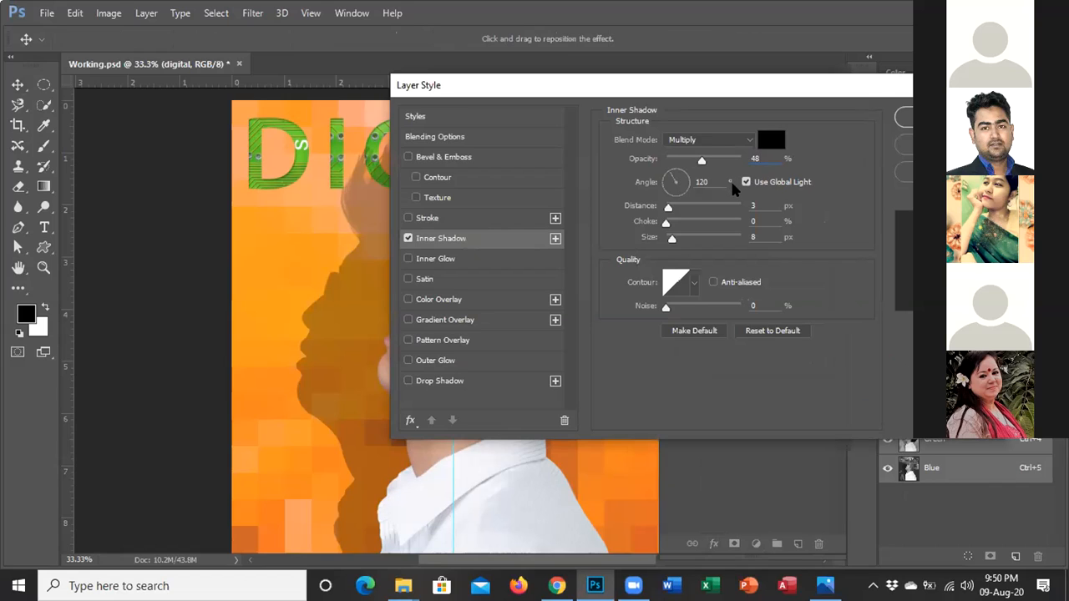
double_click(760, 204)
text(18)
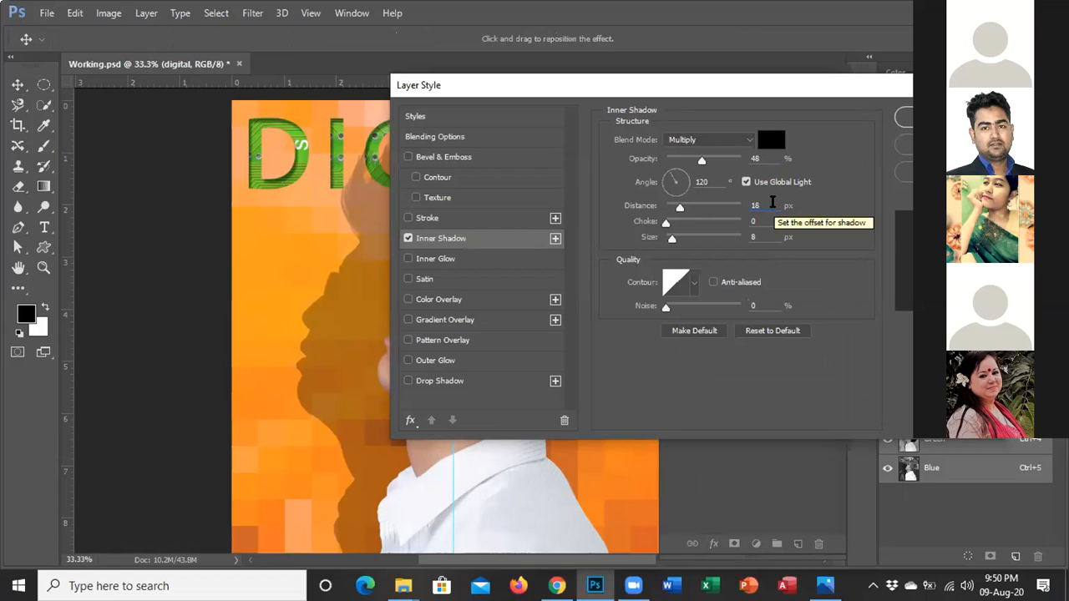
double_click(754, 237)
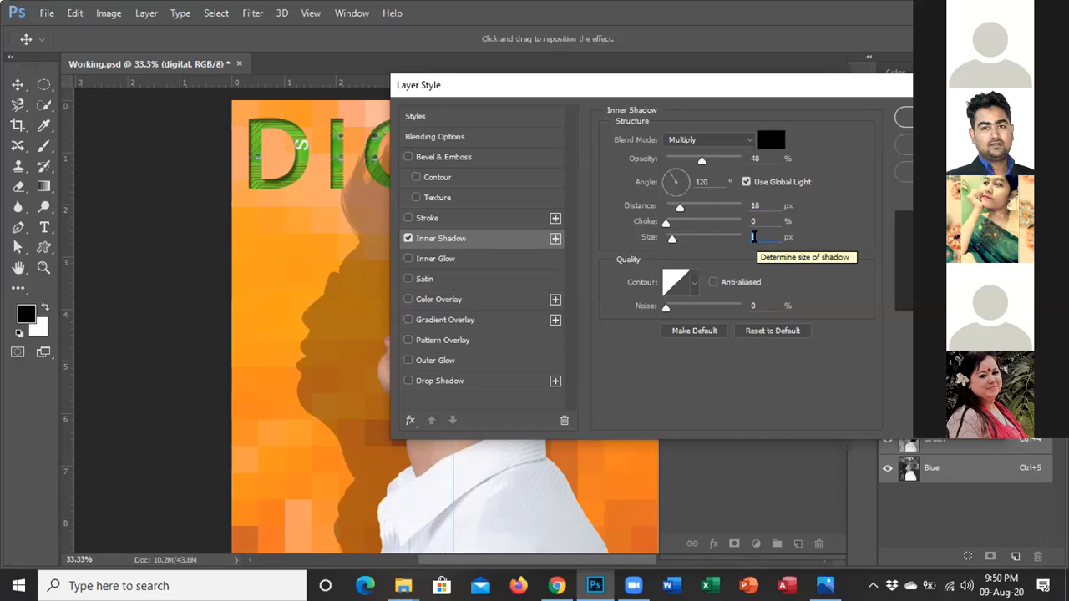
text(15)
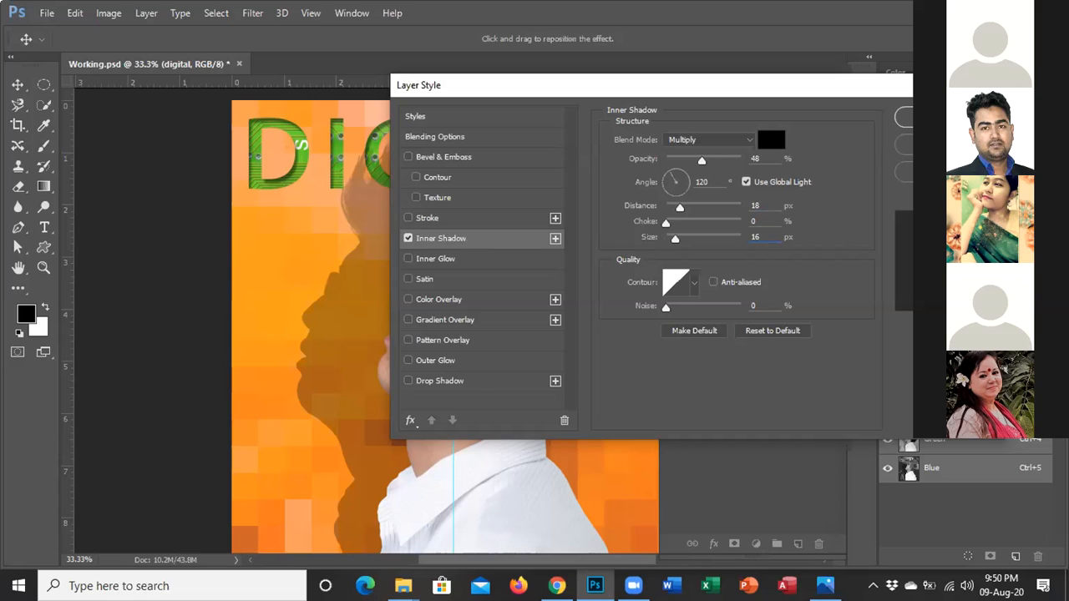
click(905, 117)
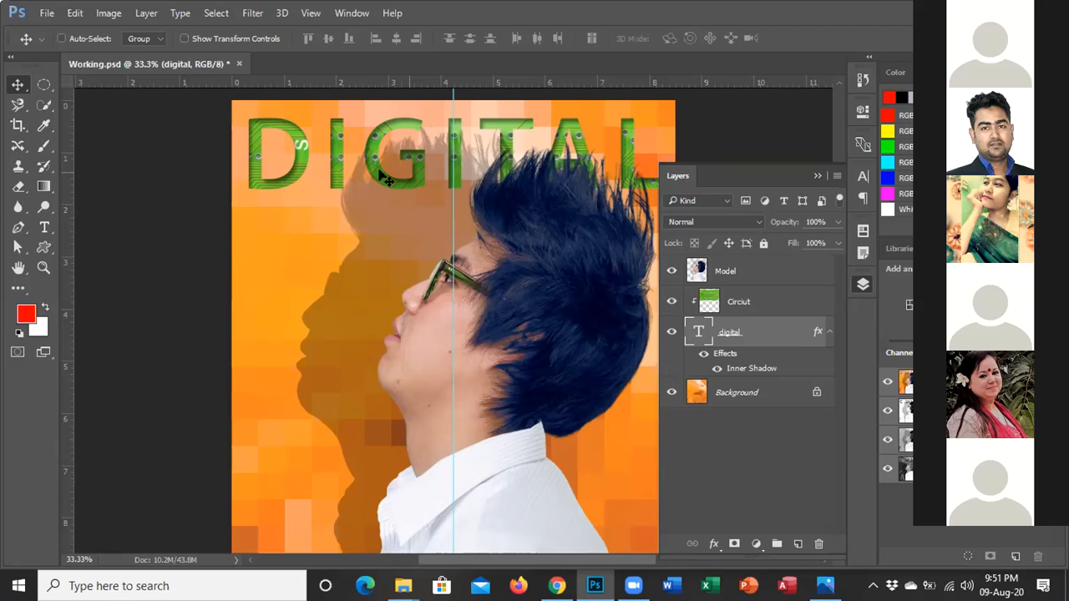
Step: Reopen the Inner Shadow settings of the digital text layer
double_click(752, 367)
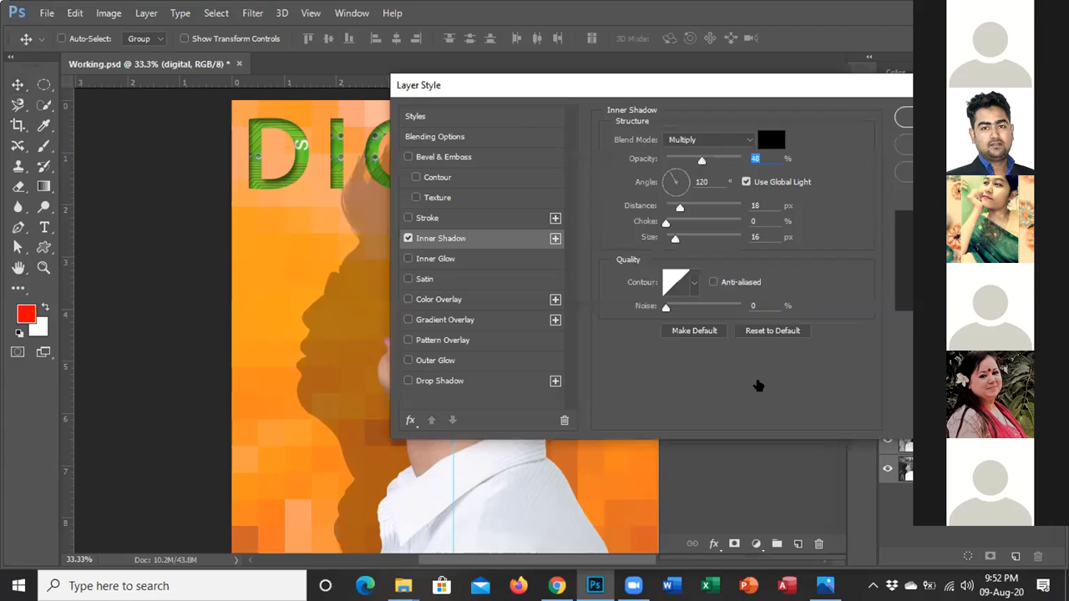